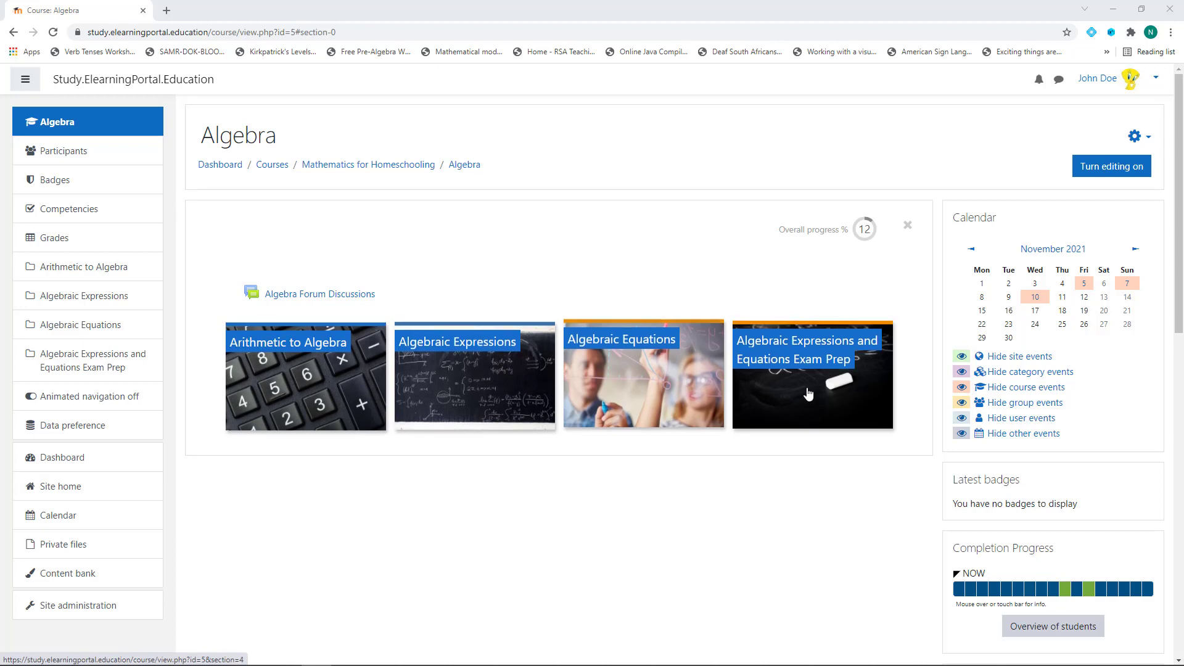
click(305, 401)
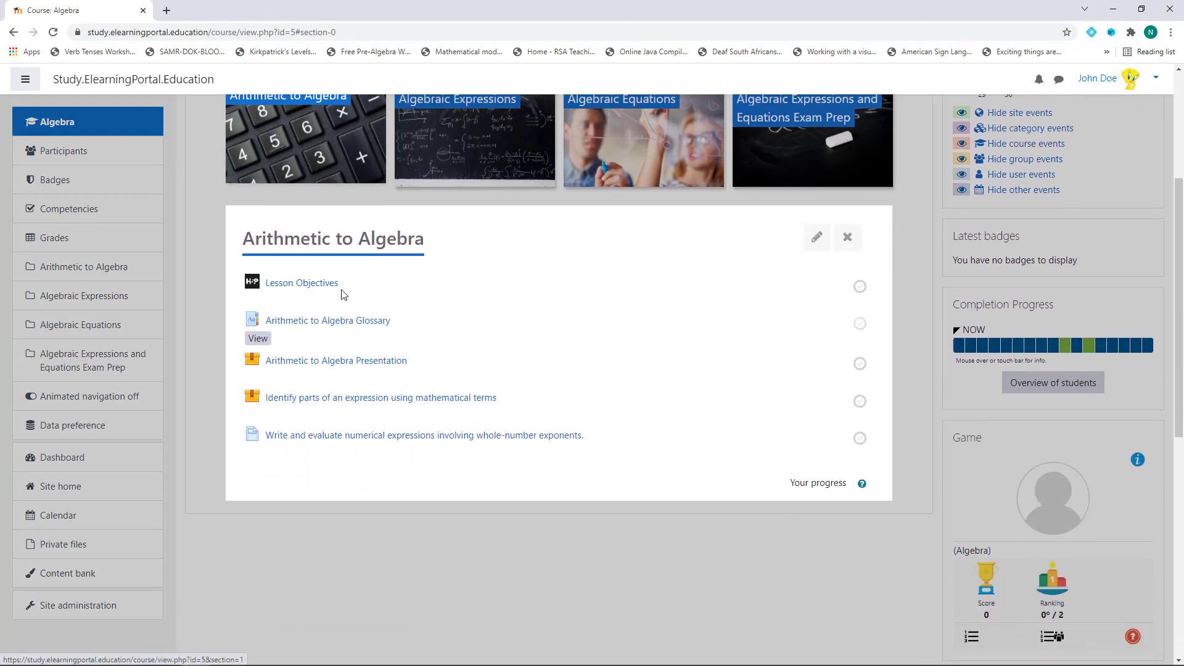
scroll(318, 463, up, 1)
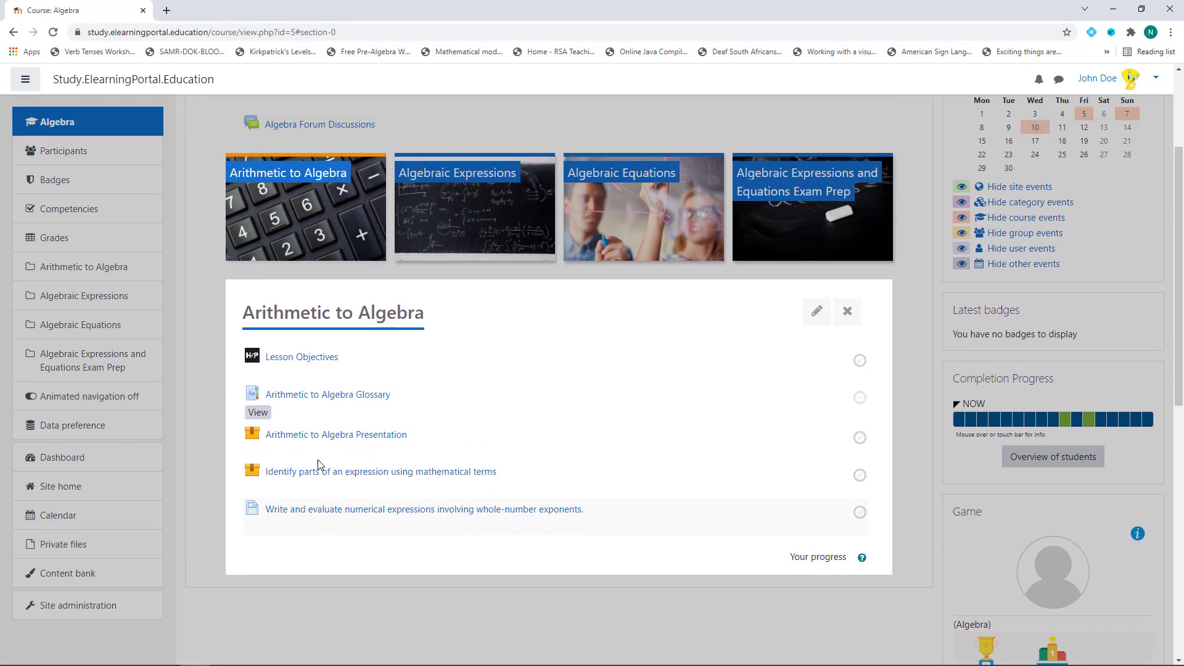
click(472, 275)
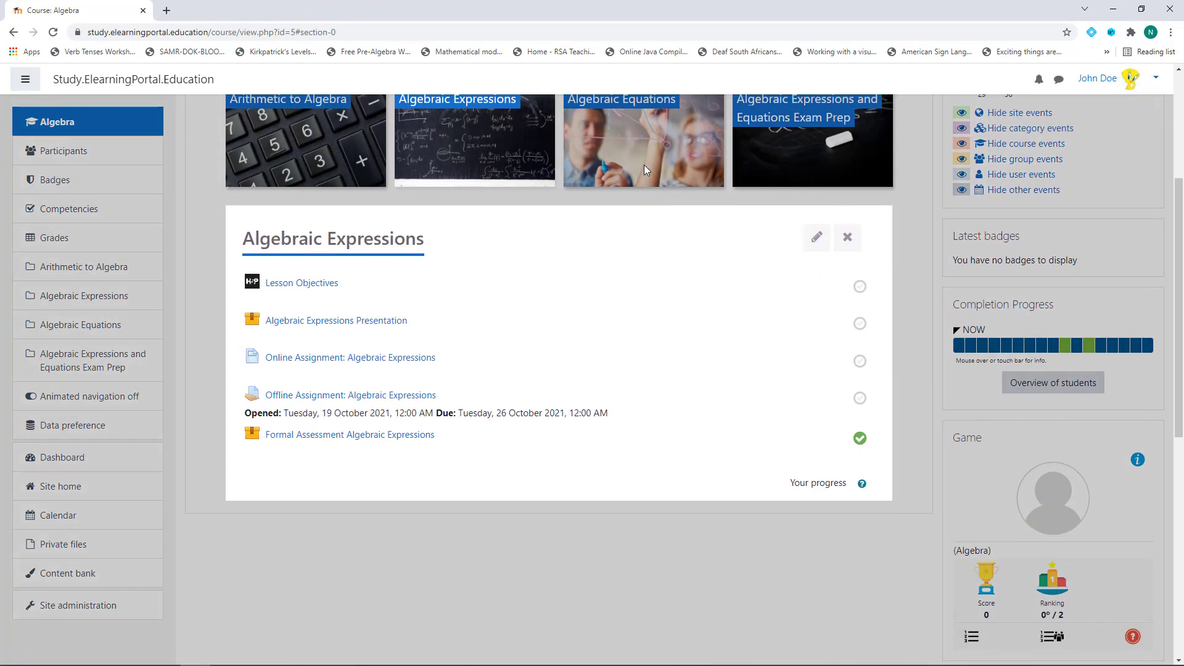
click(644, 164)
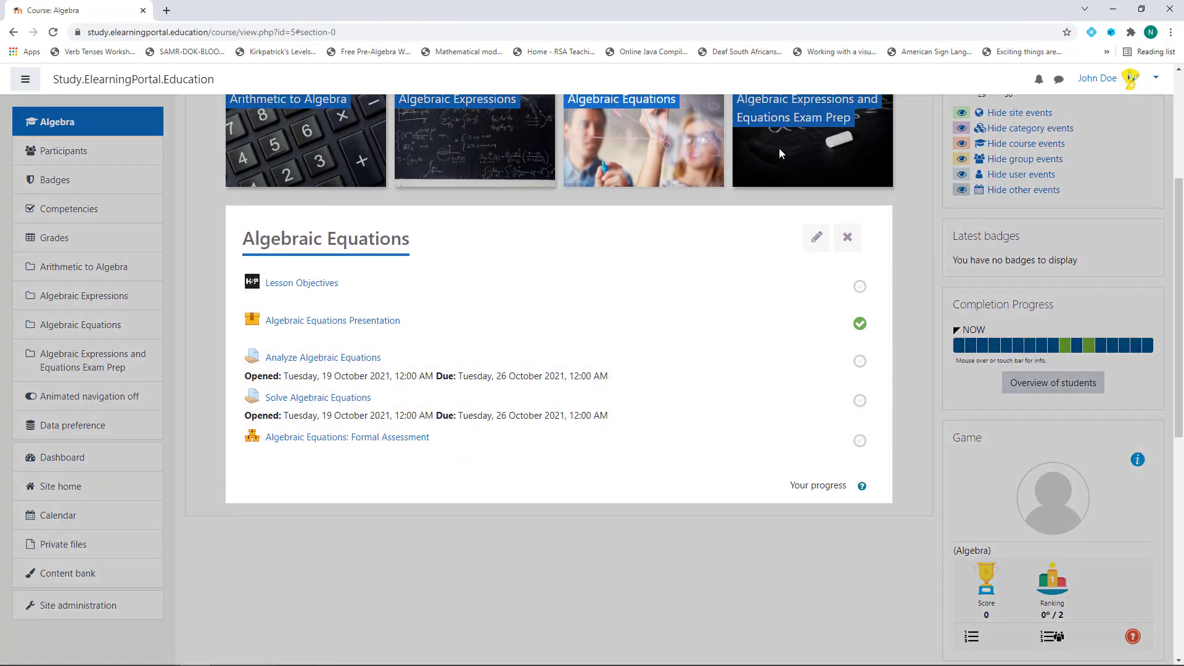
click(779, 153)
scroll(535, 394, up, 3)
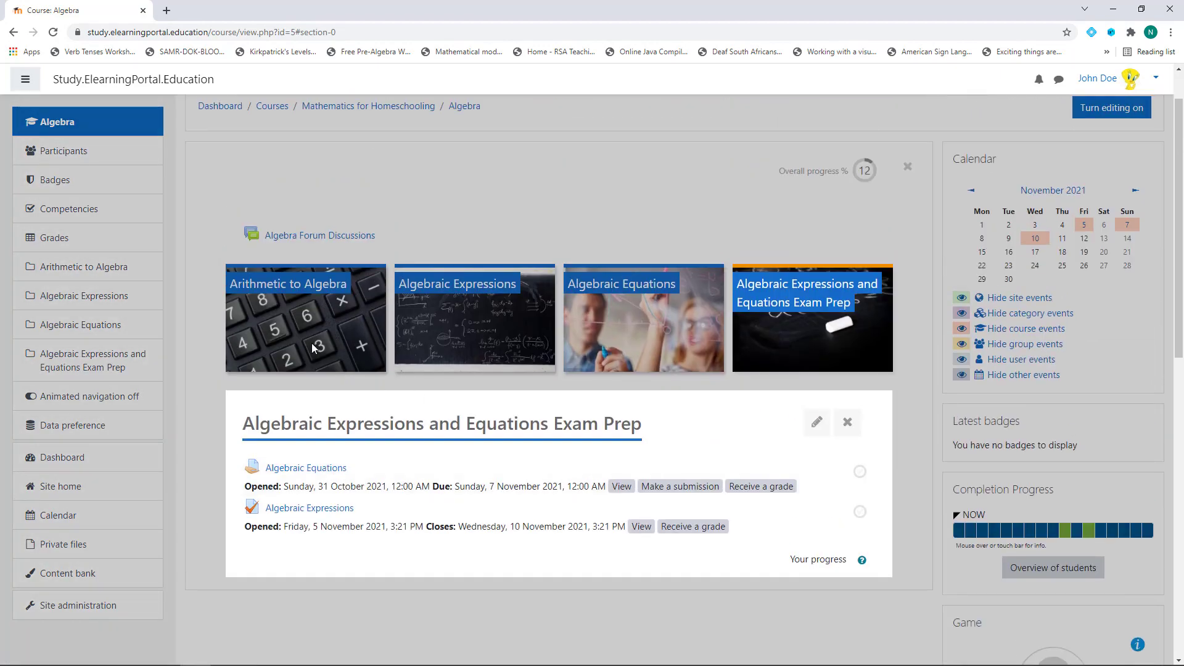
click(312, 343)
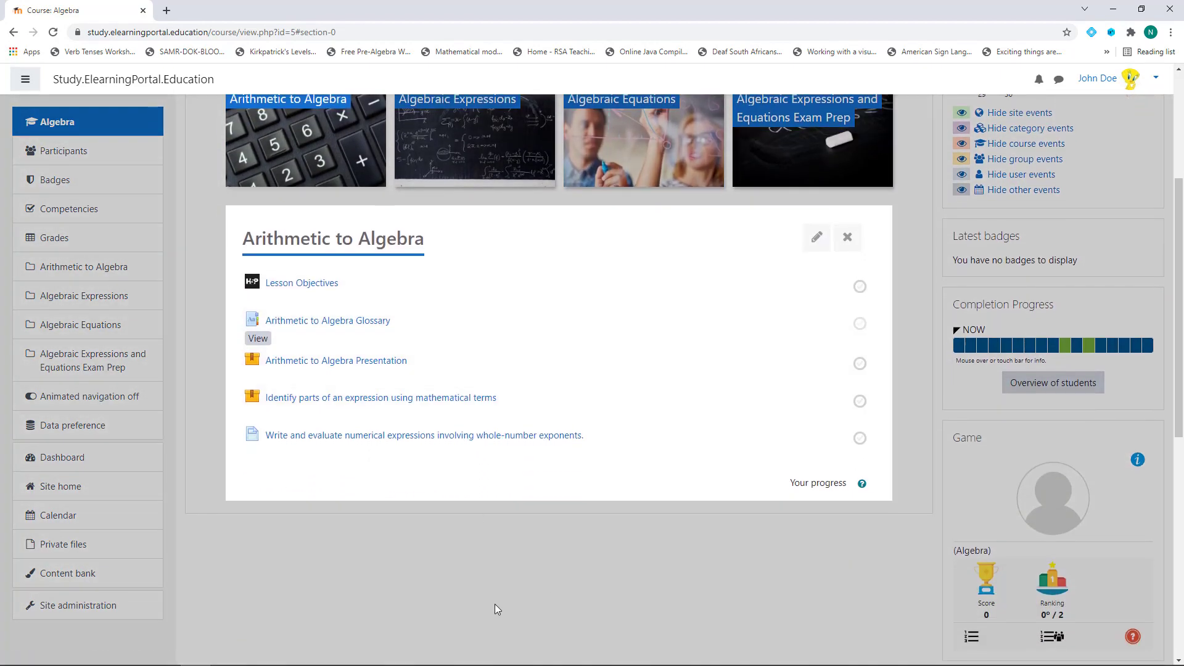
scroll(495, 605, up, 4)
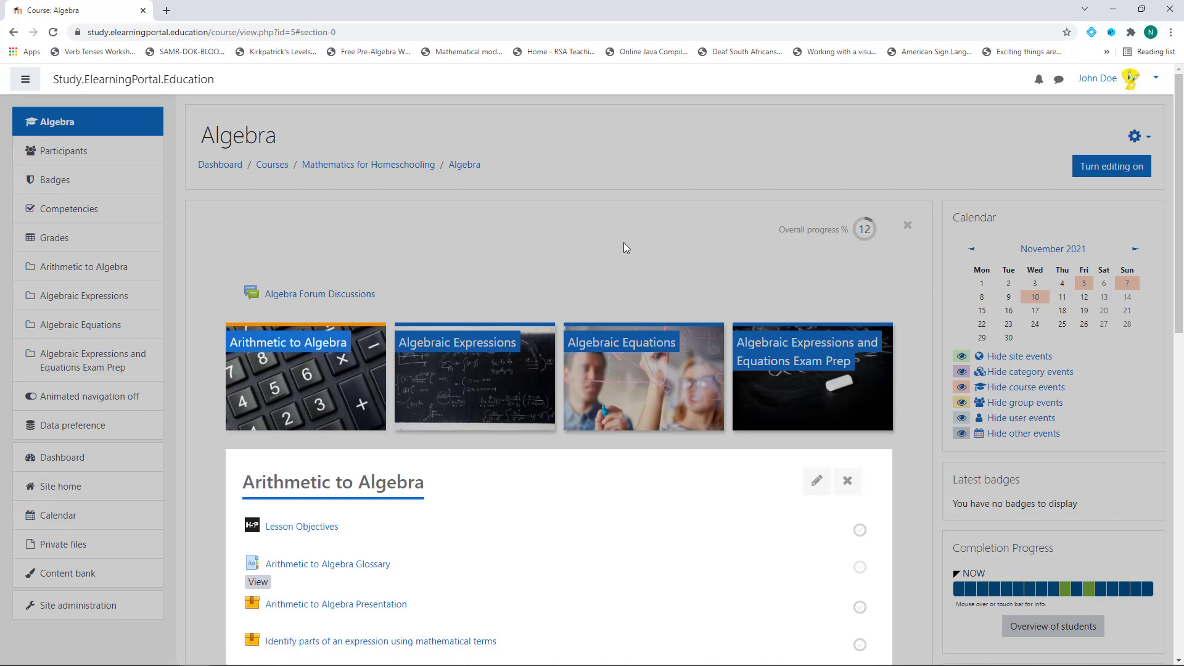
key(Escape)
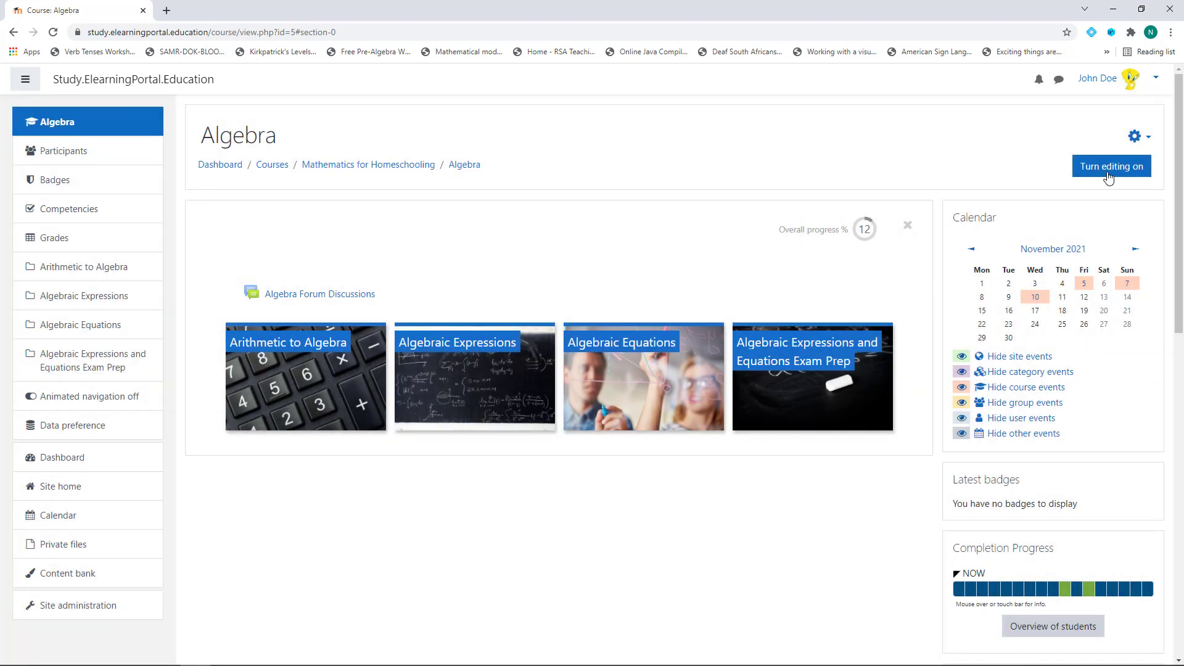
Turn on editing in the Algebra course and go to its Manage badges page.
click(1113, 170)
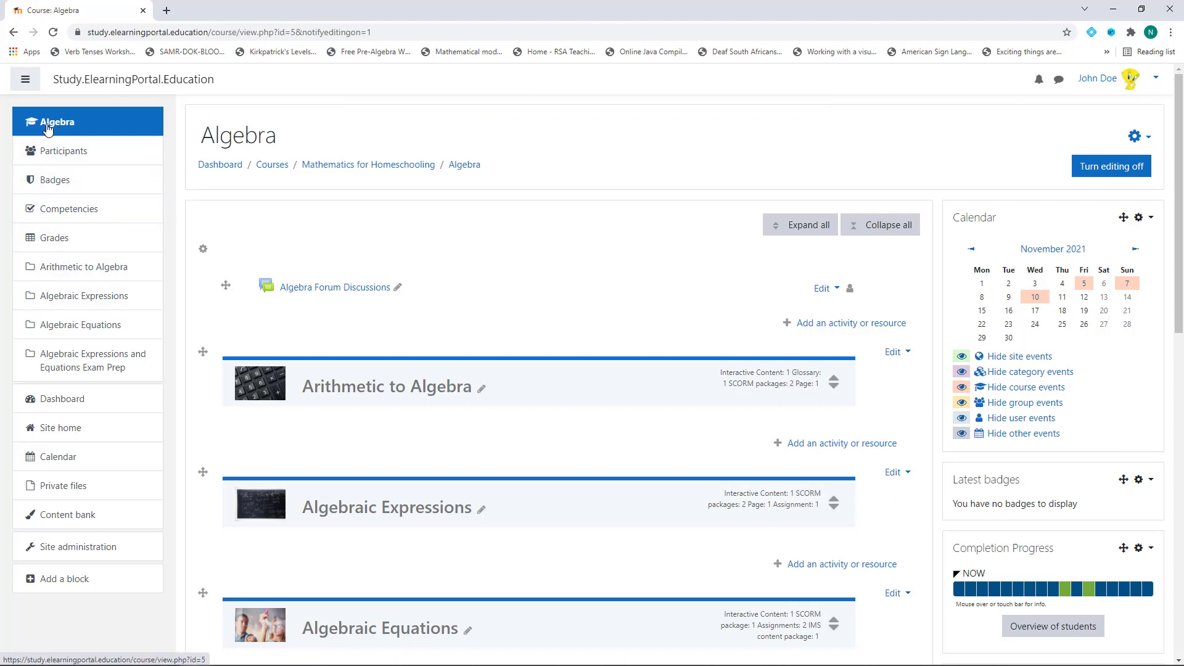
click(61, 180)
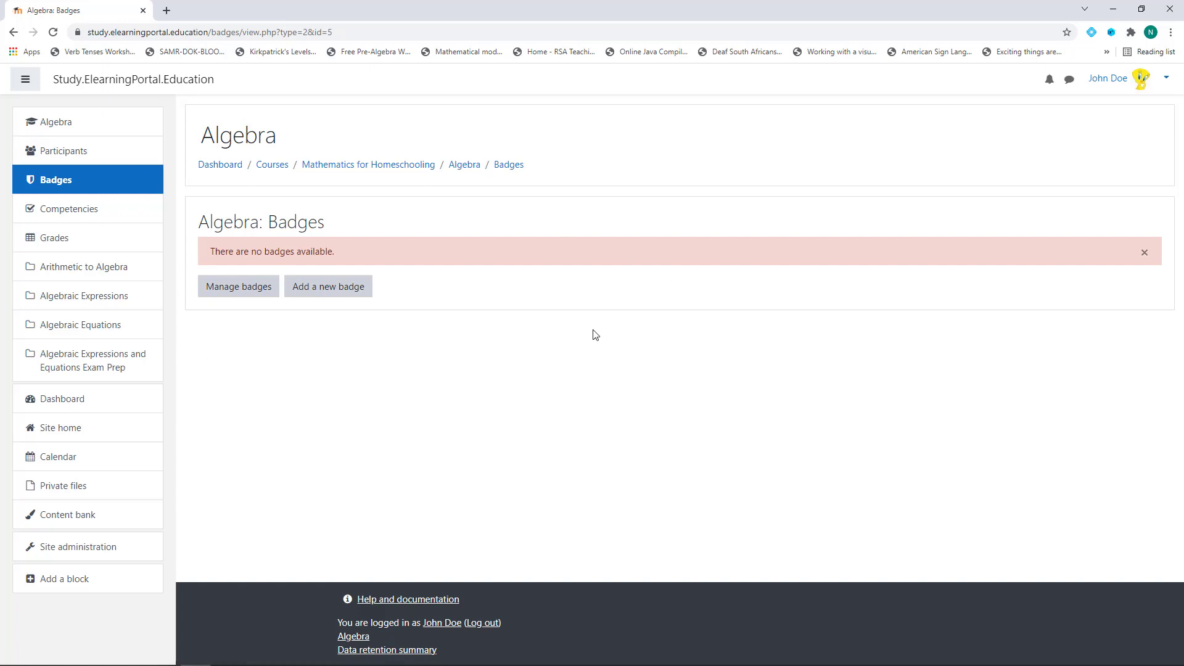
click(234, 294)
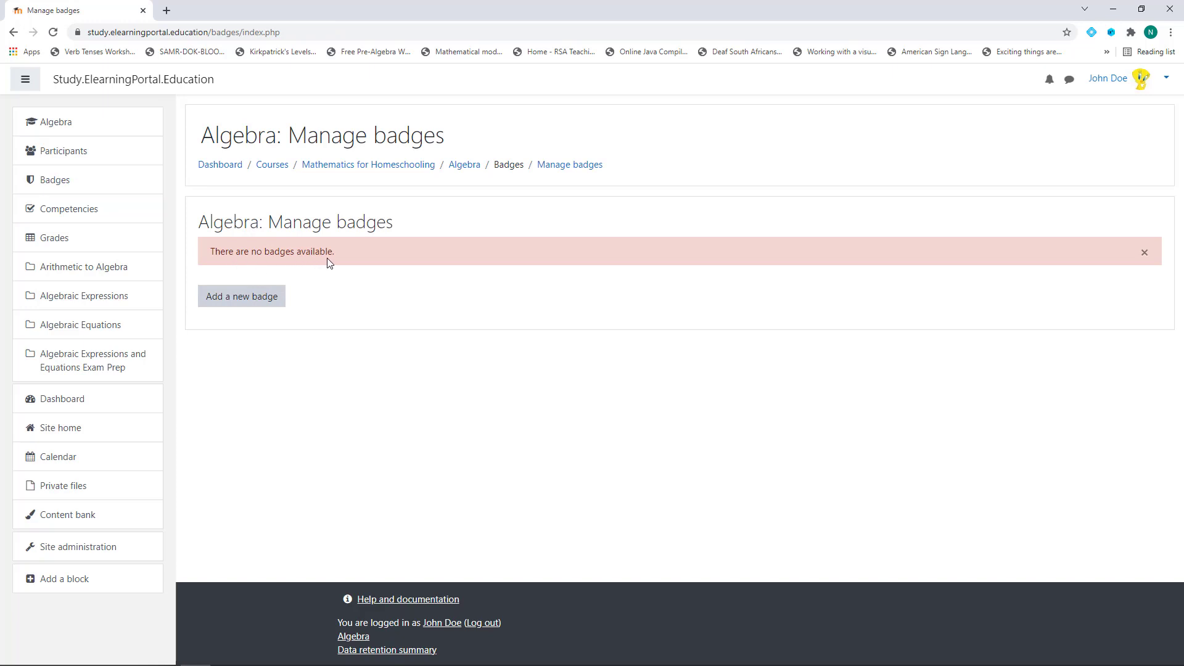
Start a new course badge named 'Solve Algebraic Equations' with English as its language.
click(240, 302)
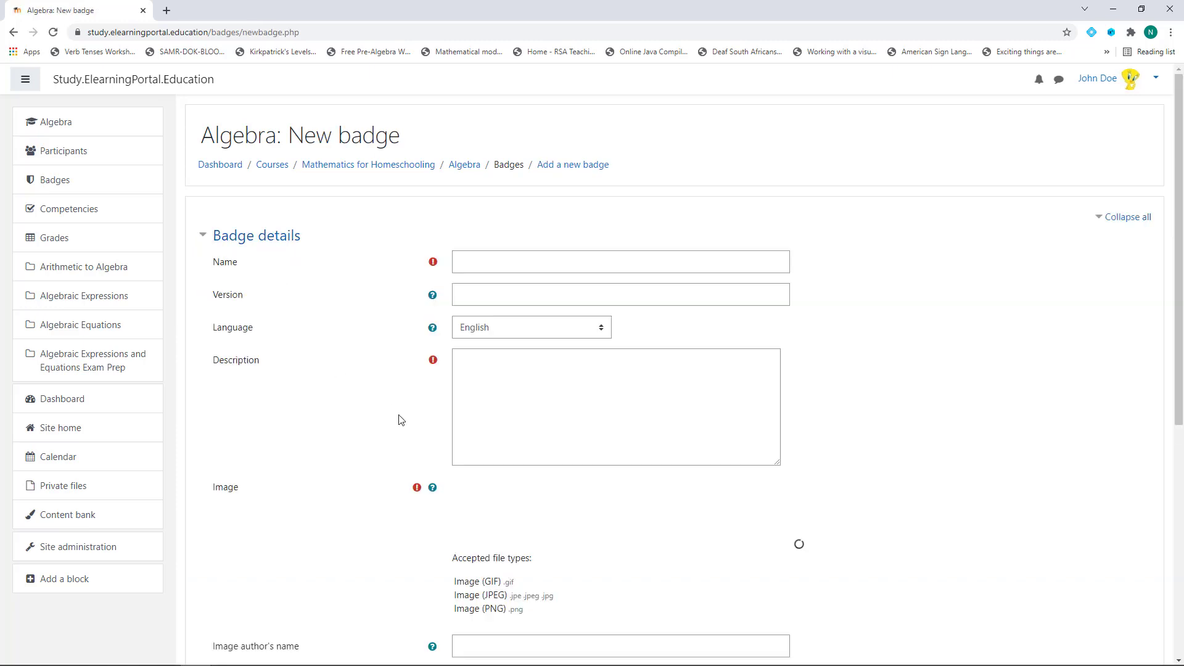
click(514, 259)
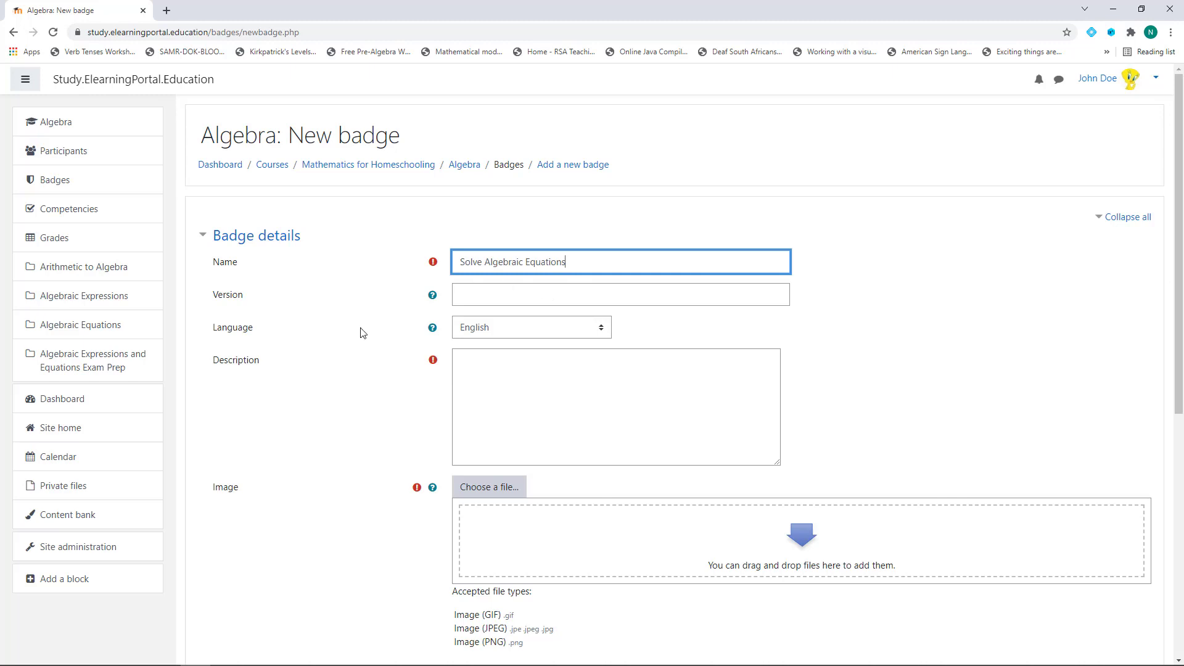
scroll(353, 327, down, 2)
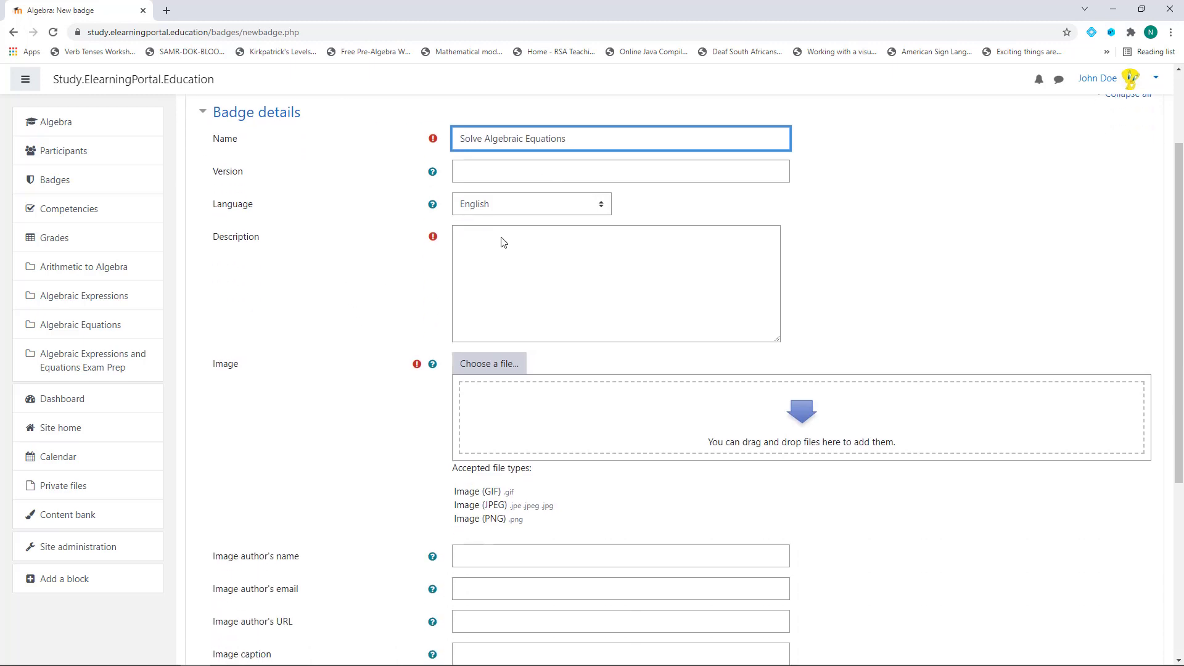
click(585, 208)
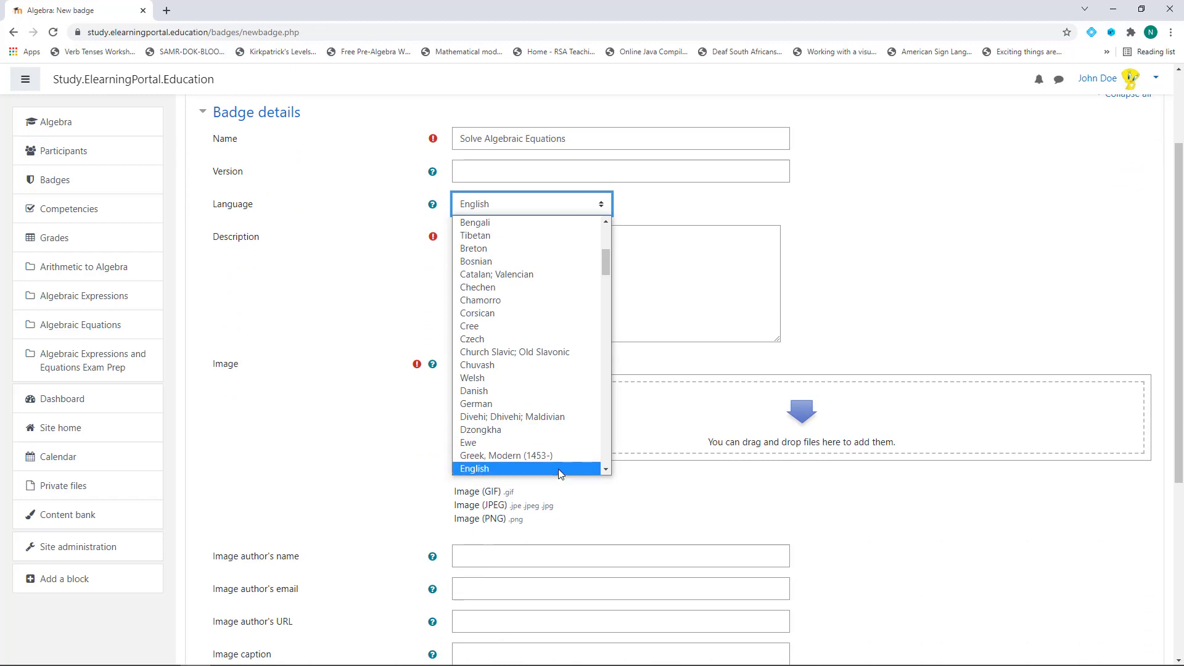
click(562, 473)
Copy the badge name 'Solve Algebraic Equations' into the Description field.
click(507, 248)
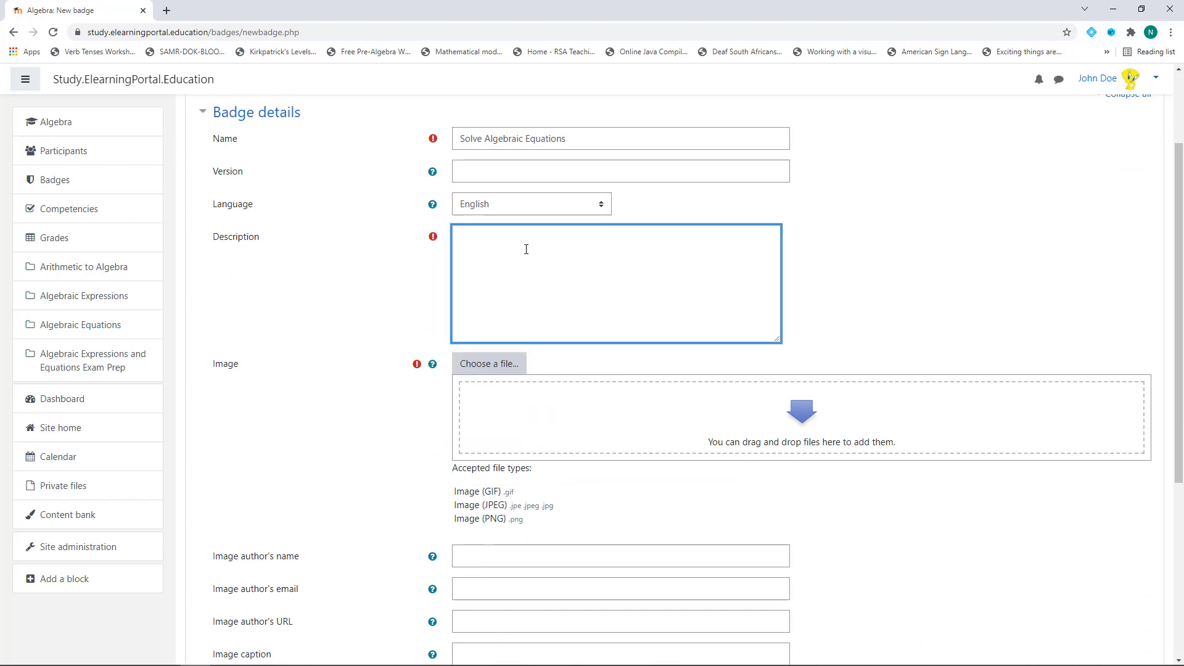
drag(582, 139, 431, 139)
key(ctrl+c)
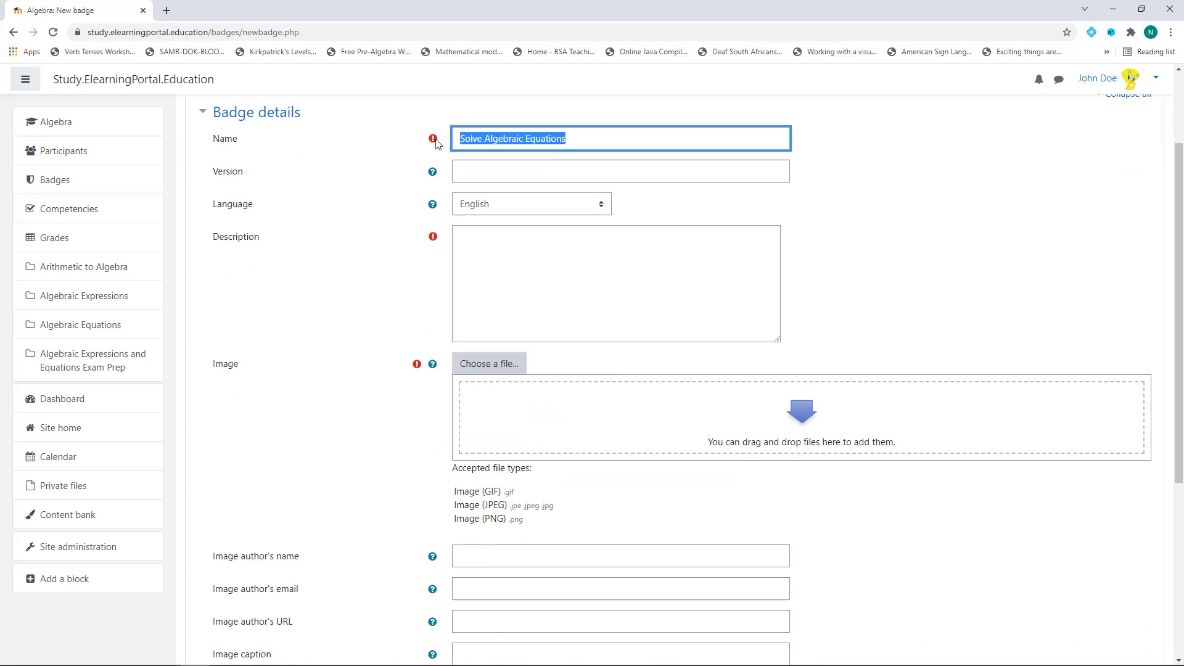
click(535, 259)
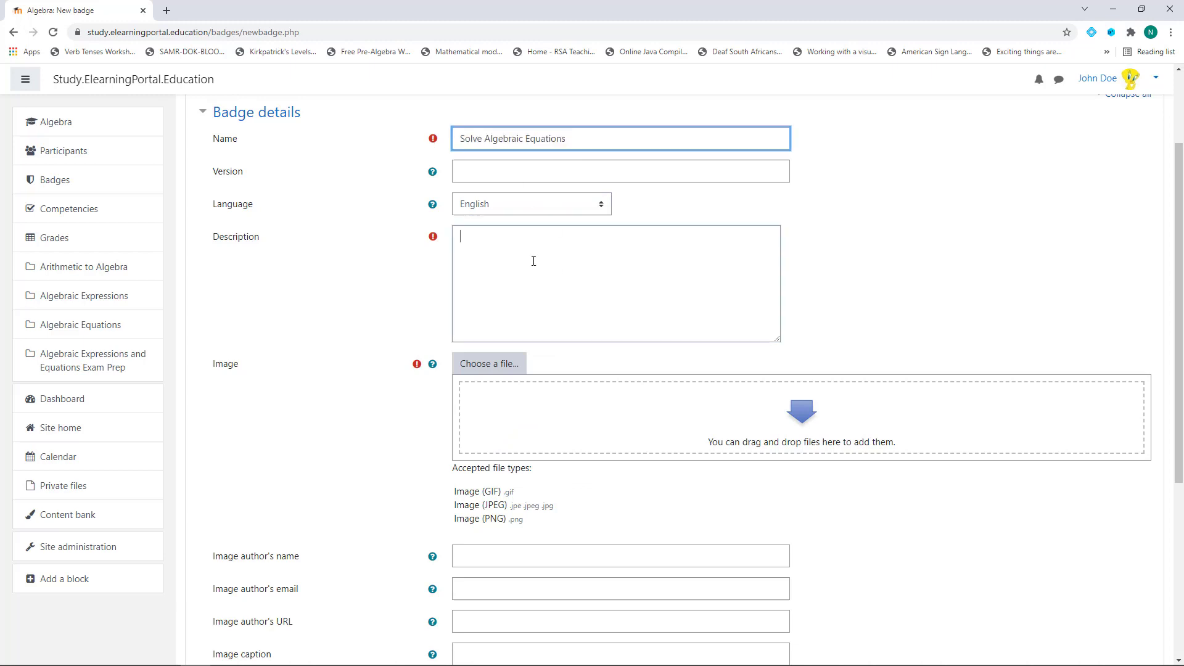
key(ctrl+v)
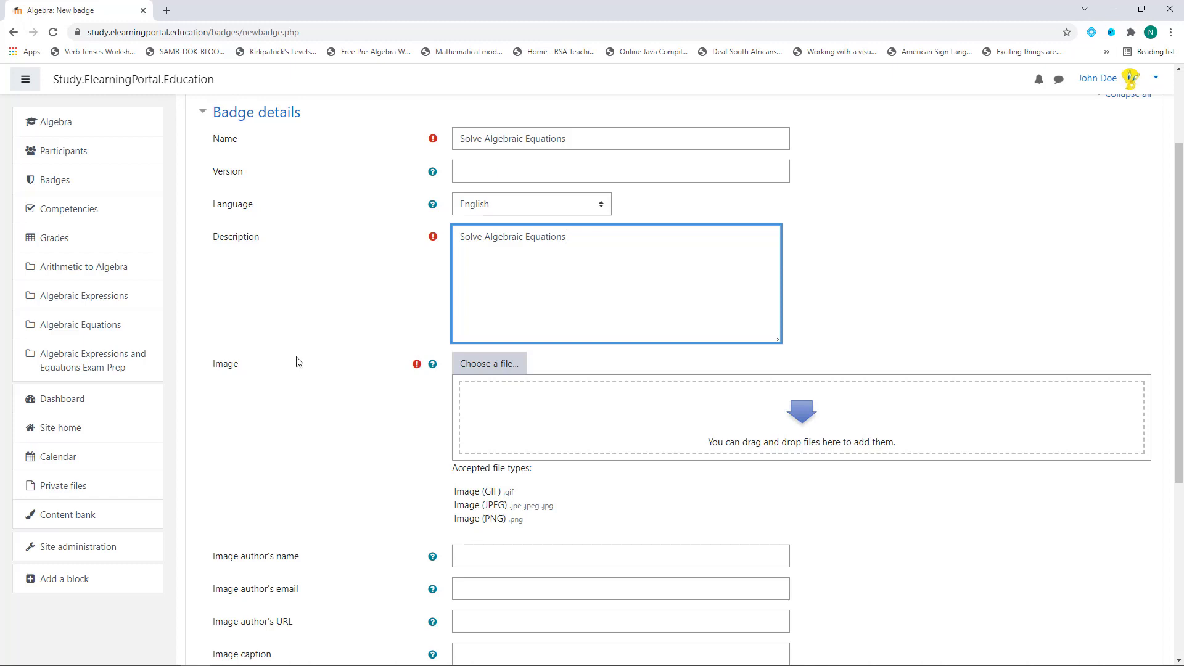
scroll(568, 238, down, 2)
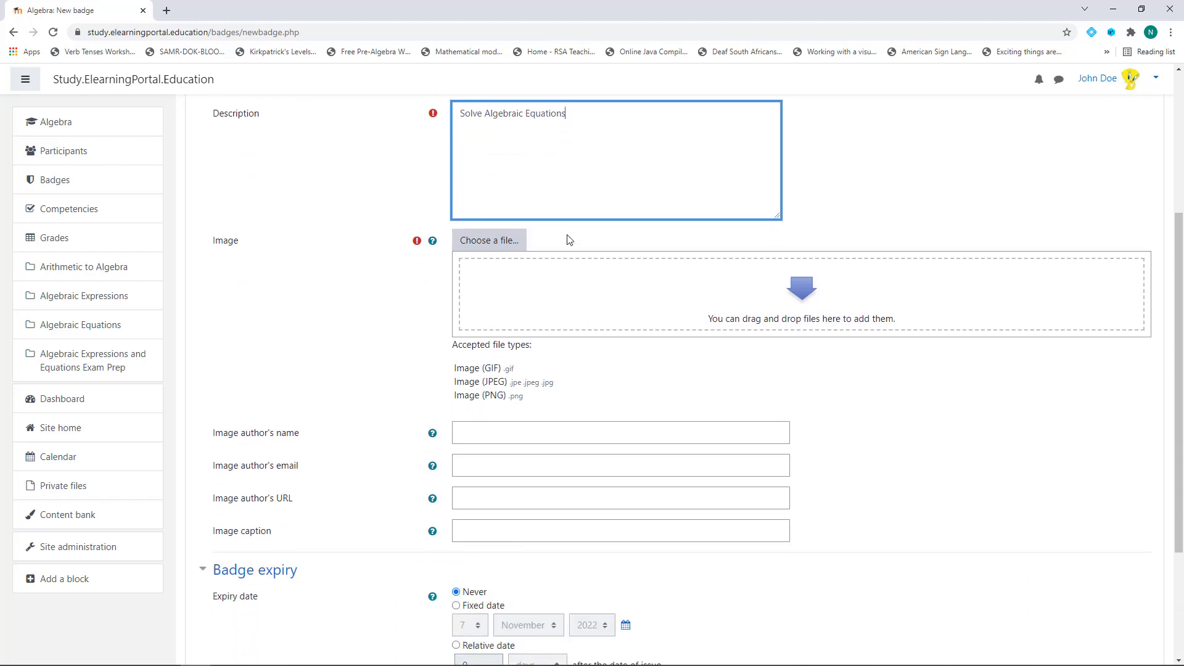
Upload Solve-Linear-Equations-Badges.png as the badge image.
click(487, 245)
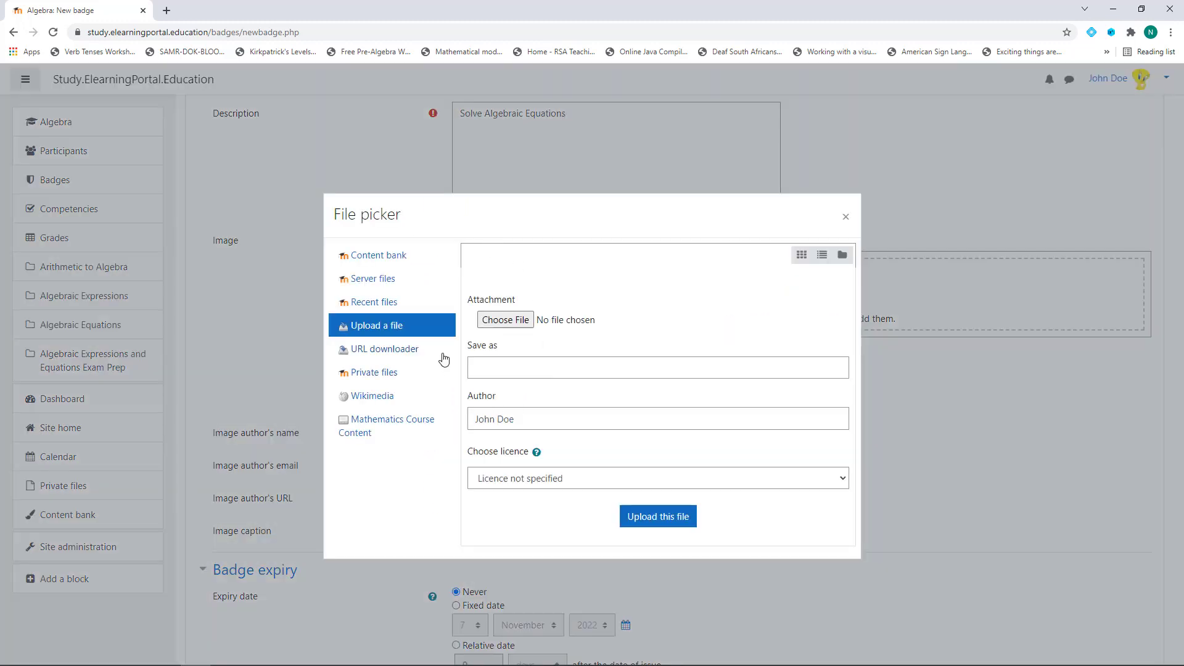
click(513, 321)
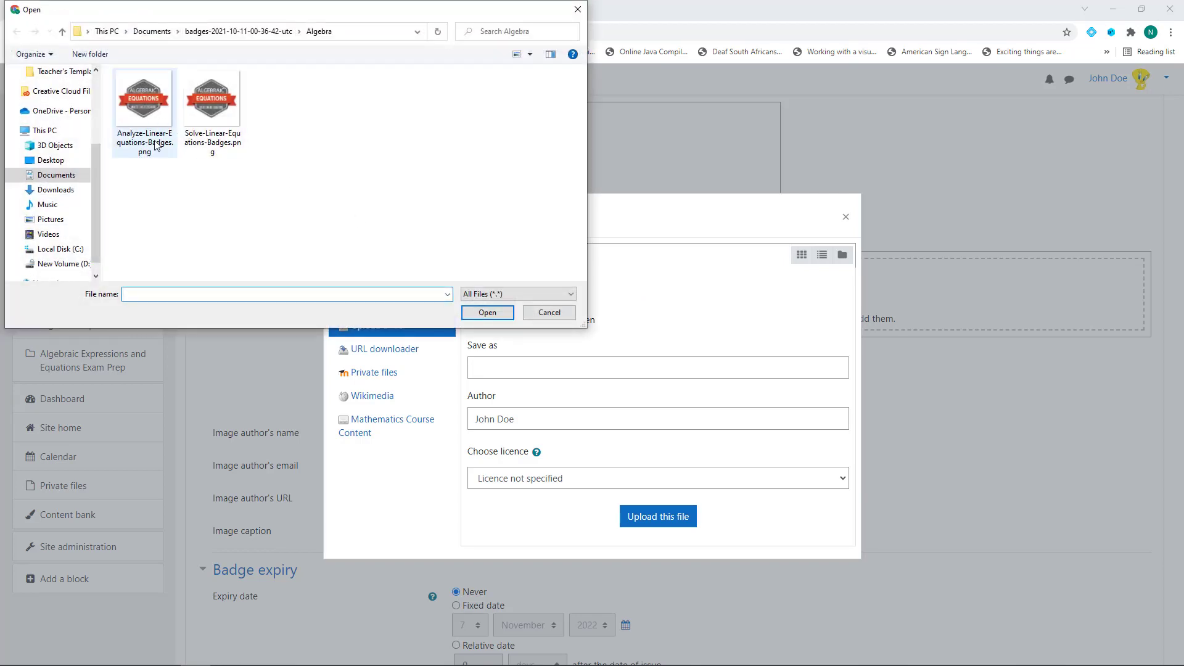
click(226, 115)
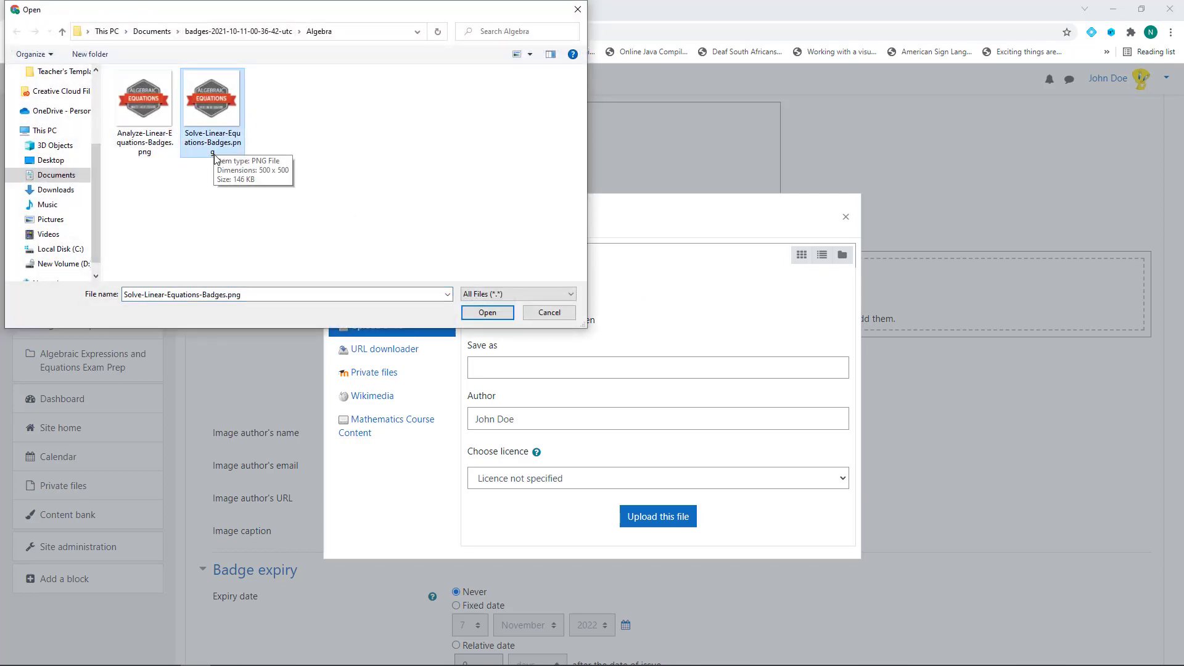
click(502, 313)
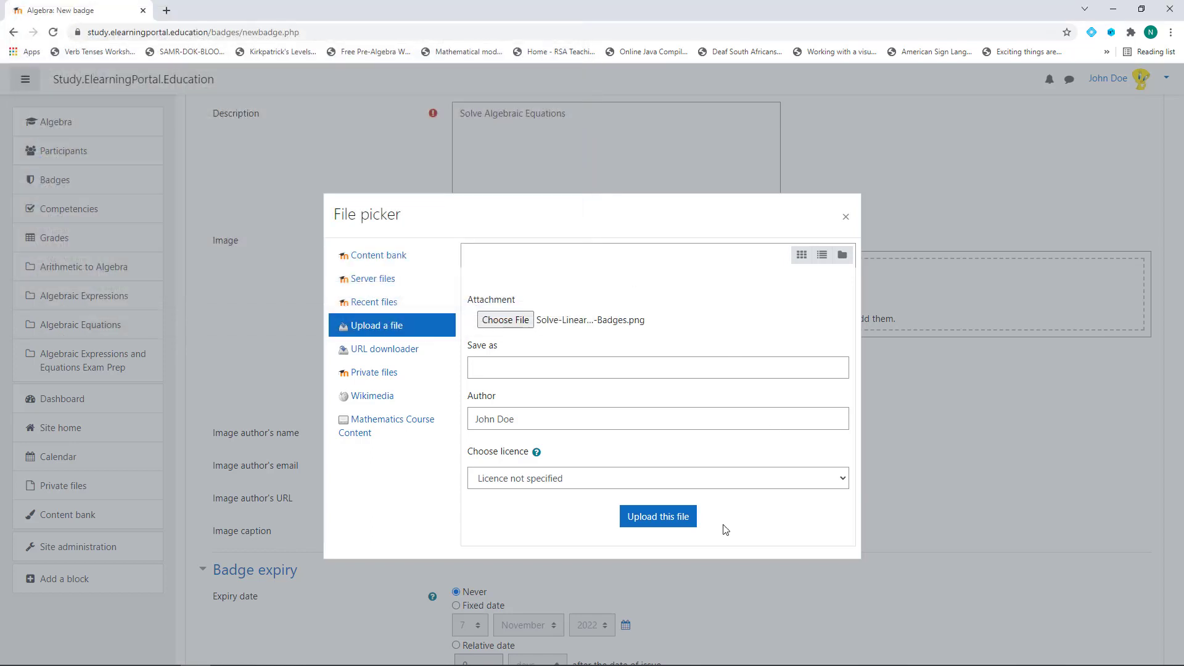
click(676, 521)
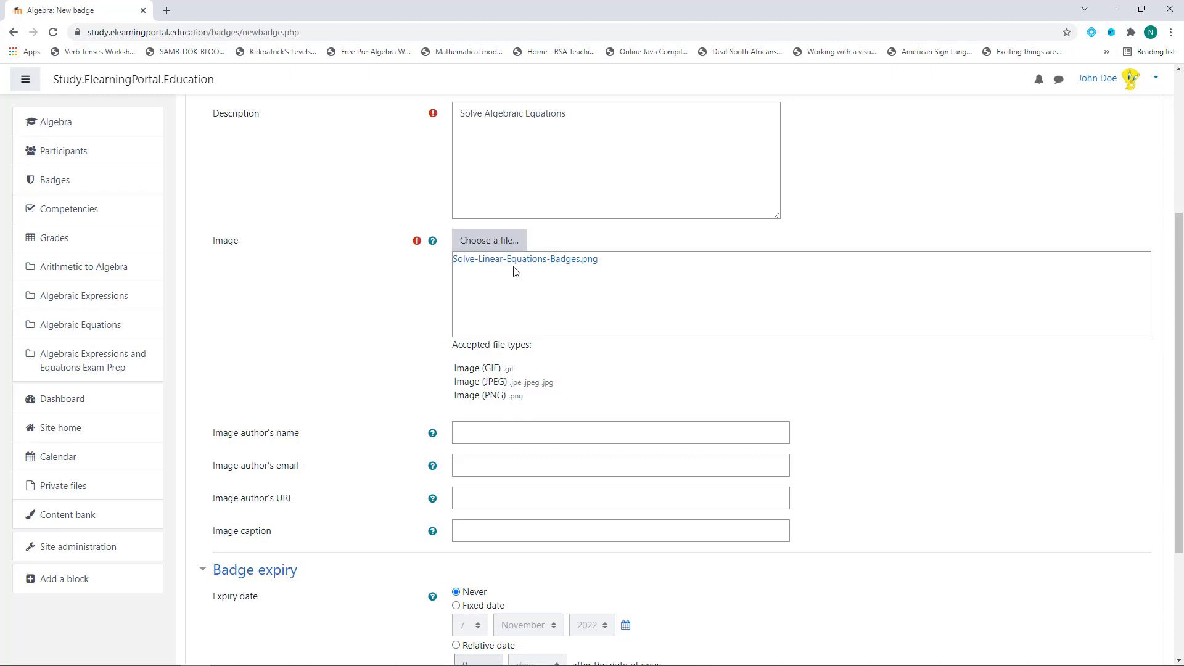
scroll(346, 330, down, 3)
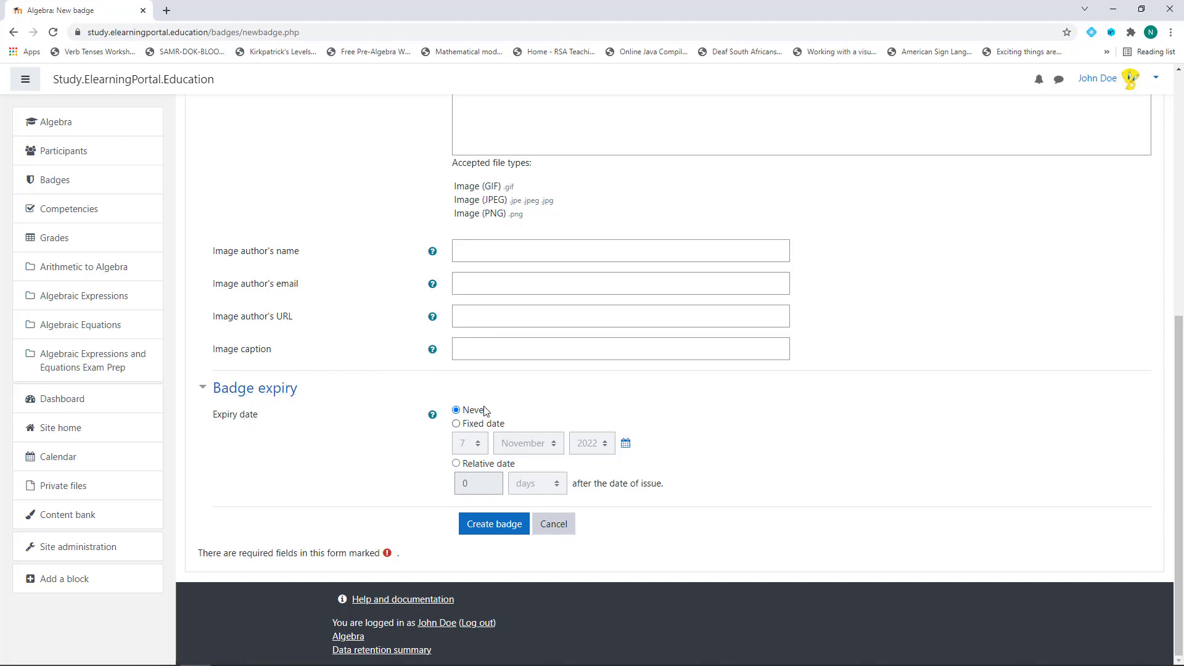
Create the Solve Algebraic Equations badge with expiry left at Never.
click(494, 525)
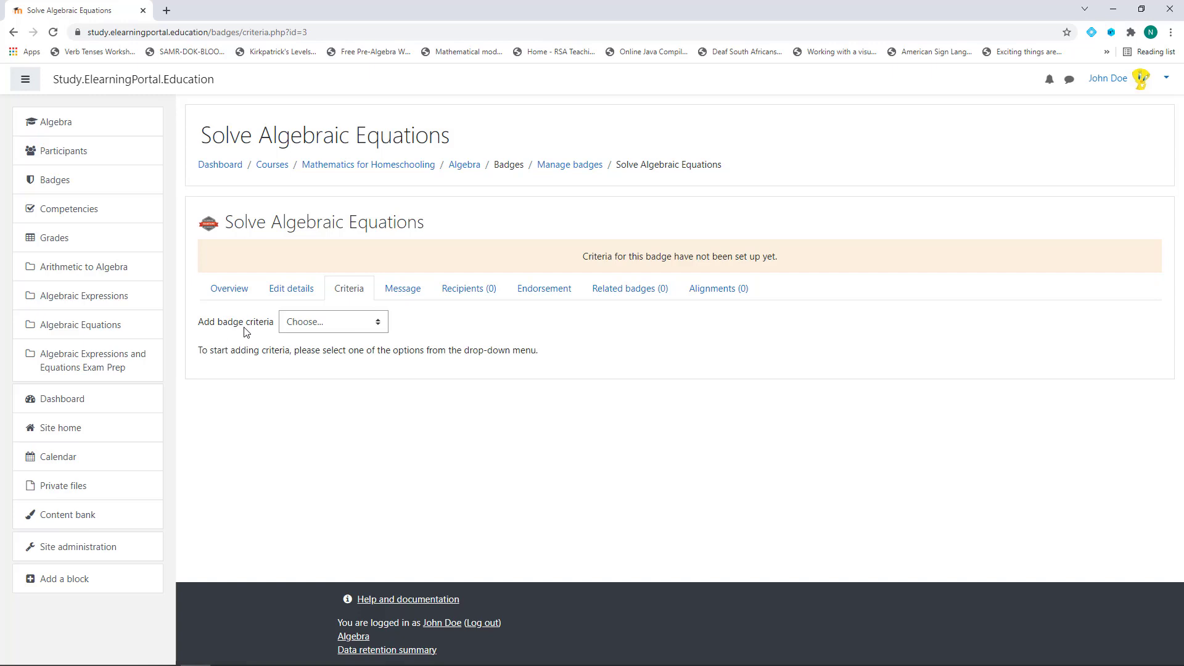
Choose Activity completion from the Add badge criteria list.
click(379, 328)
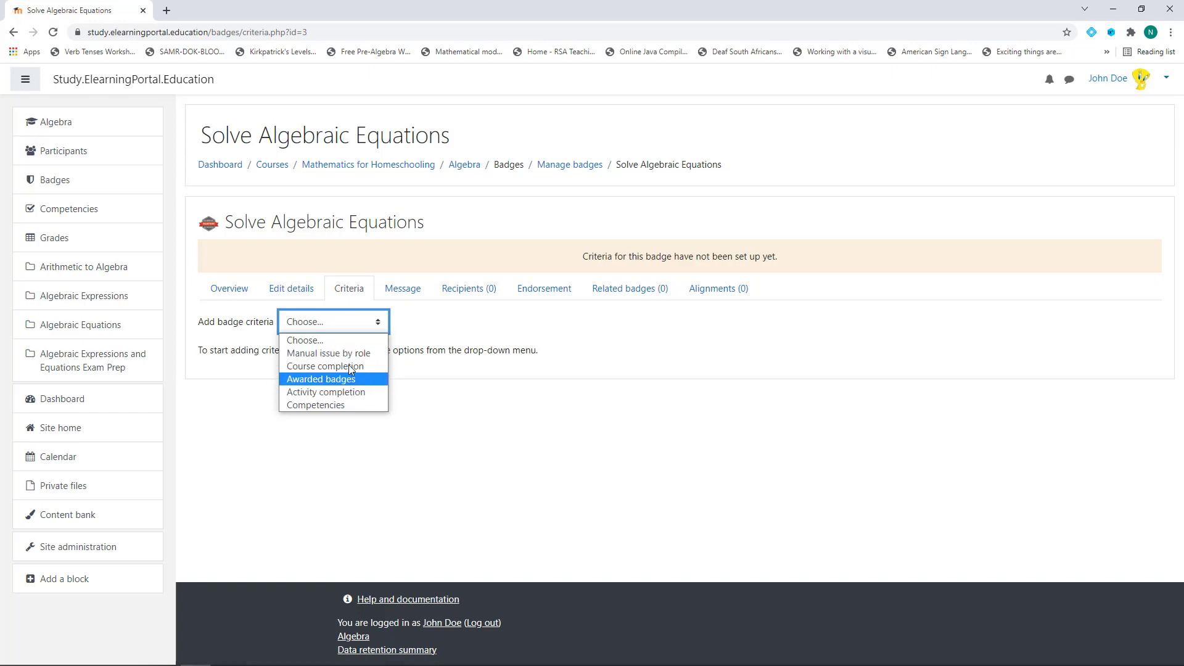
click(367, 399)
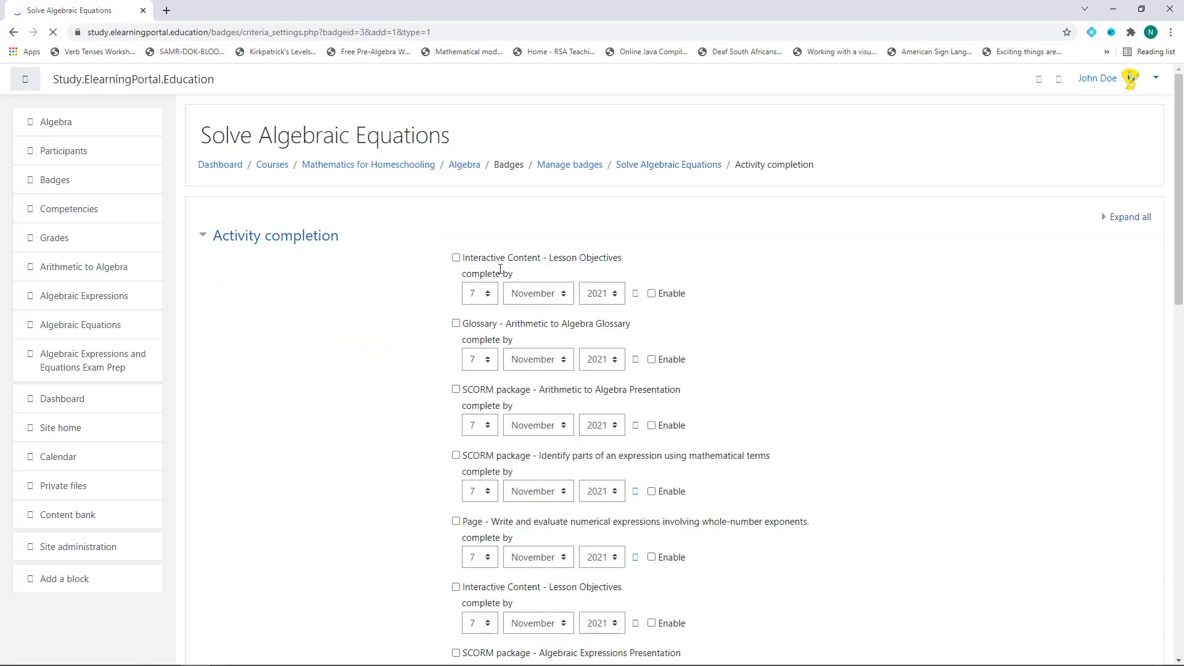
Open the Algebra course in a new tab and view its Arithmetic to Algebra section.
scroll(318, 333, down, 2)
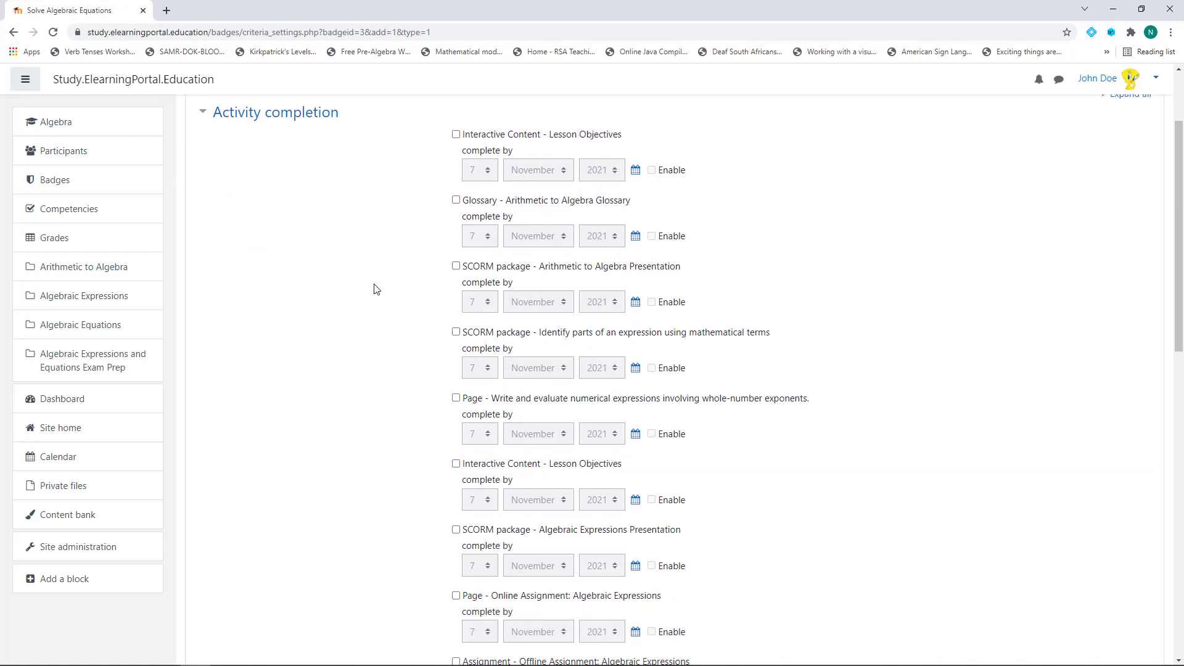
scroll(373, 338, up, 2)
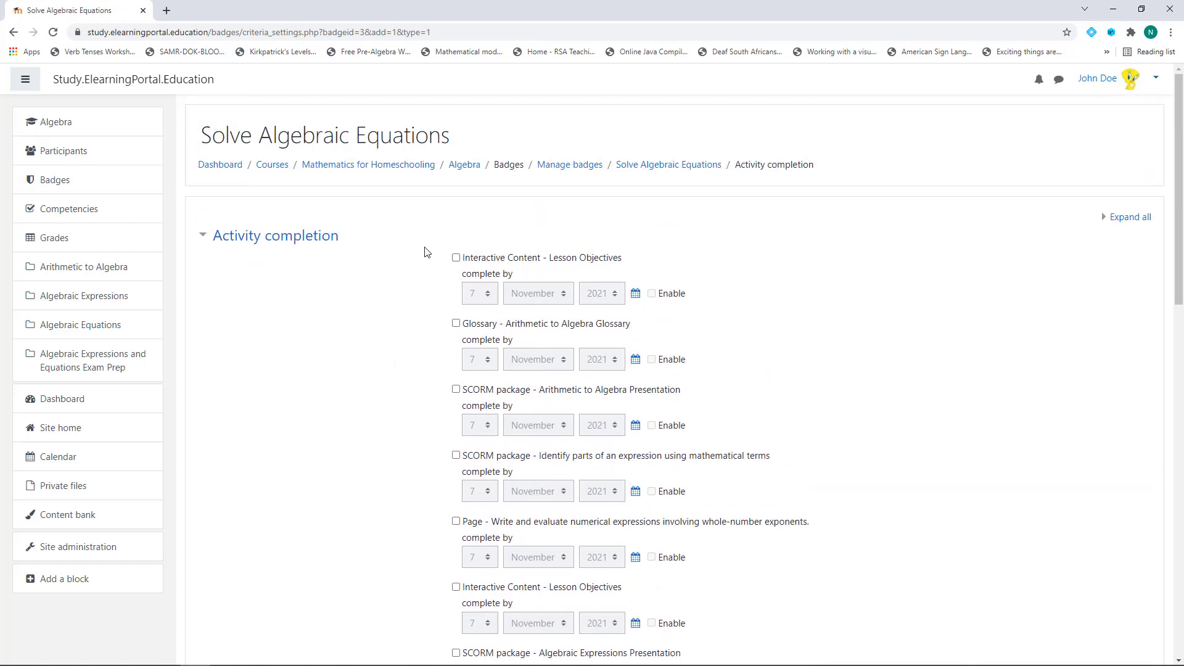
right_click(473, 171)
click(476, 176)
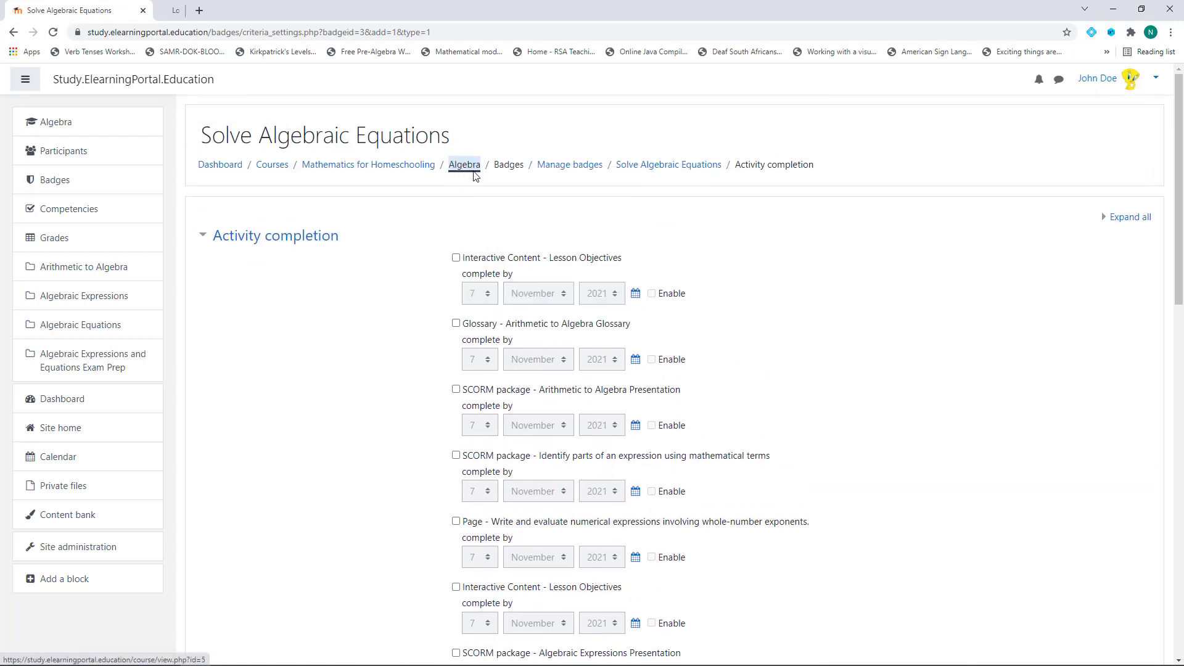
click(209, 11)
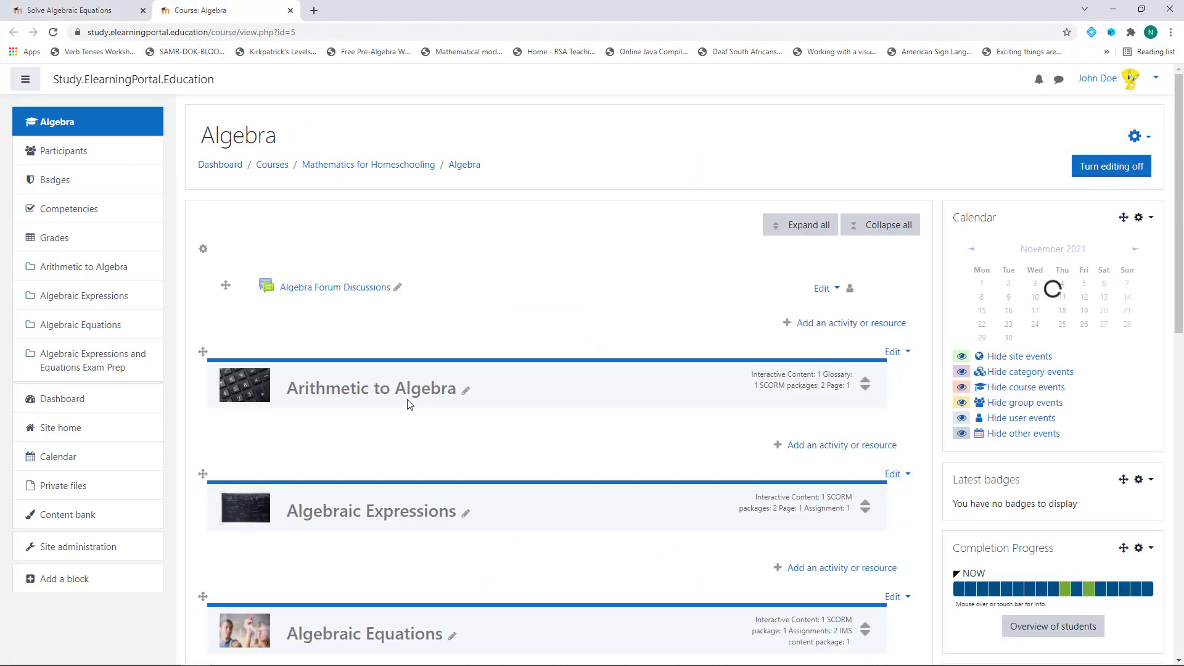
scroll(407, 404, down, 2)
click(383, 265)
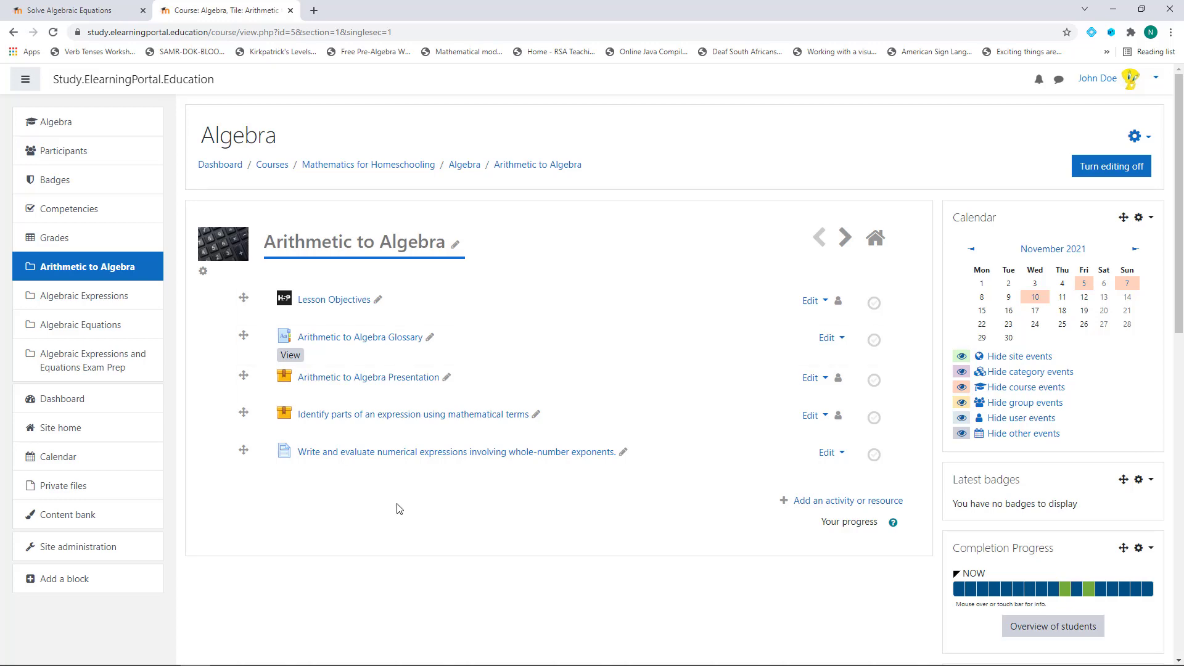
click(103, 15)
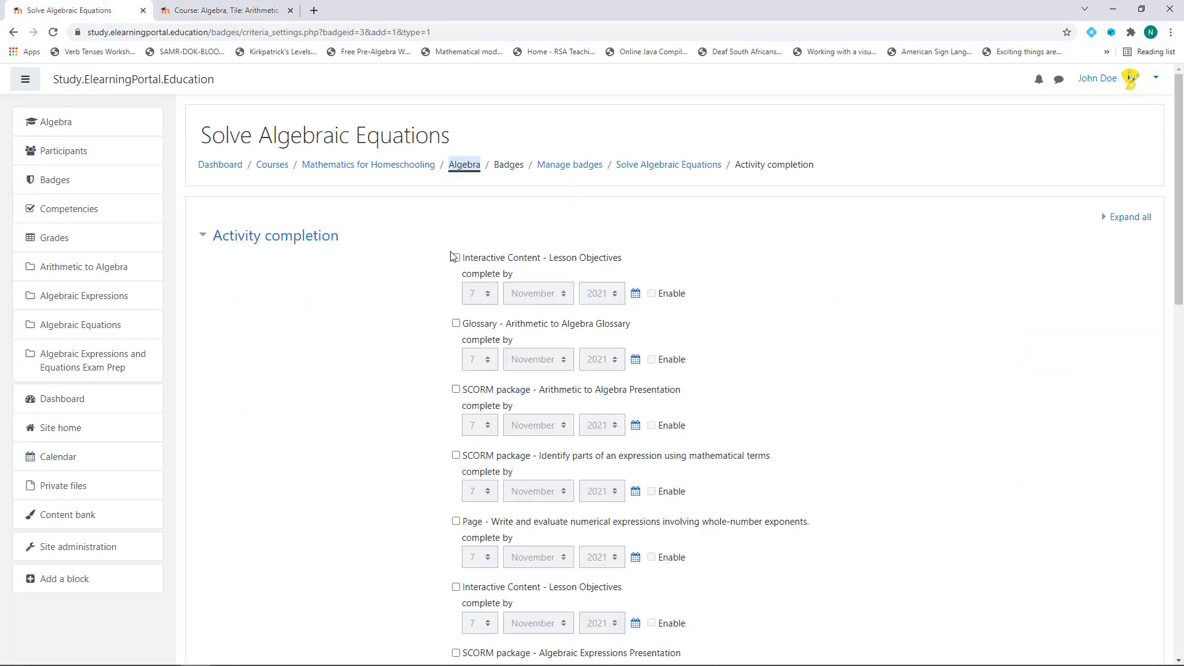
Tick Glossary - Arithmetic to Algebra Glossary as the required activity.
scroll(456, 463, down, 4)
scroll(455, 459, down, 10)
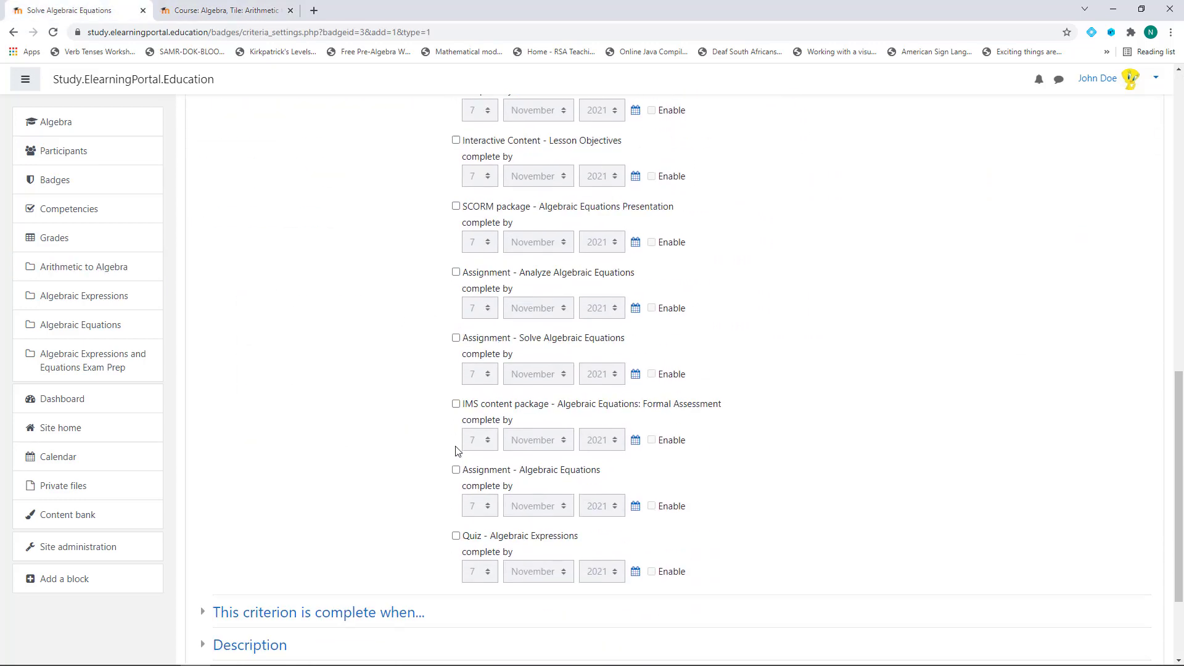
scroll(422, 336, up, 14)
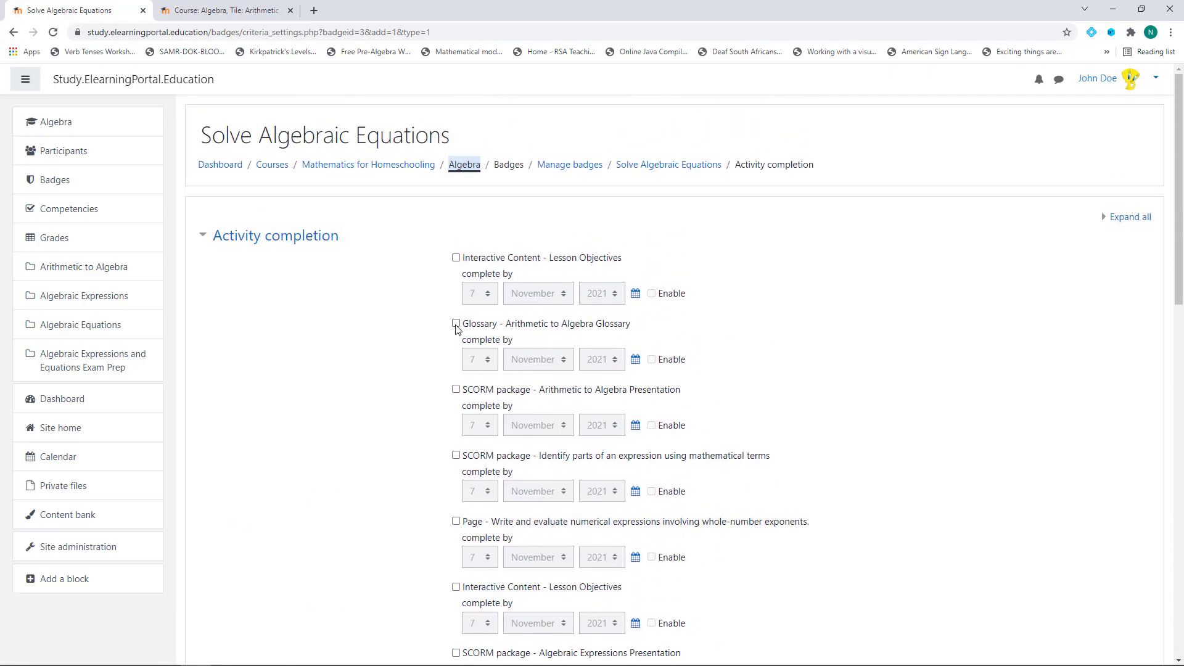
click(455, 324)
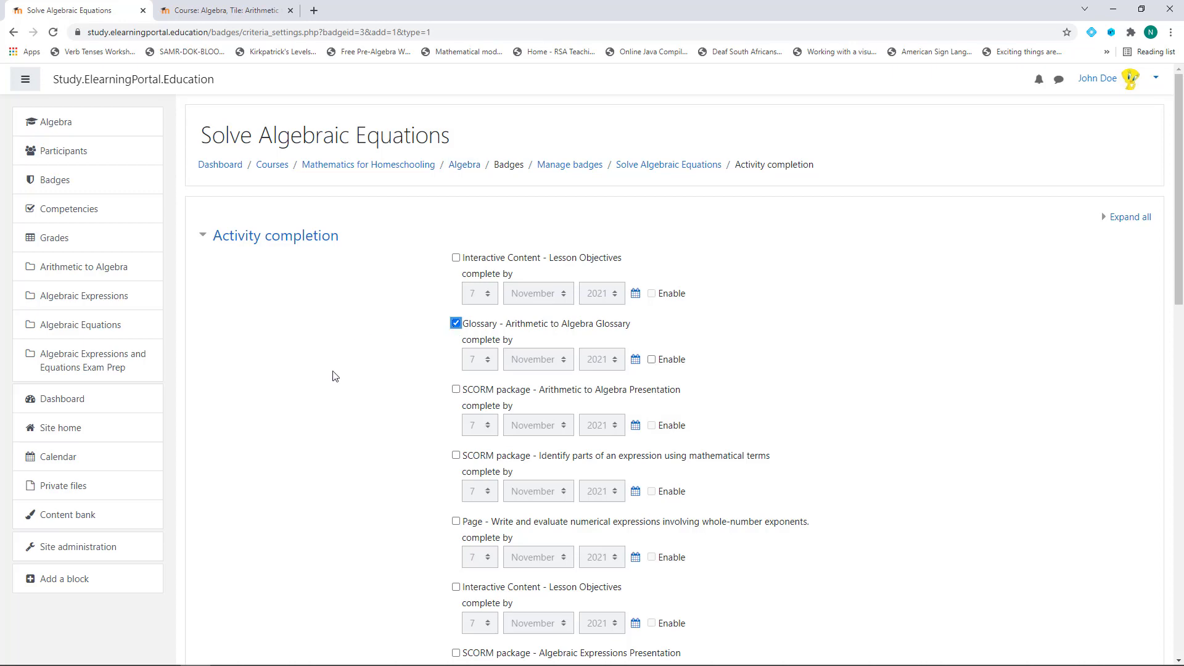
scroll(333, 374, down, 15)
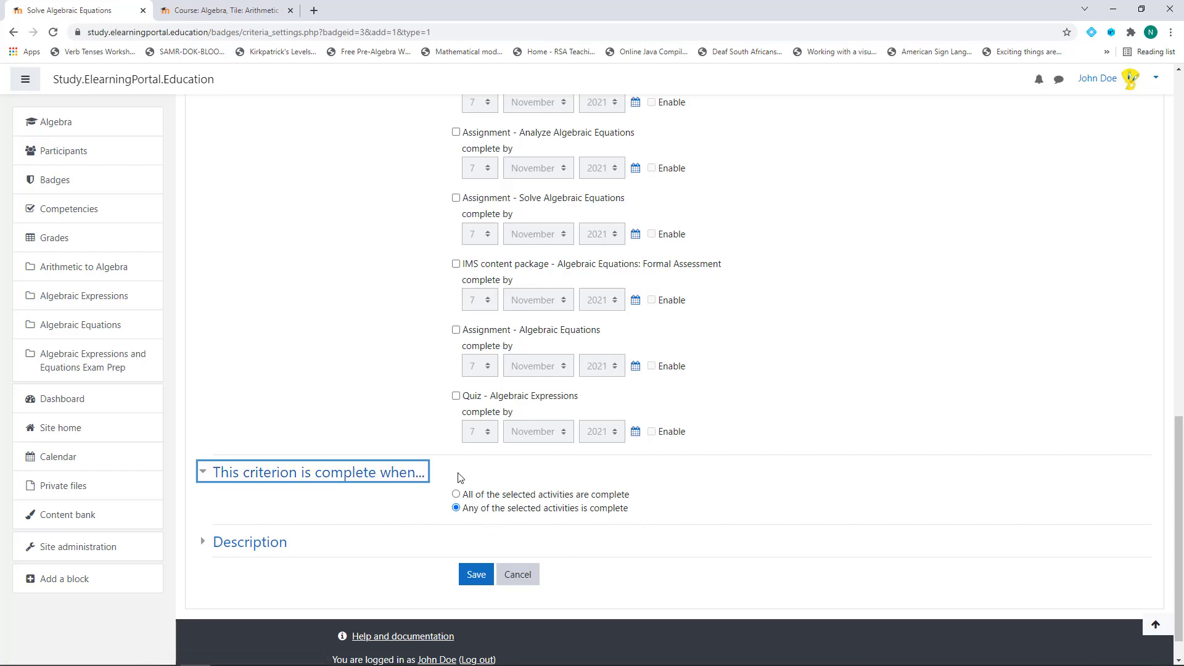
Set the criterion to complete when any selected activity is complete.
scroll(436, 453, up, 2)
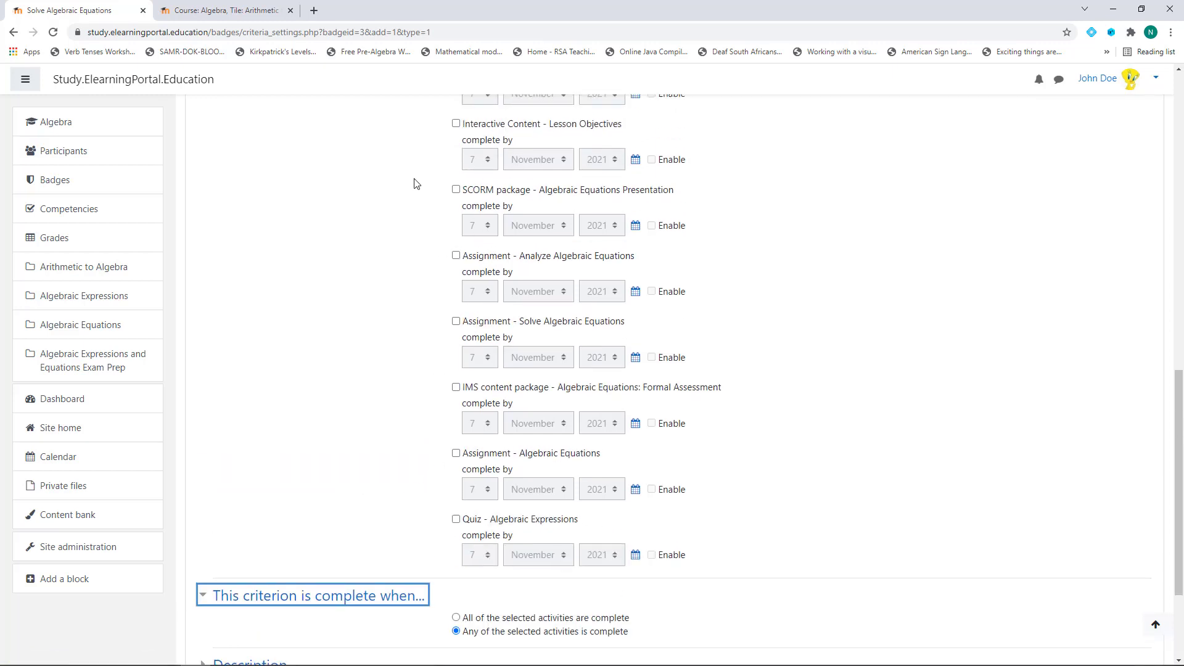
scroll(448, 290, up, 3)
scroll(448, 290, up, 6)
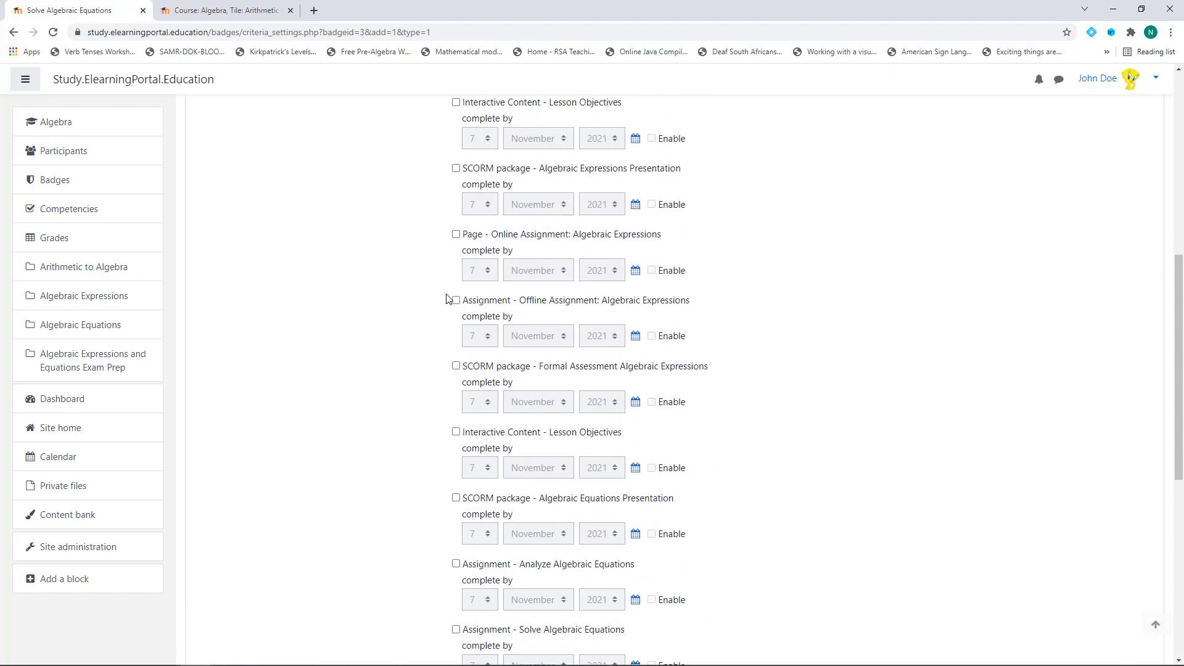
scroll(423, 428, down, 13)
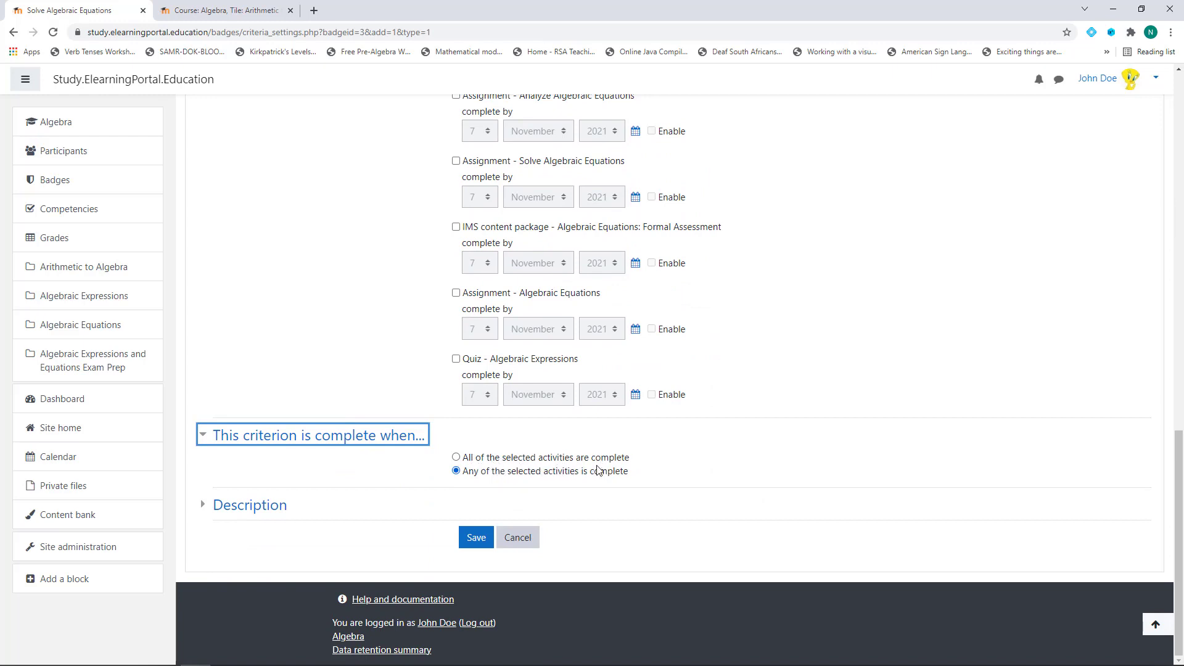
click(456, 458)
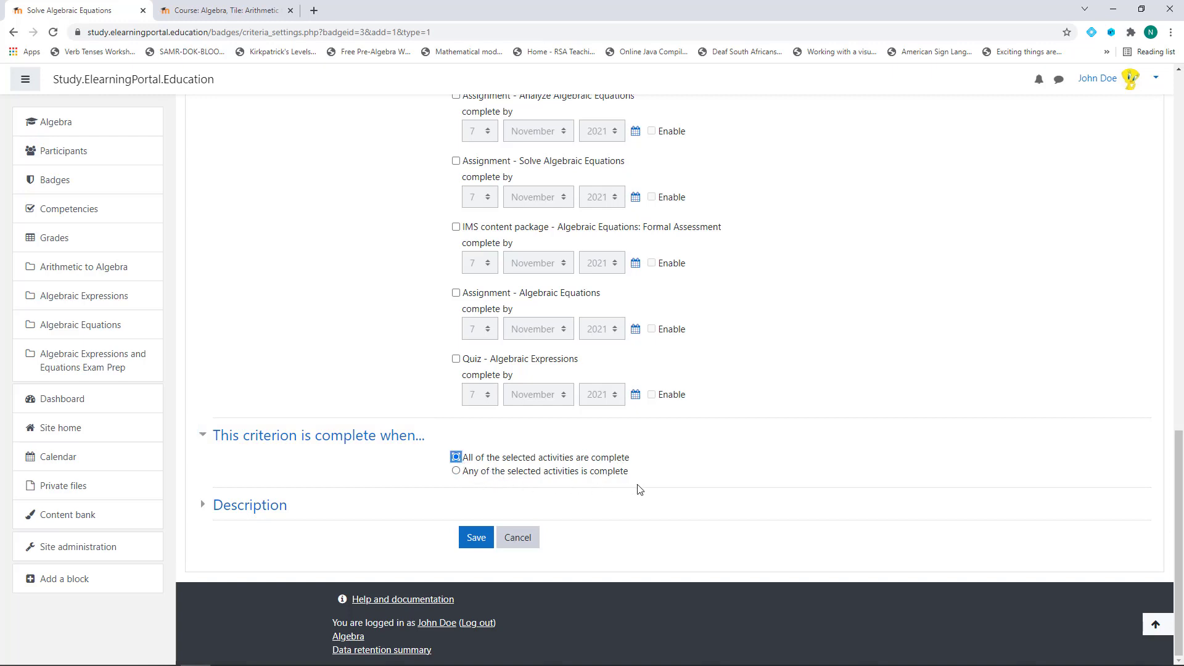
click(456, 471)
Expand the criterion's Description section.
scroll(432, 463, up, 20)
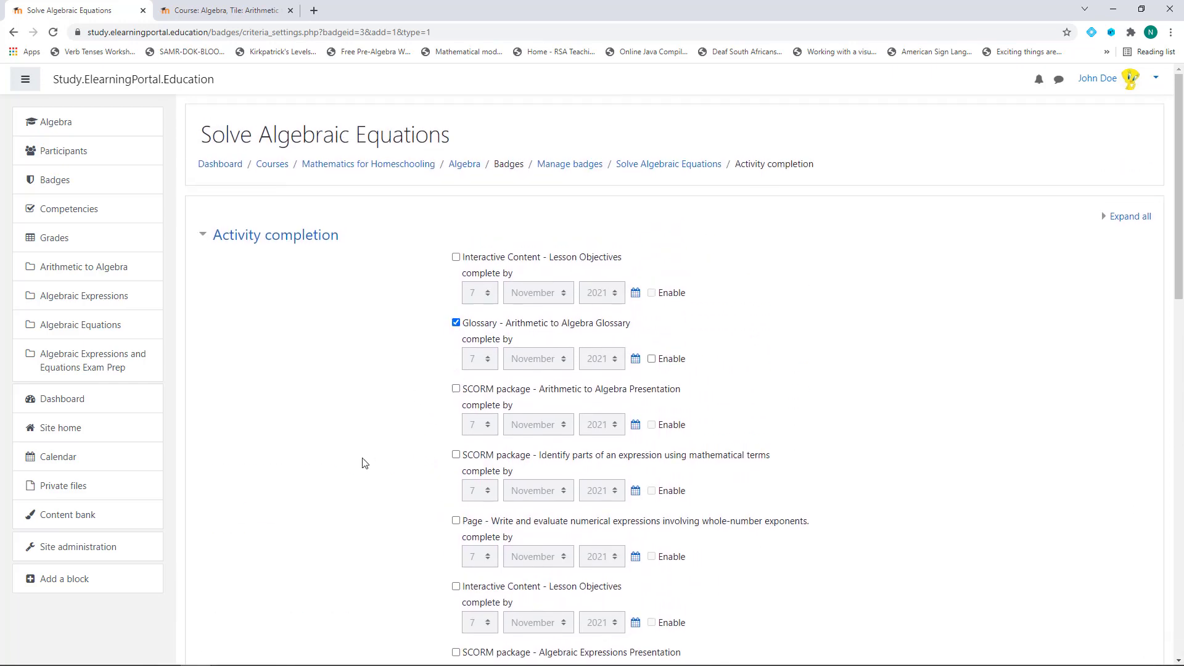
scroll(364, 462, down, 20)
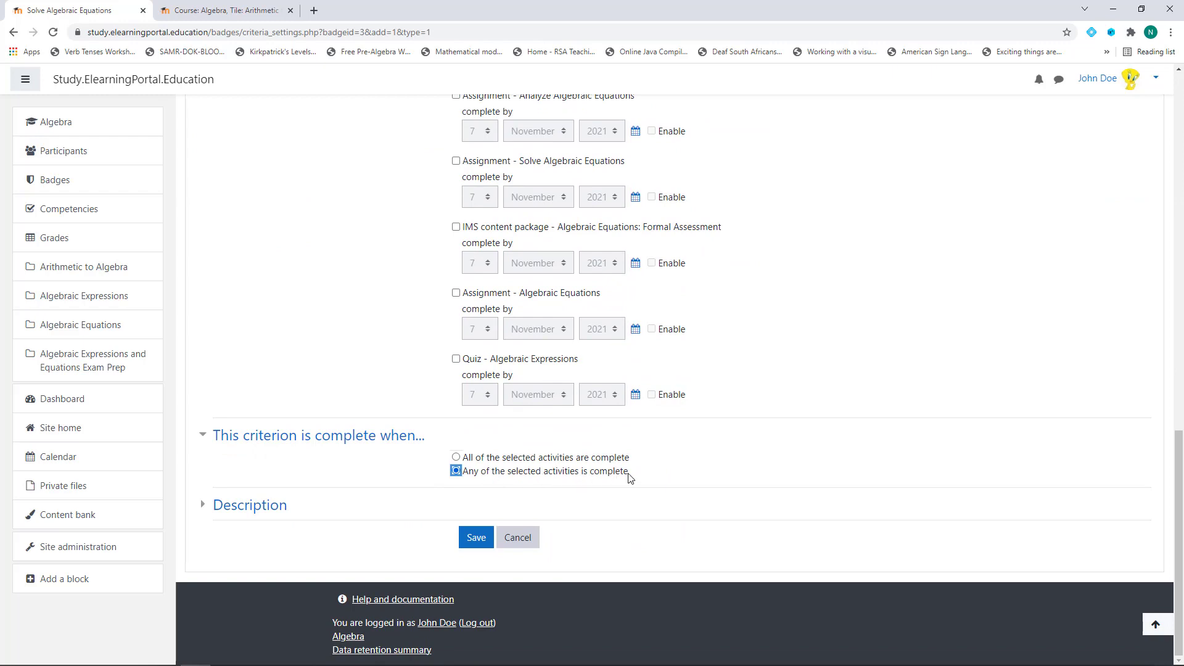
click(203, 506)
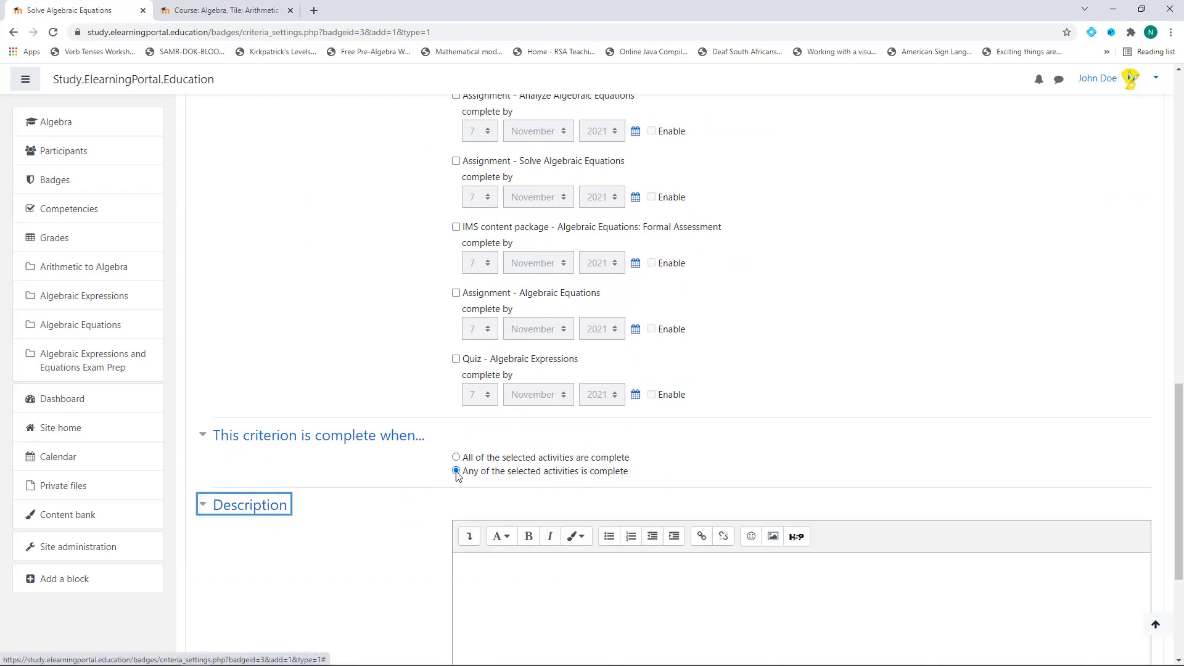
Describe the criterion as "Well done!!! You have obtained a badge." and save it.
scroll(479, 529, down, 5)
click(481, 354)
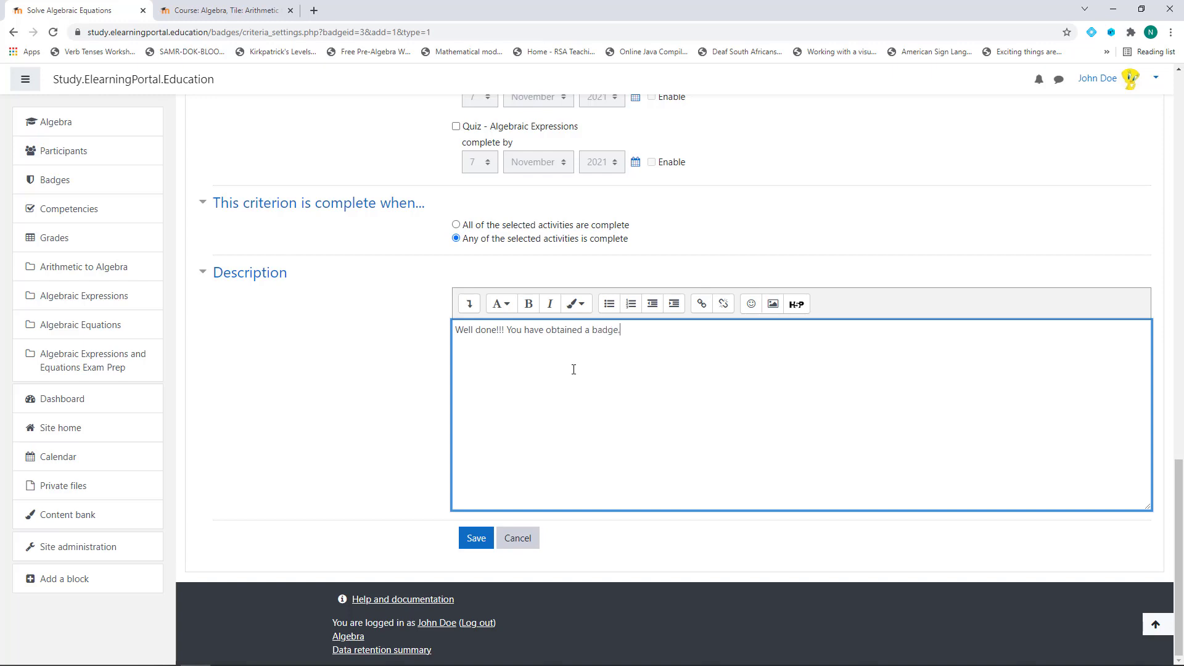
click(476, 538)
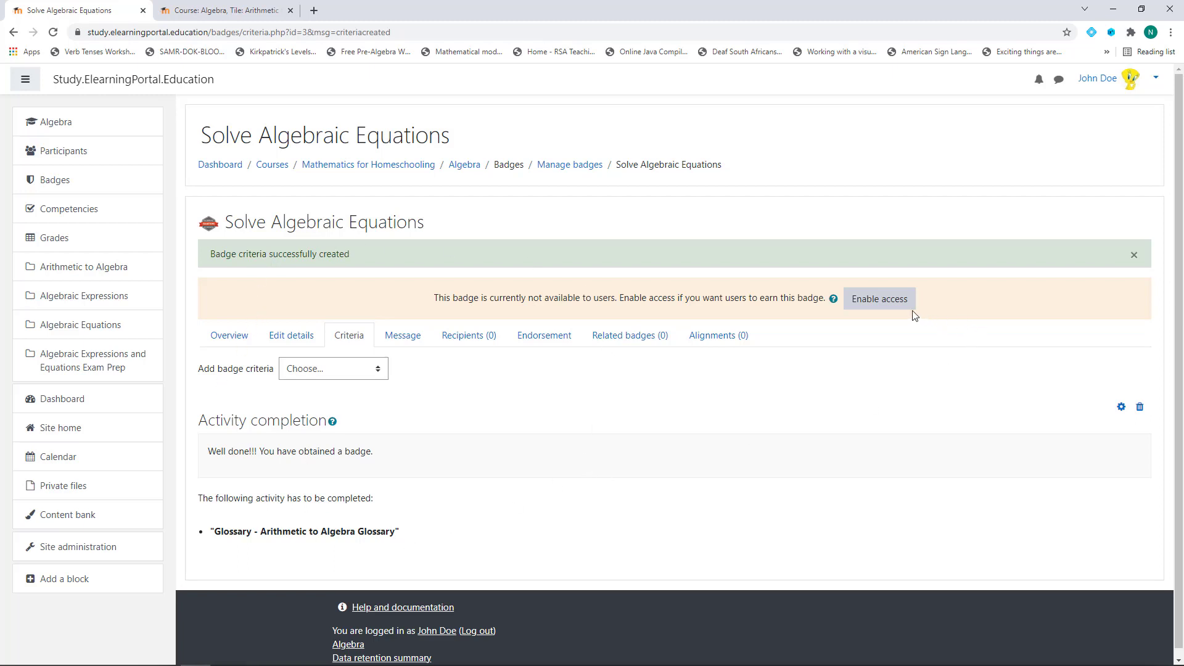
Enable access to the badge, confirm it has 0 recipients, and bring up the account menu.
click(879, 305)
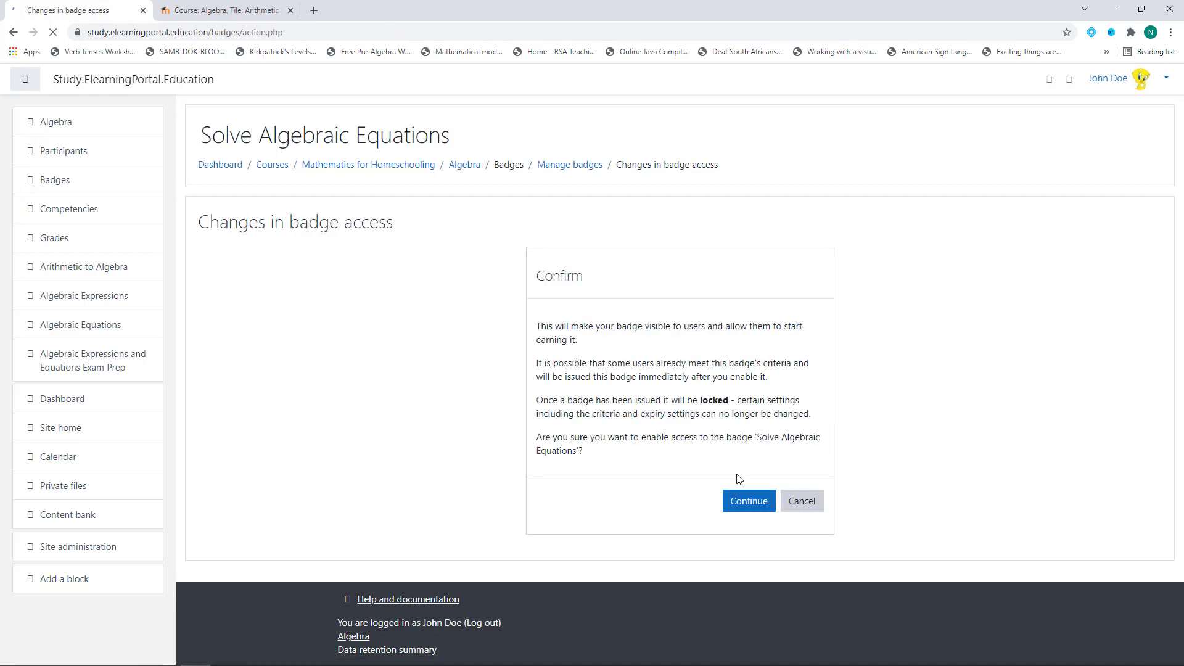
click(750, 504)
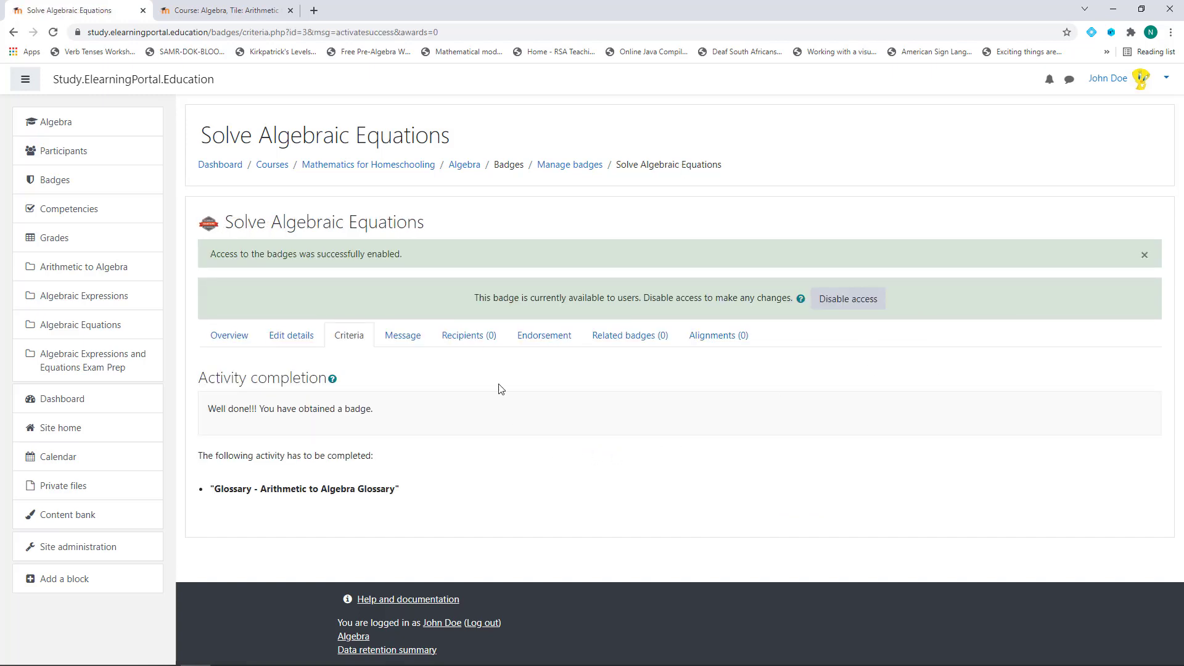
click(472, 339)
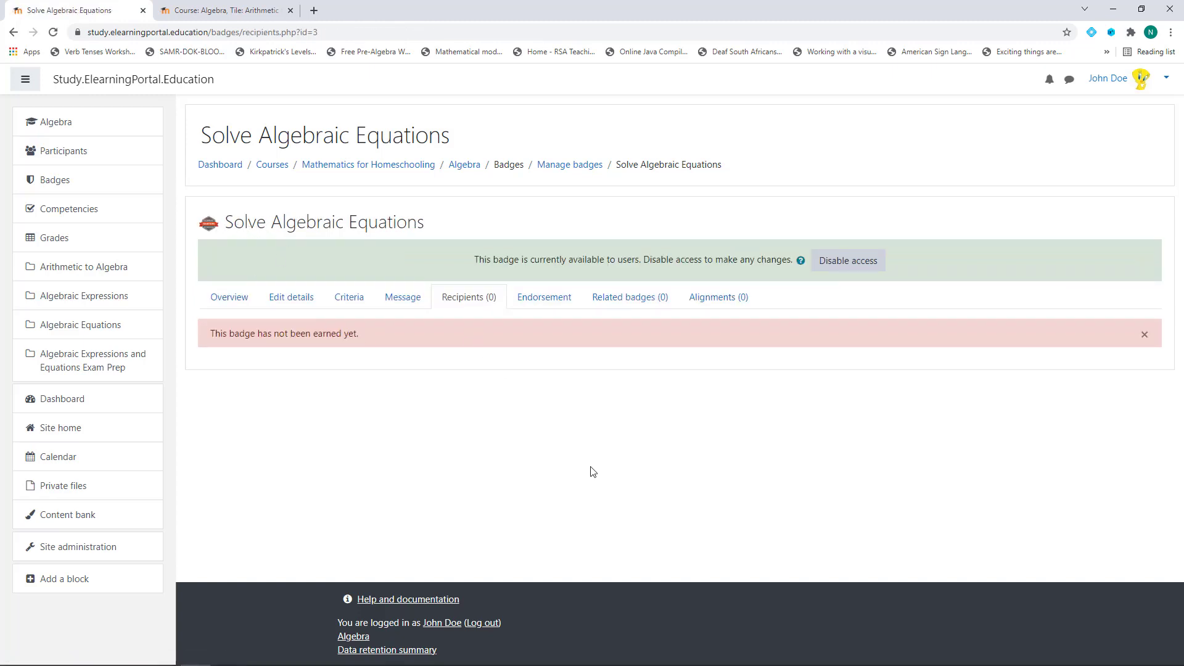
click(1166, 79)
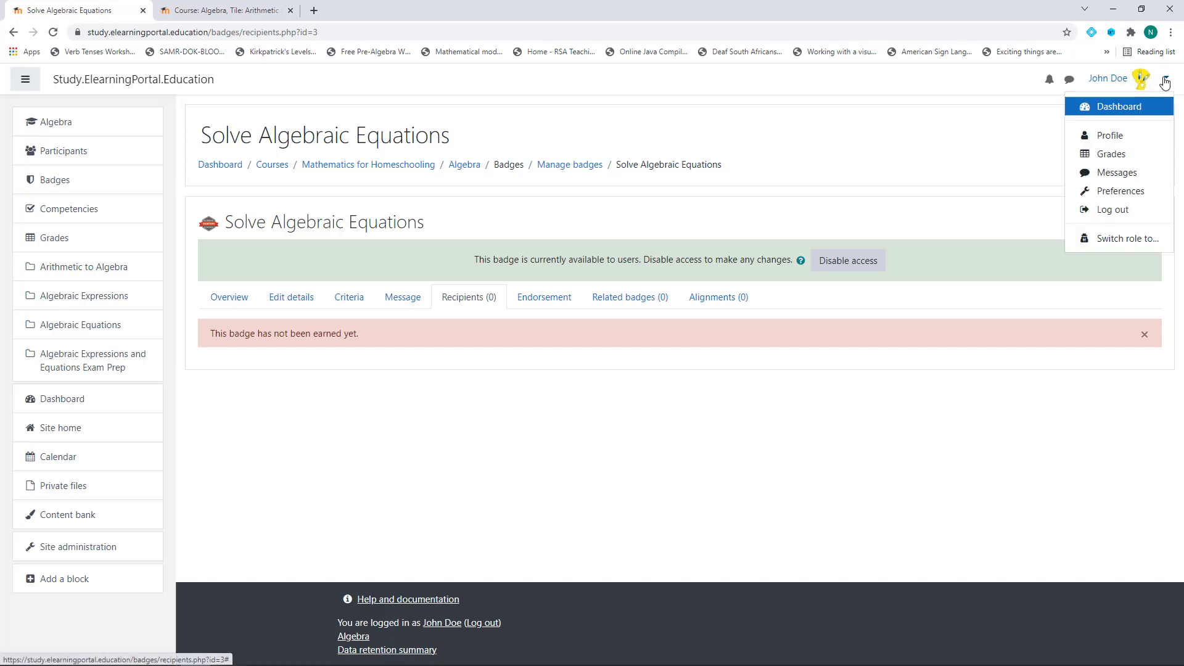
Log out the teacher, close the extra Algebra tab, and go to the login page.
click(1118, 211)
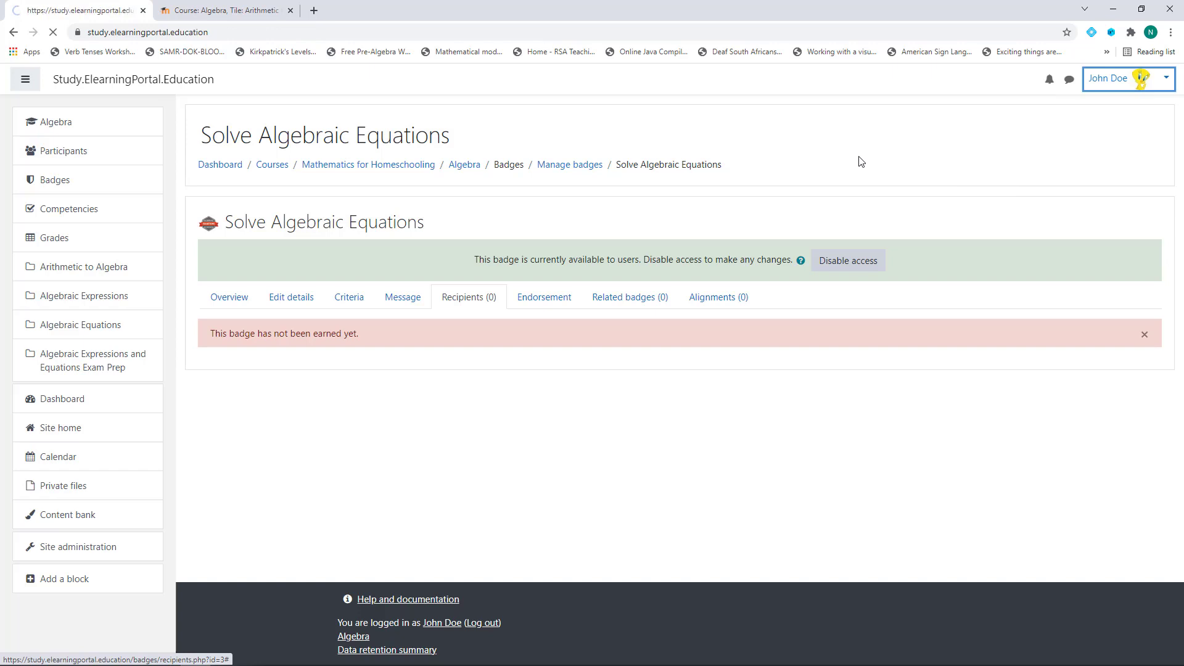
click(291, 11)
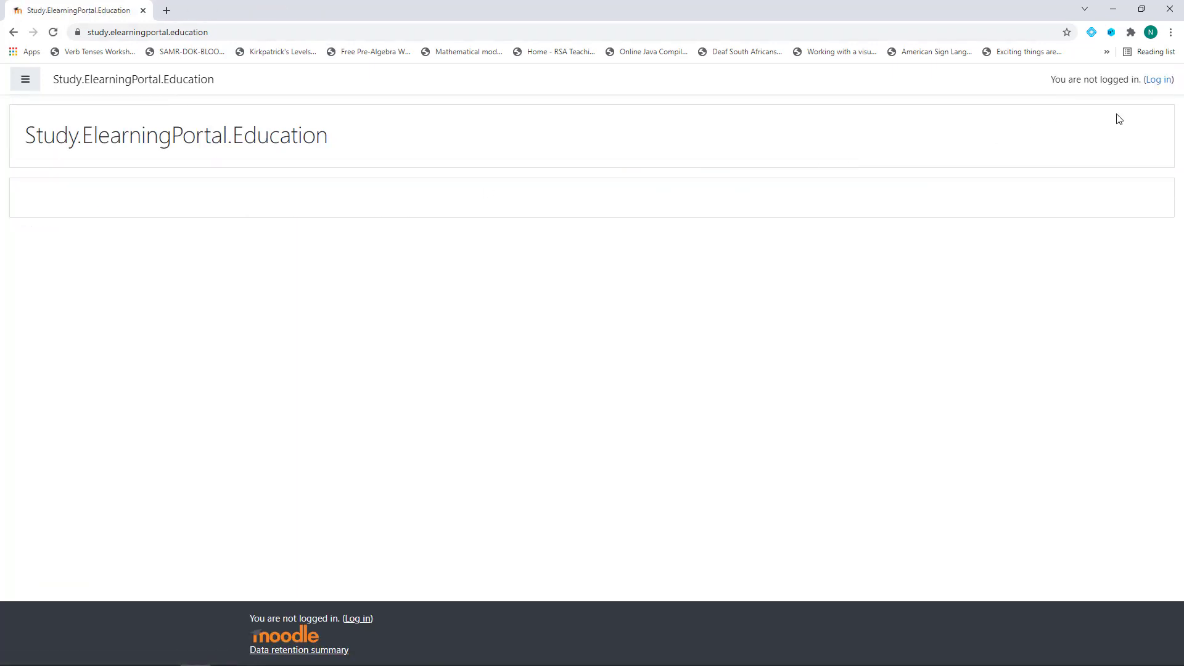
click(1158, 83)
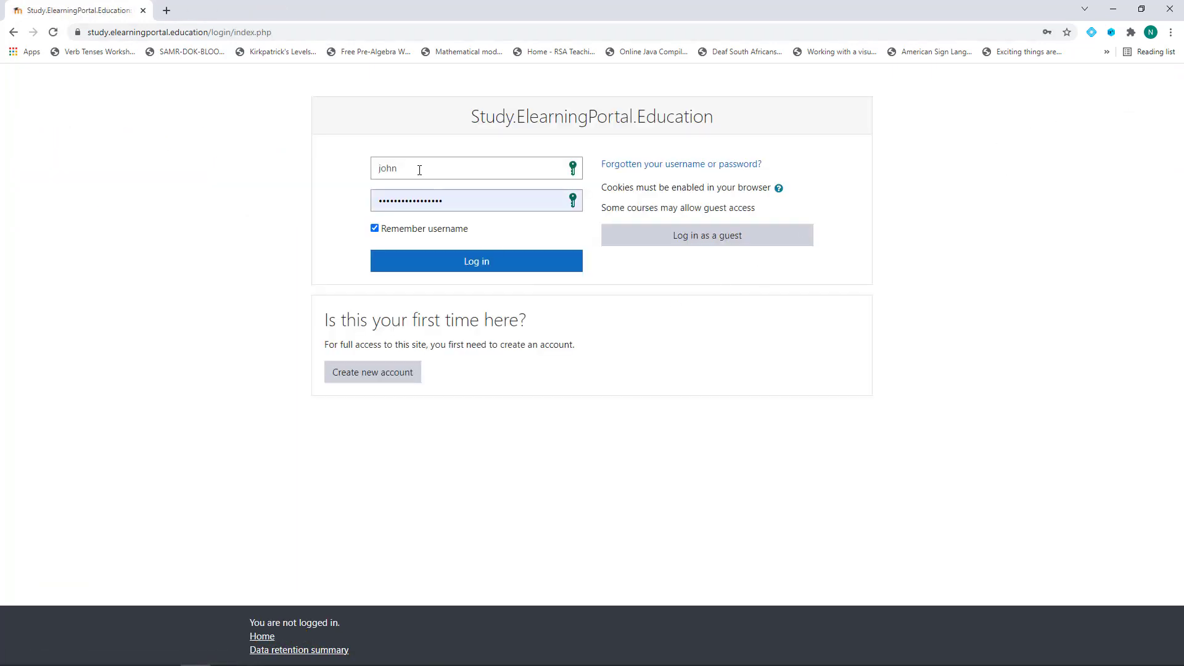
Sign in with the student's username and password to reach the Dashboard.
double_click(420, 170)
text(ad)
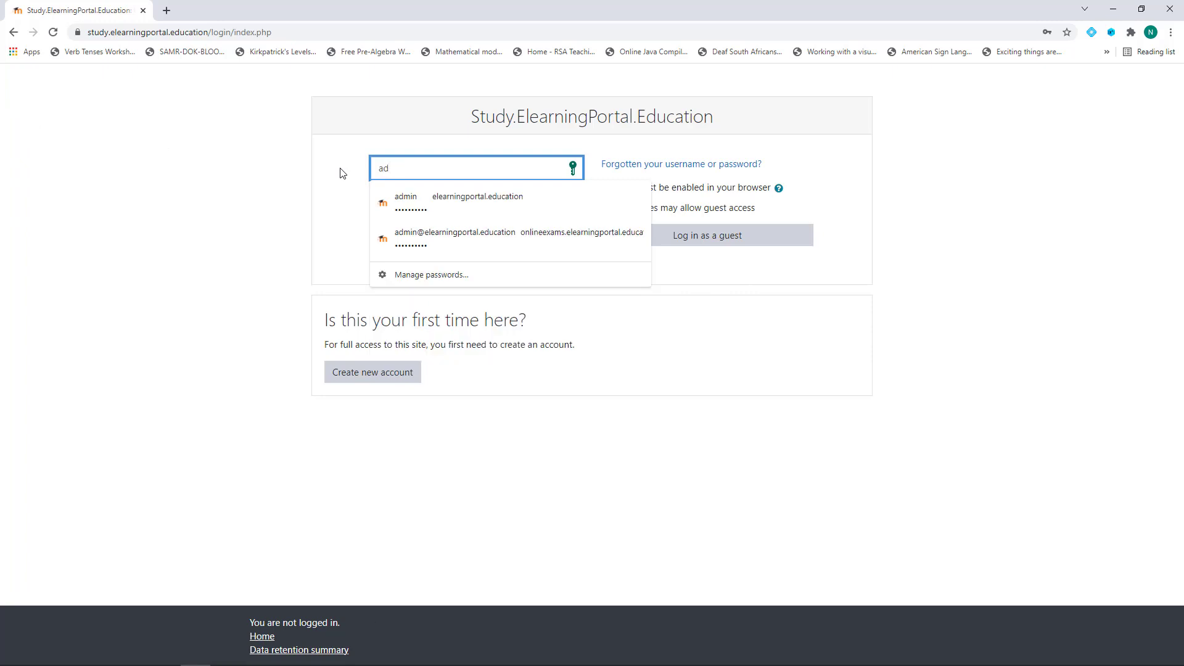
text(ndy)
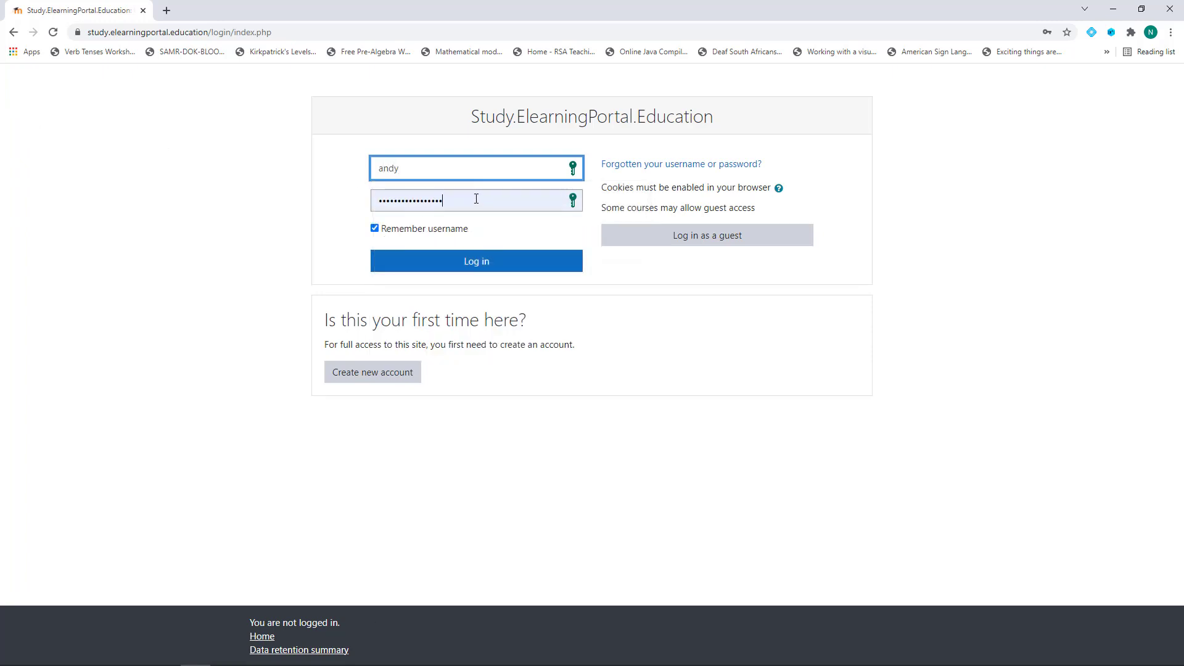
double_click(476, 199)
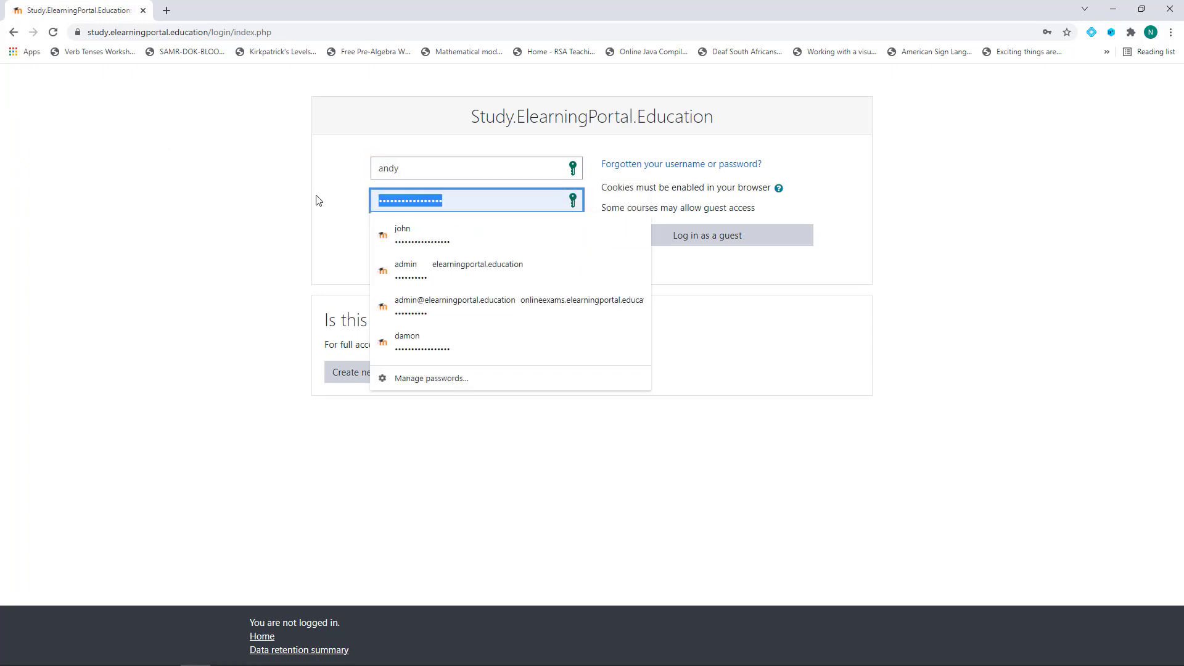
text(a)
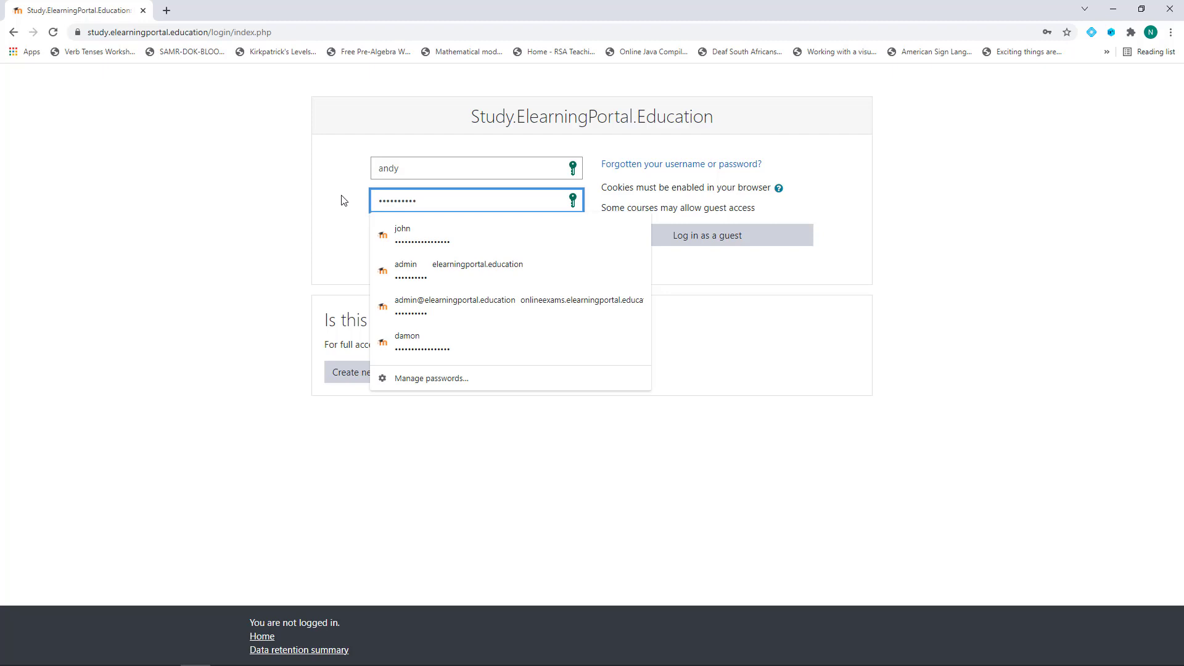
click(1092, 291)
click(500, 266)
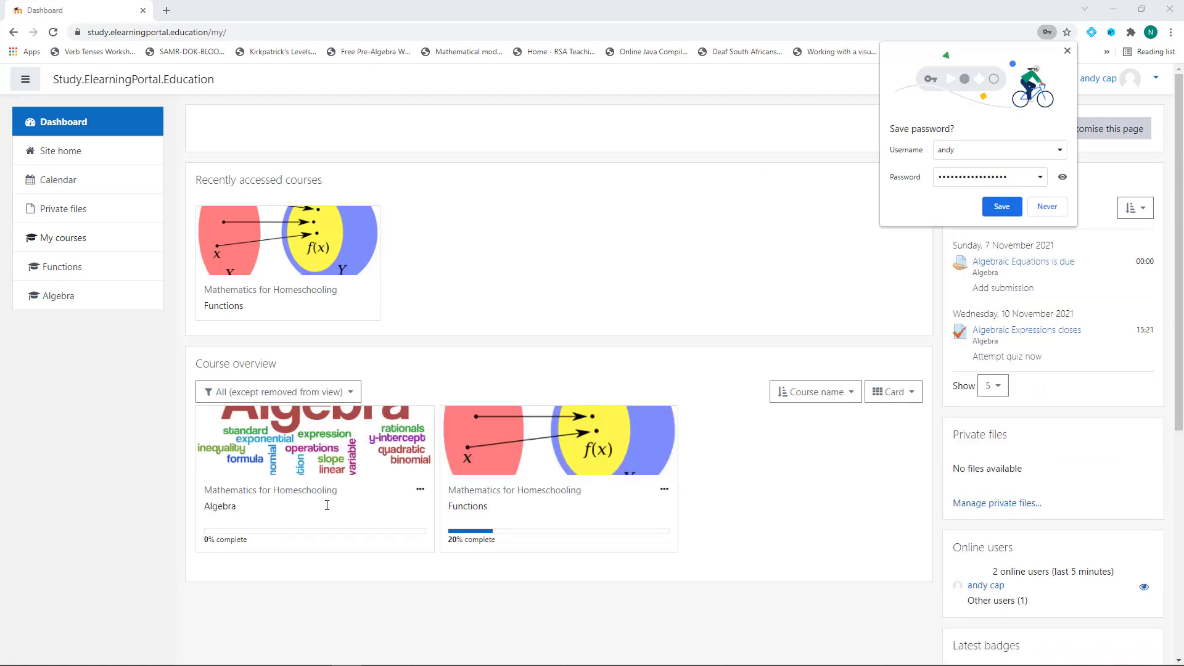
Open the Algebra course, dismiss the password and data prompts, and view the Arithmetic to Algebra Glossary.
click(223, 507)
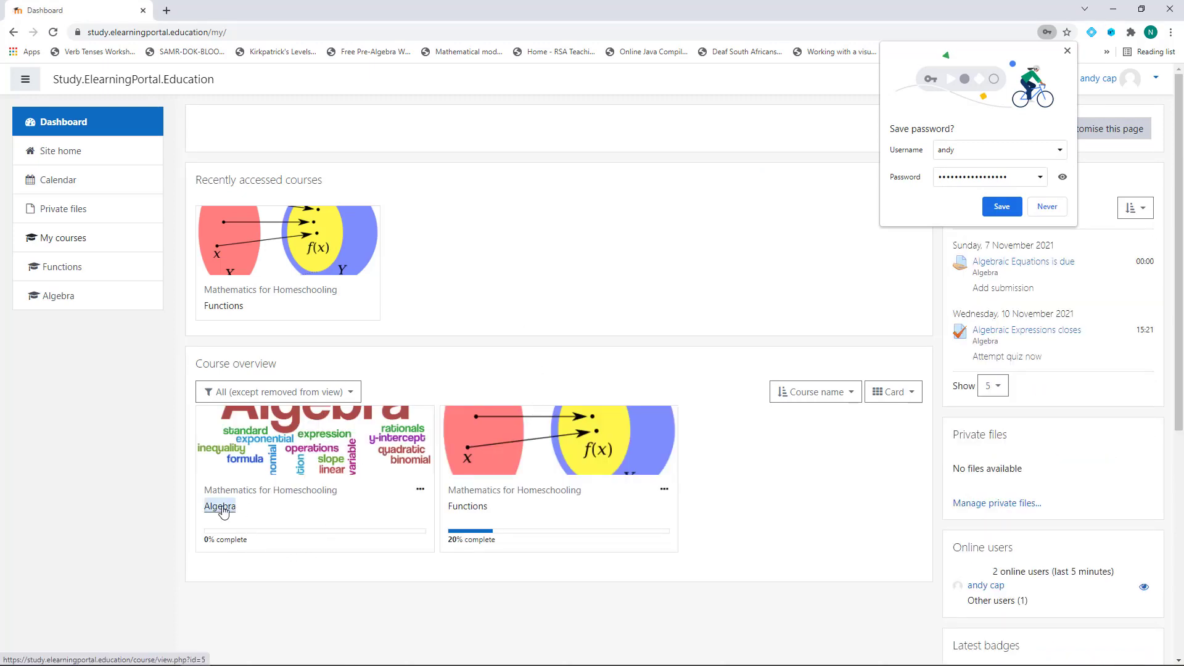
click(1048, 206)
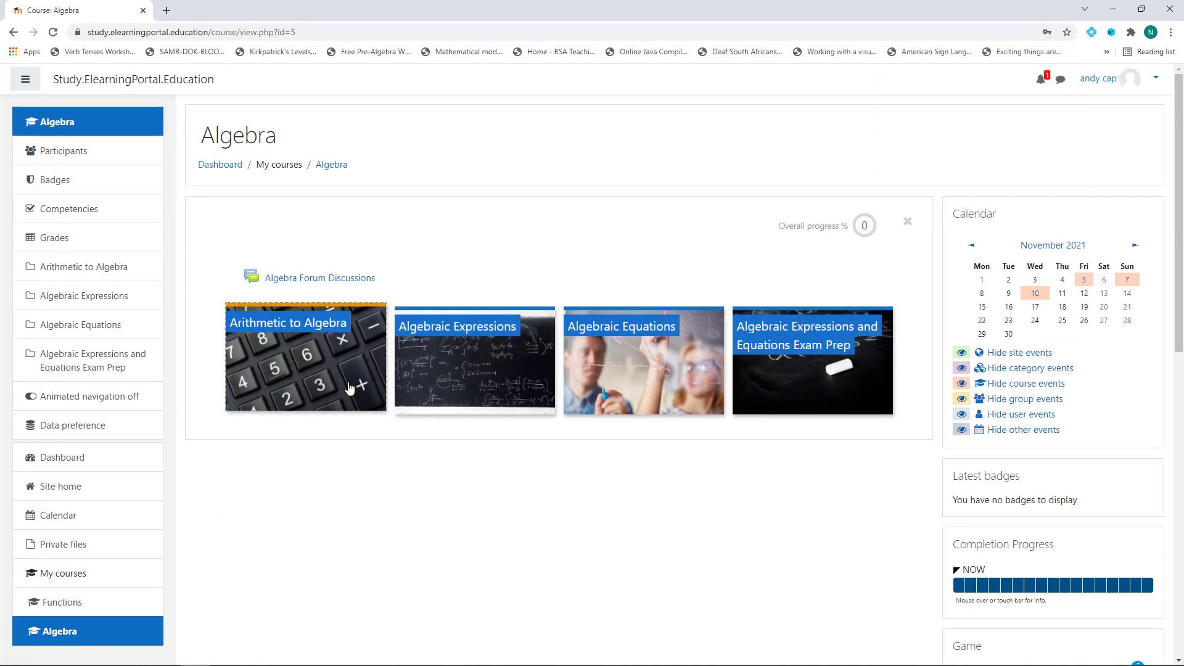
click(314, 371)
click(673, 247)
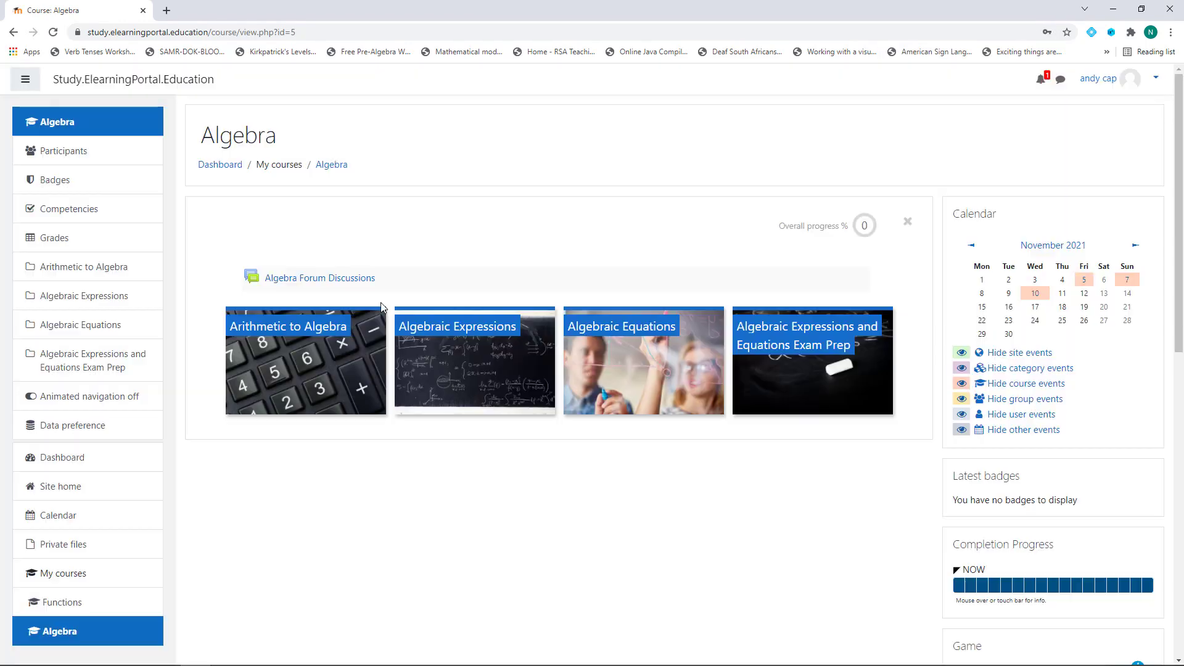
click(322, 371)
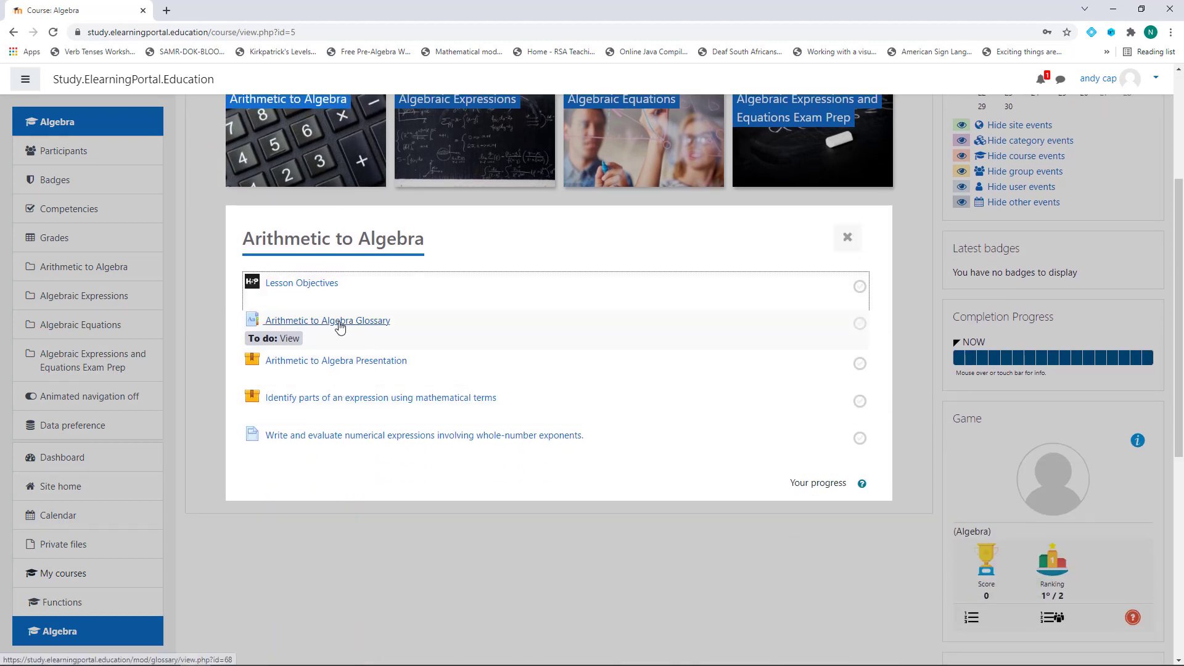
click(340, 325)
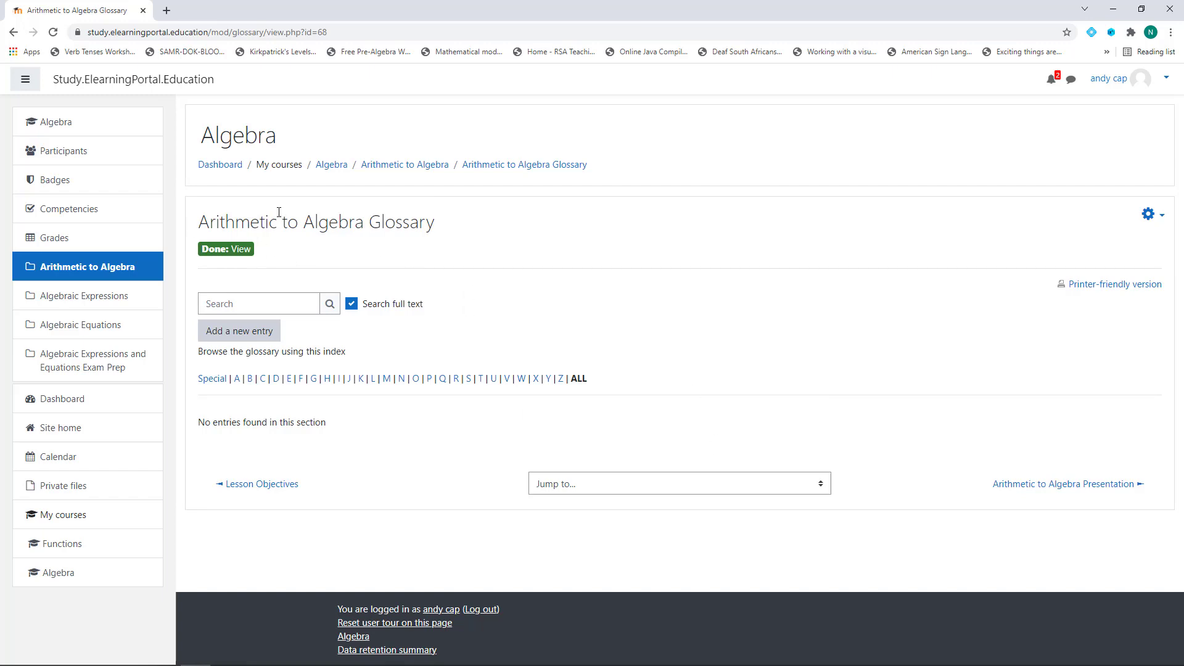
Return to the Algebra course page and open its Badges list.
click(333, 165)
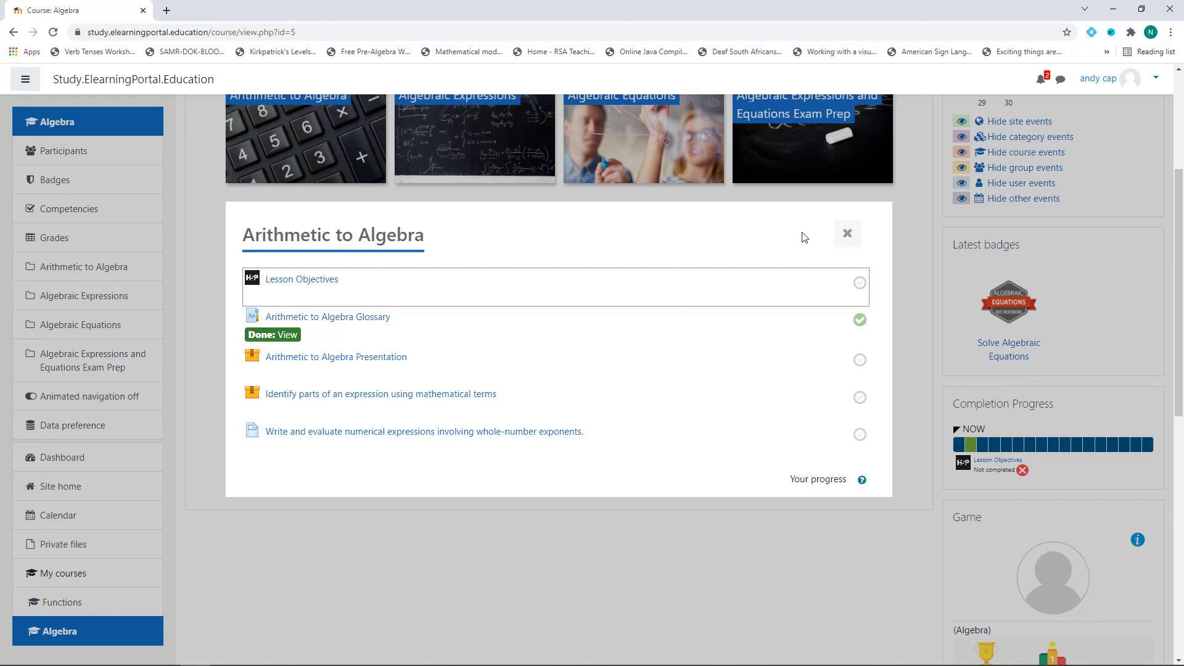
click(56, 179)
click(55, 181)
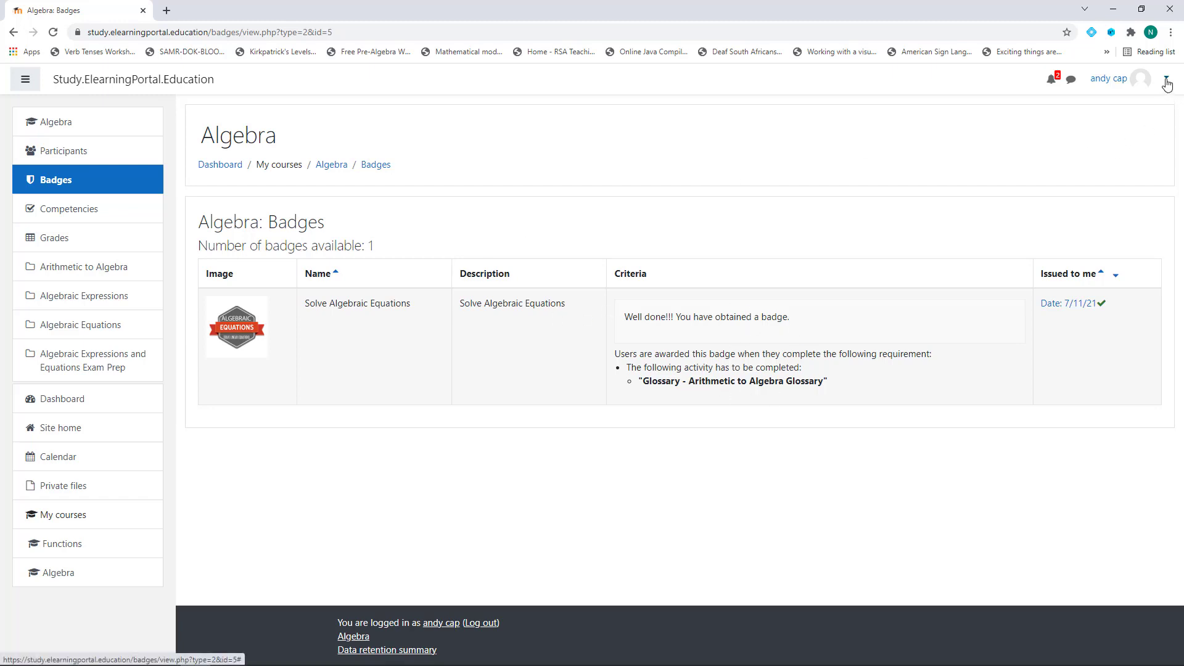
Open the 'Congratulations! You just earned a badge!' notification in full.
click(1053, 80)
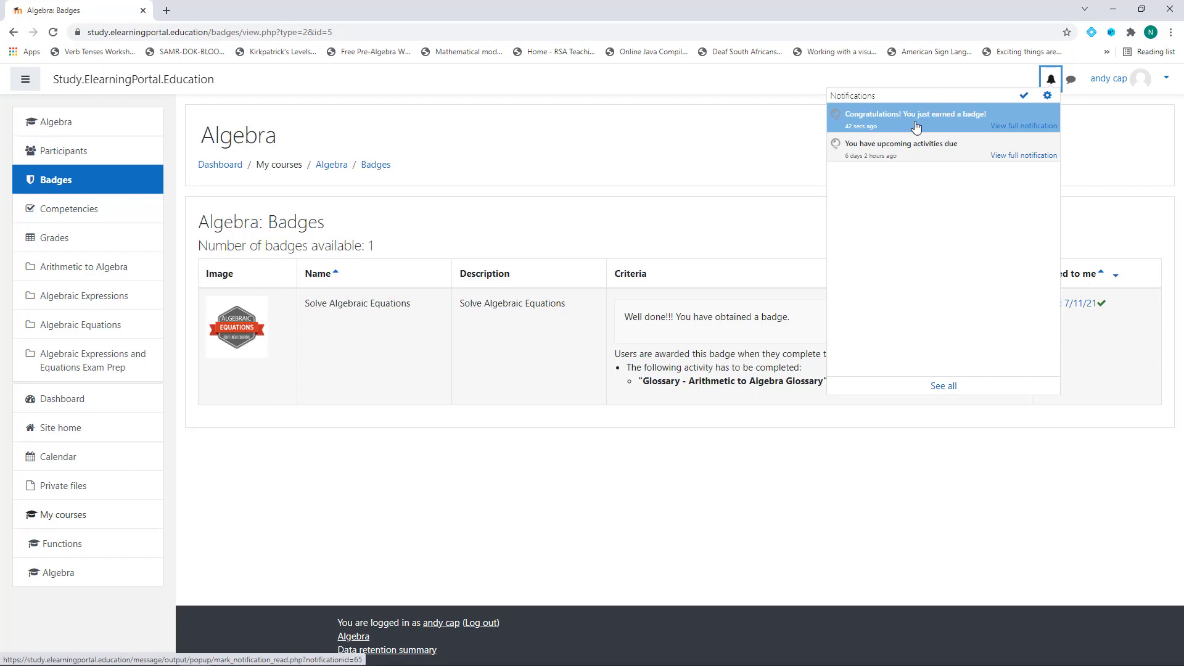
click(949, 123)
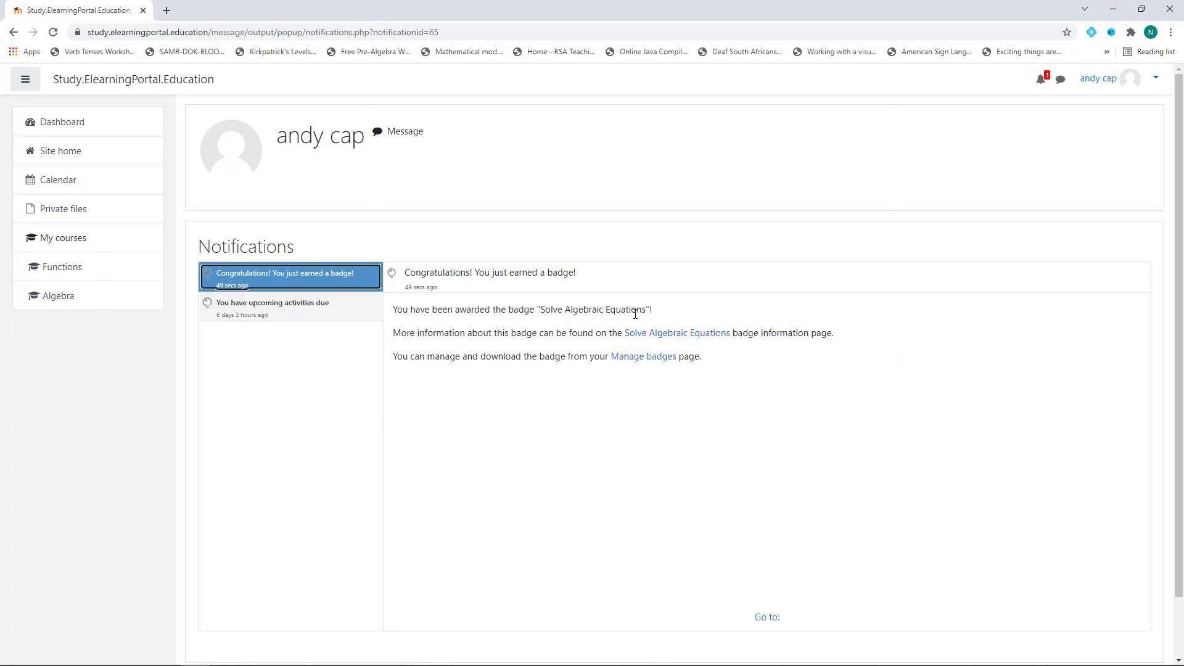
Open the Solve Algebraic Equations badge details and download its PNG image.
click(686, 338)
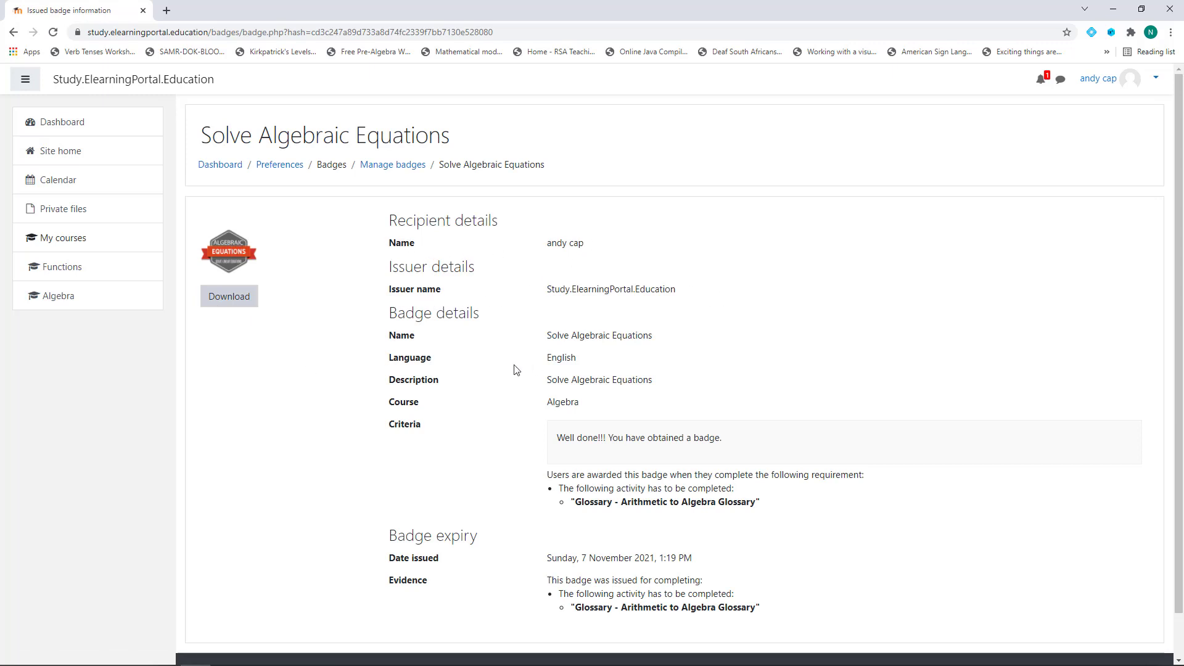
scroll(505, 364, down, 1)
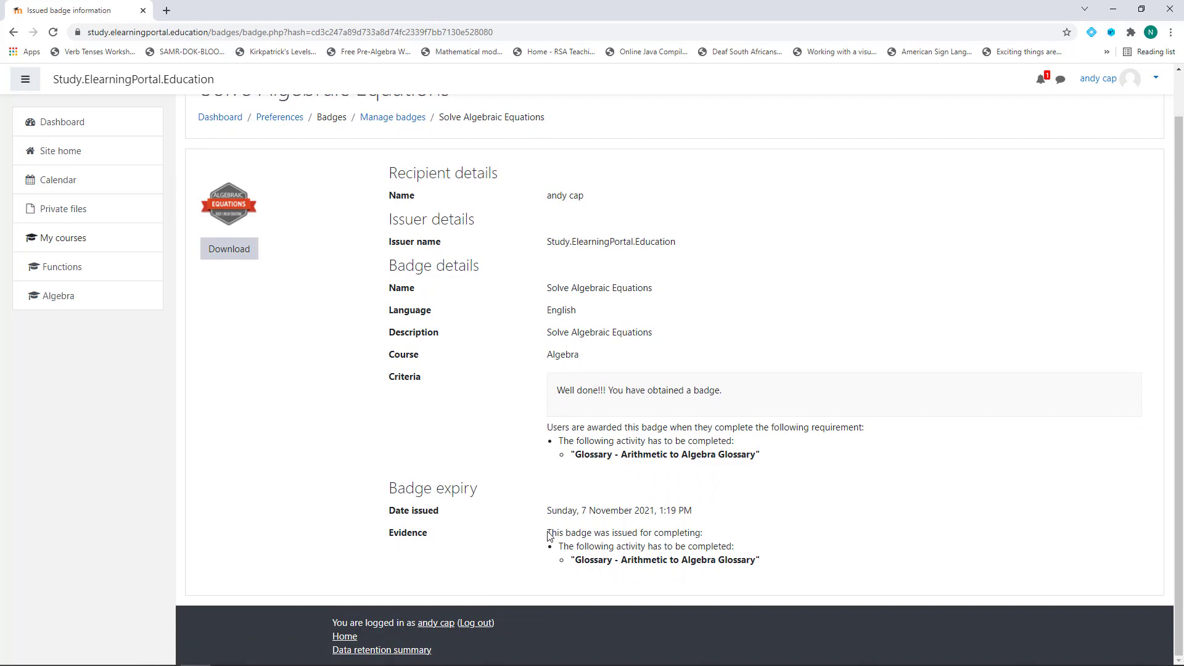
click(229, 252)
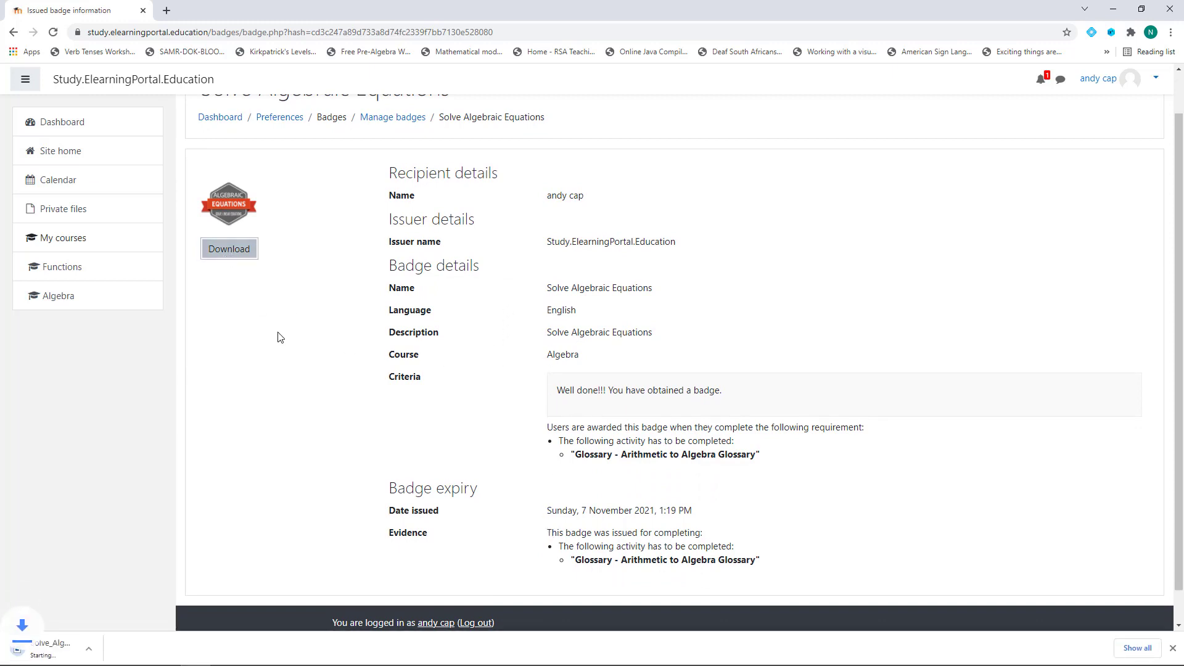
click(71, 658)
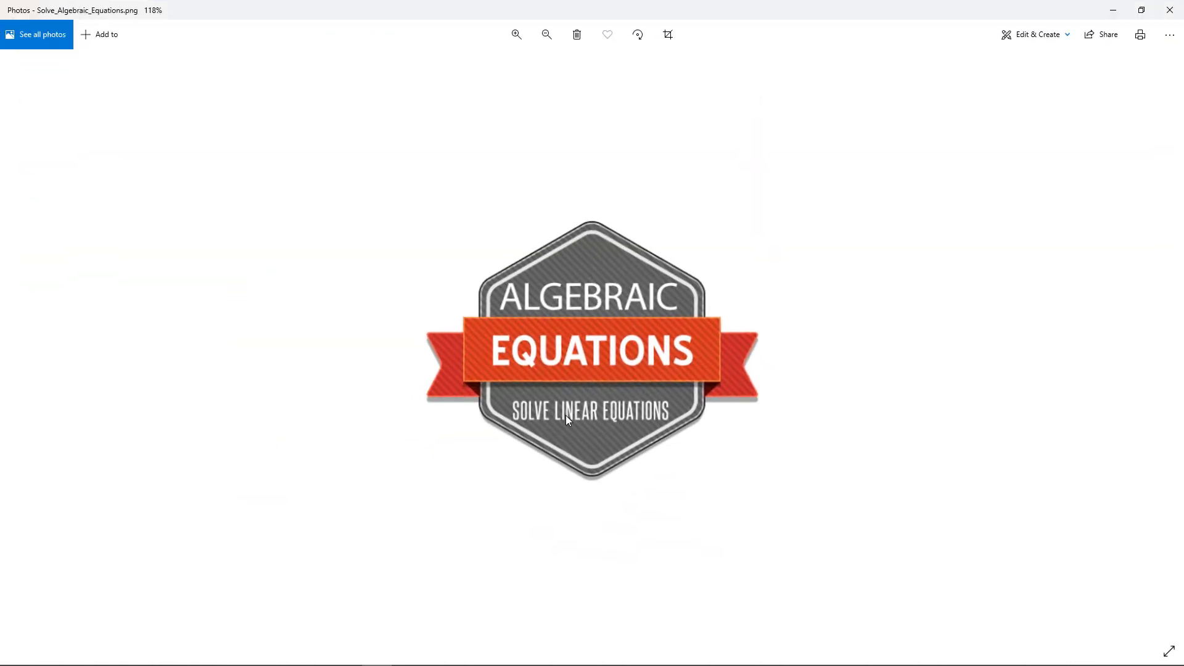
click(1170, 10)
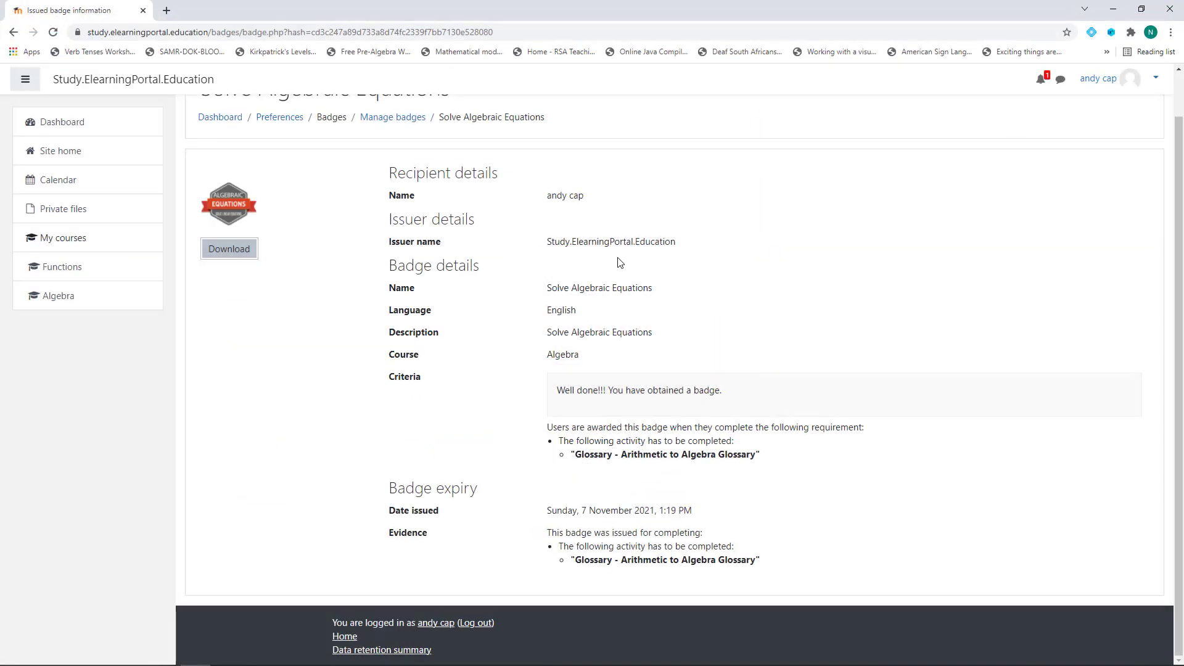
Log the student out and return to the login page.
click(1153, 79)
click(1117, 220)
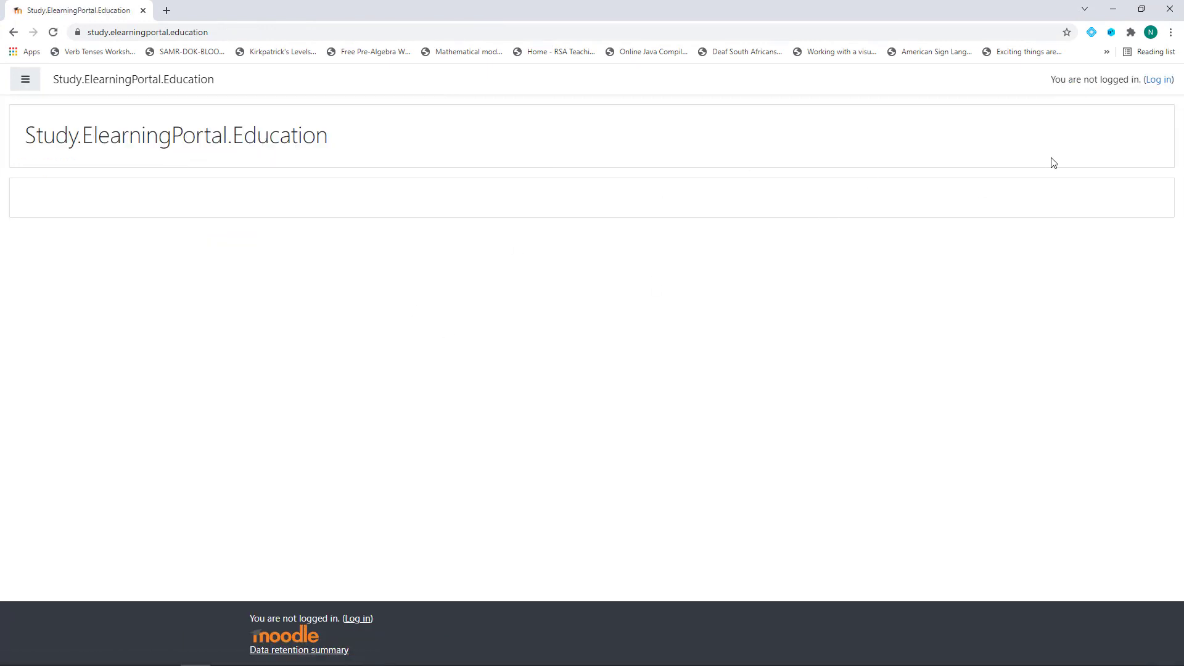
click(1160, 79)
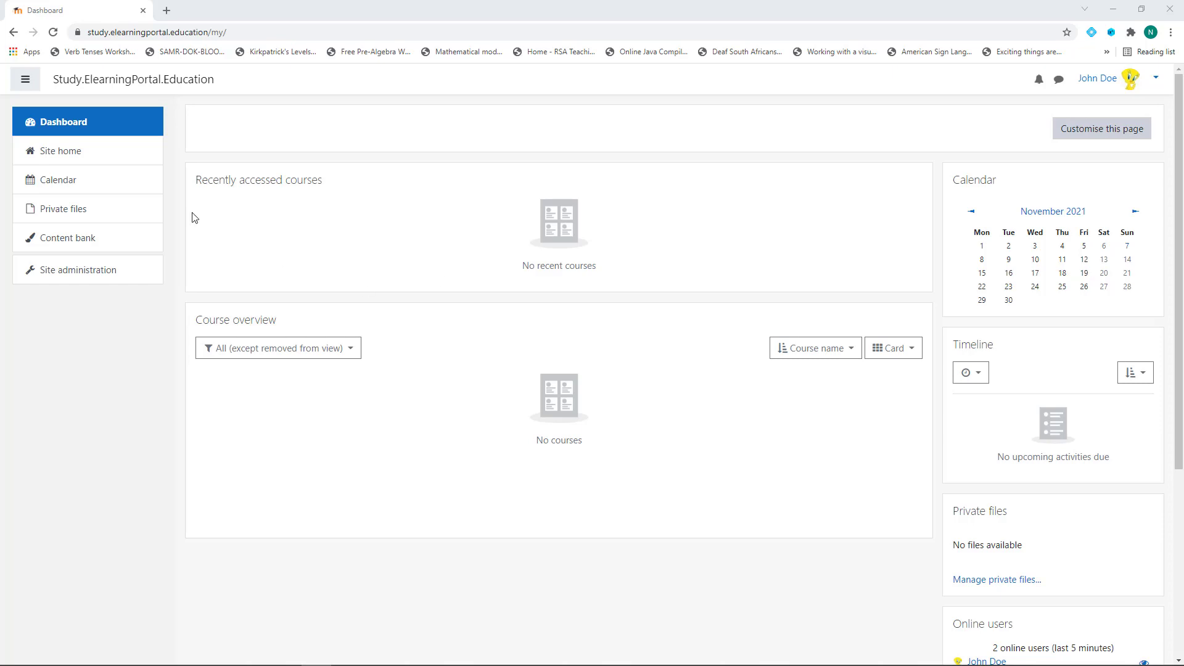
Go from Site home through Mathematics for Homeschooling to the Algebra course.
click(44, 155)
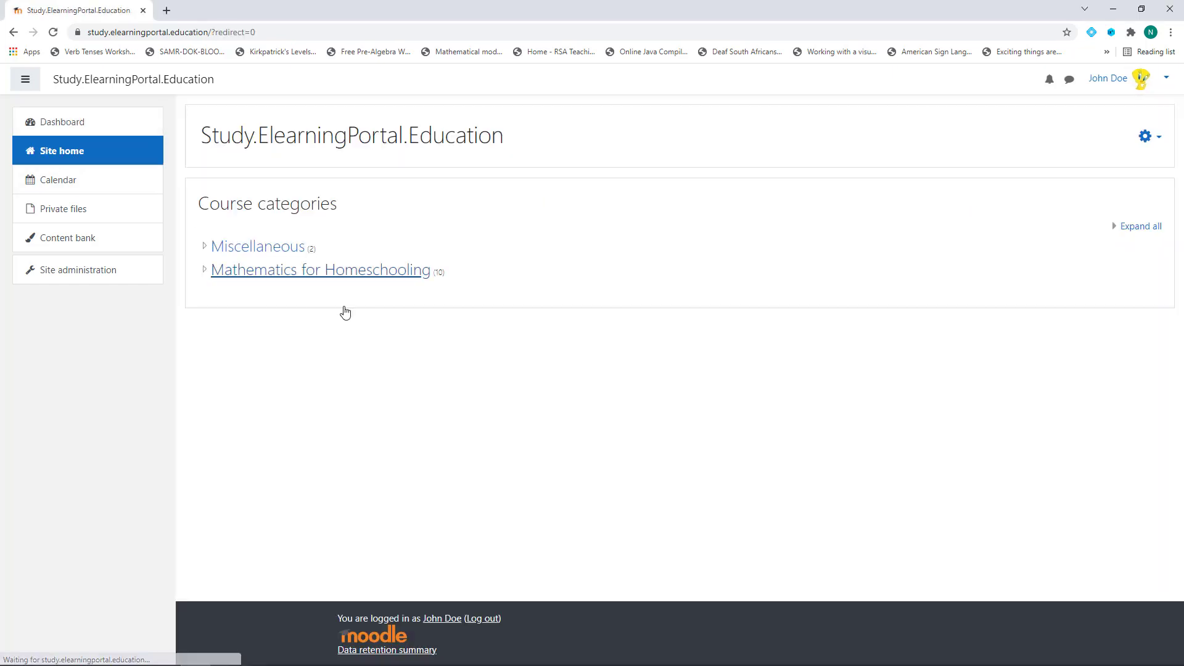
click(306, 273)
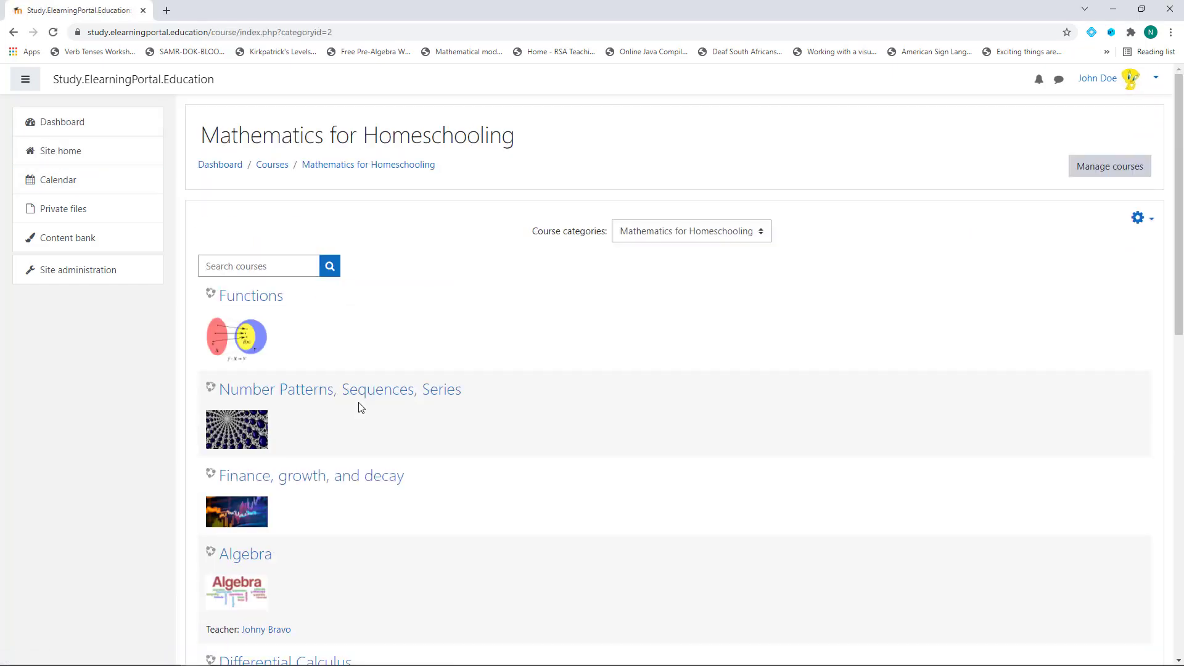
scroll(360, 407, down, 3)
click(239, 370)
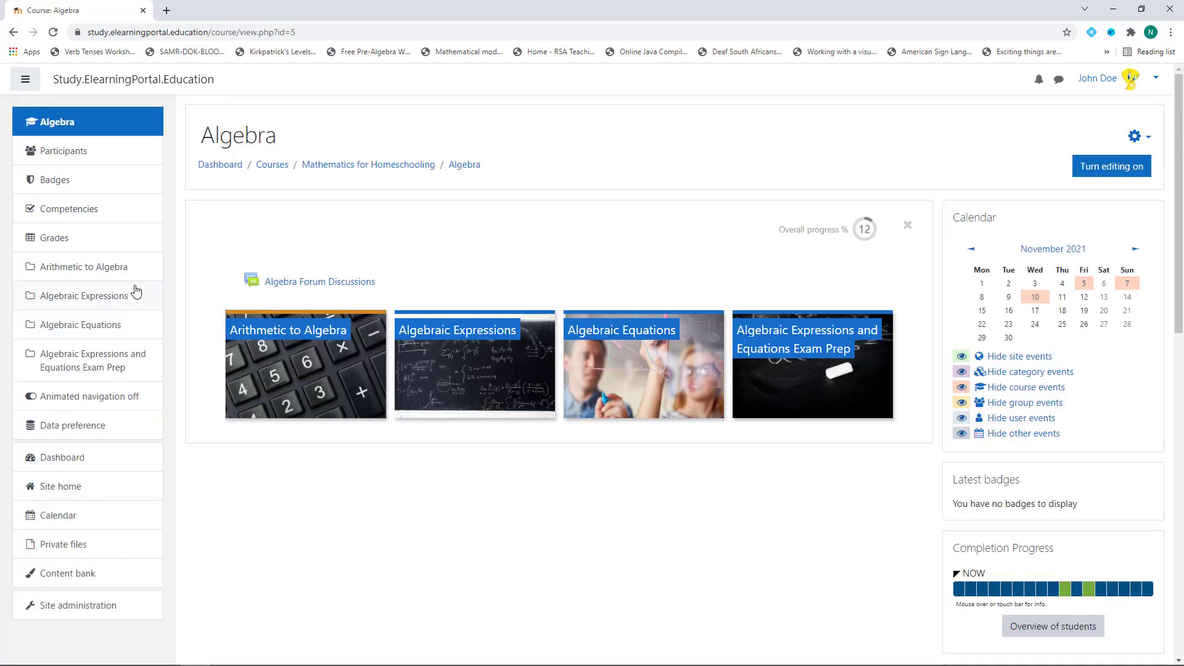
Through Algebra's Manage badges recipients, view the student's issued Solve Algebraic Equations badge.
click(56, 183)
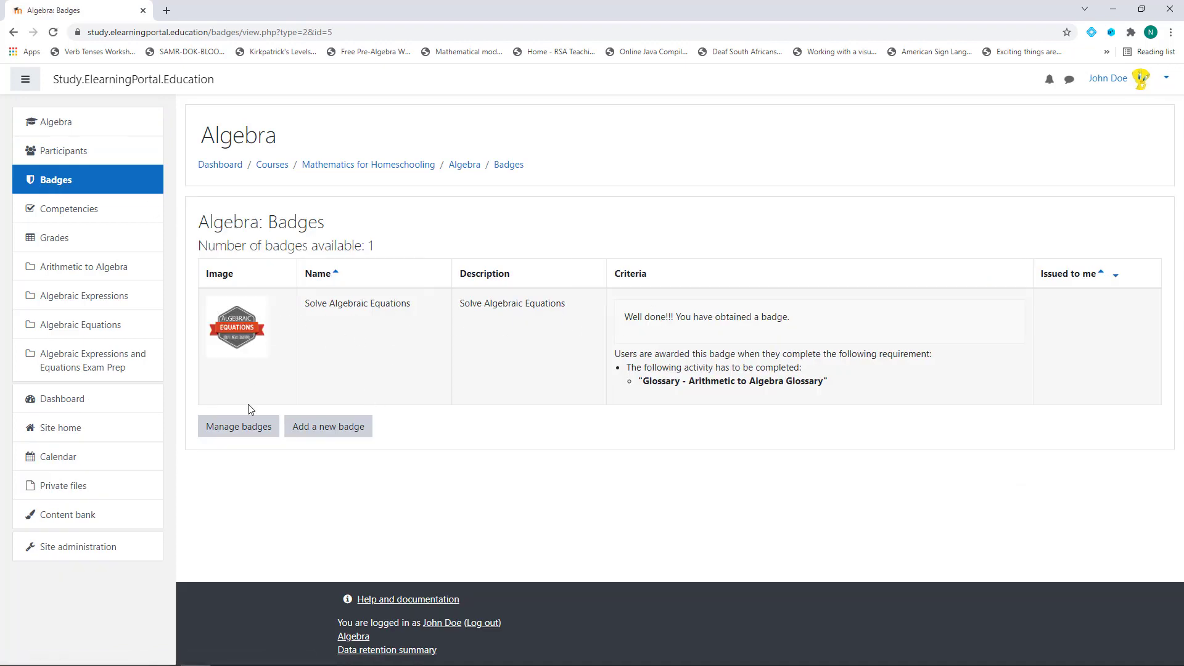
click(235, 434)
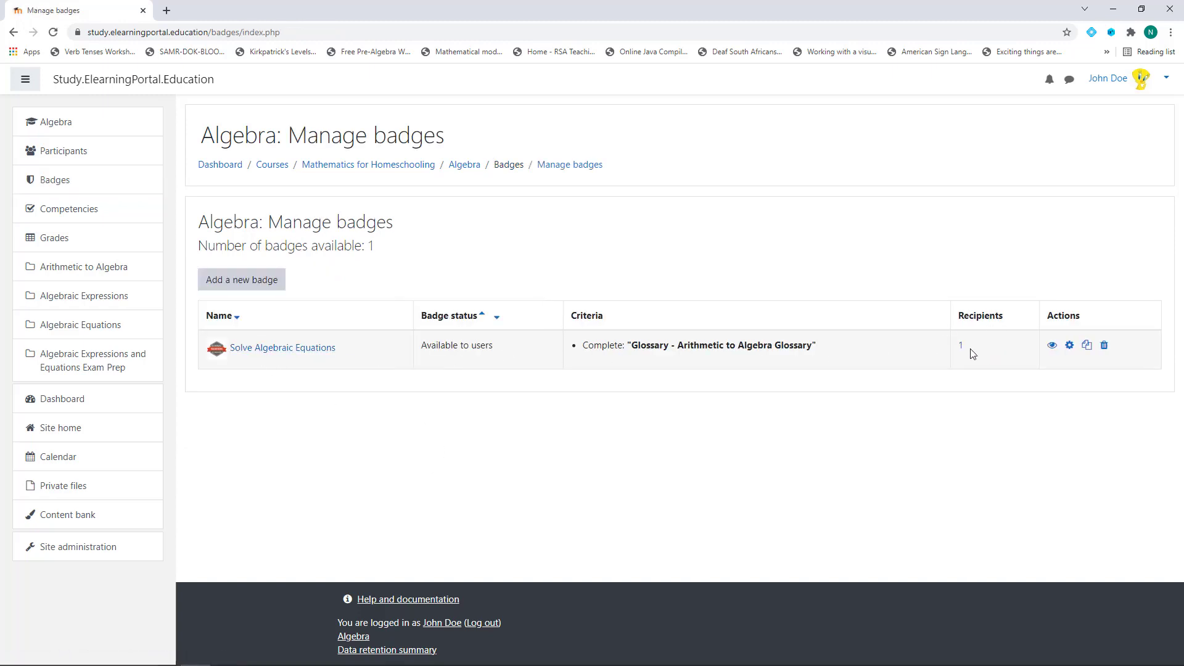
click(963, 353)
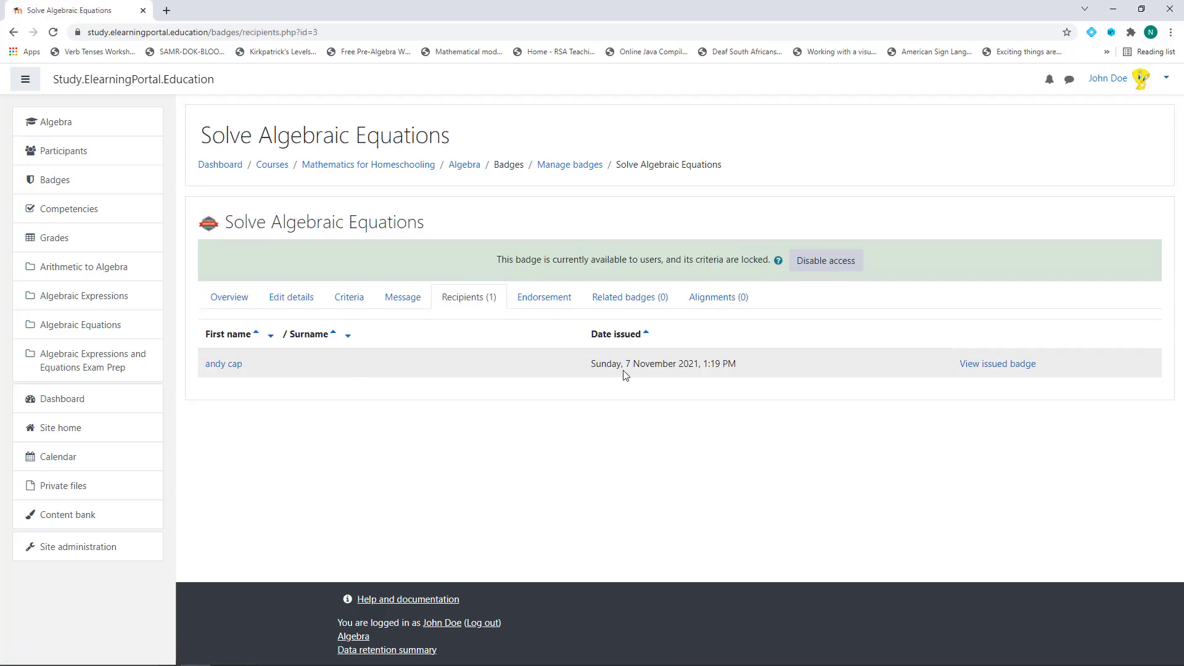
click(1002, 368)
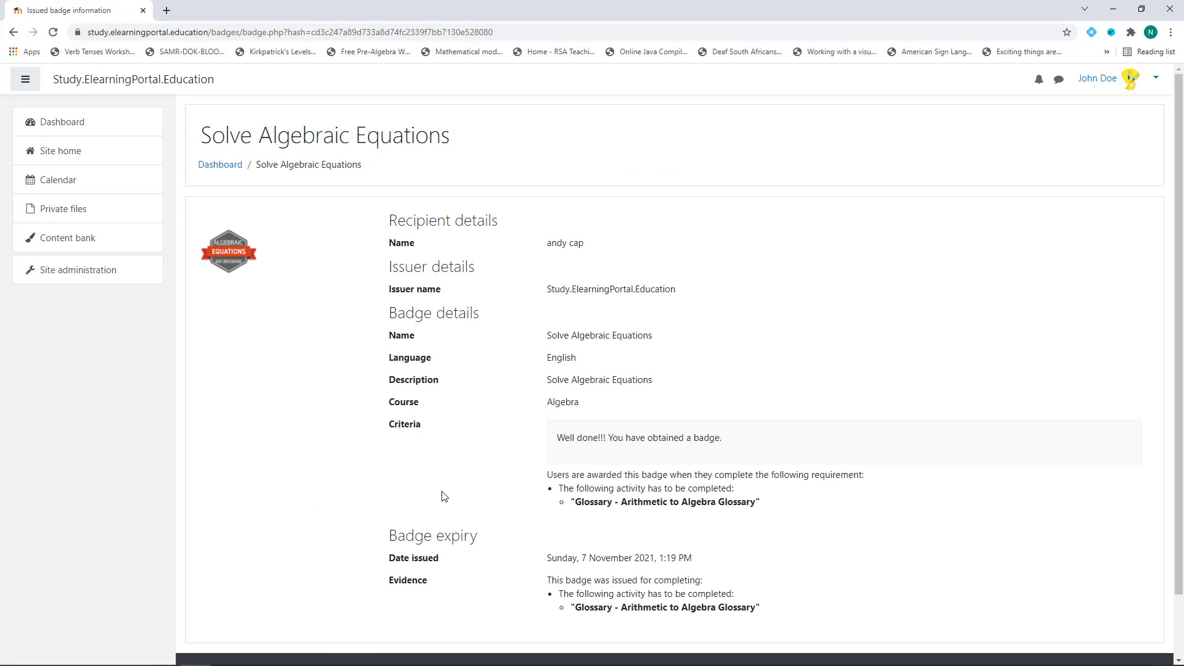
scroll(653, 337, down, 2)
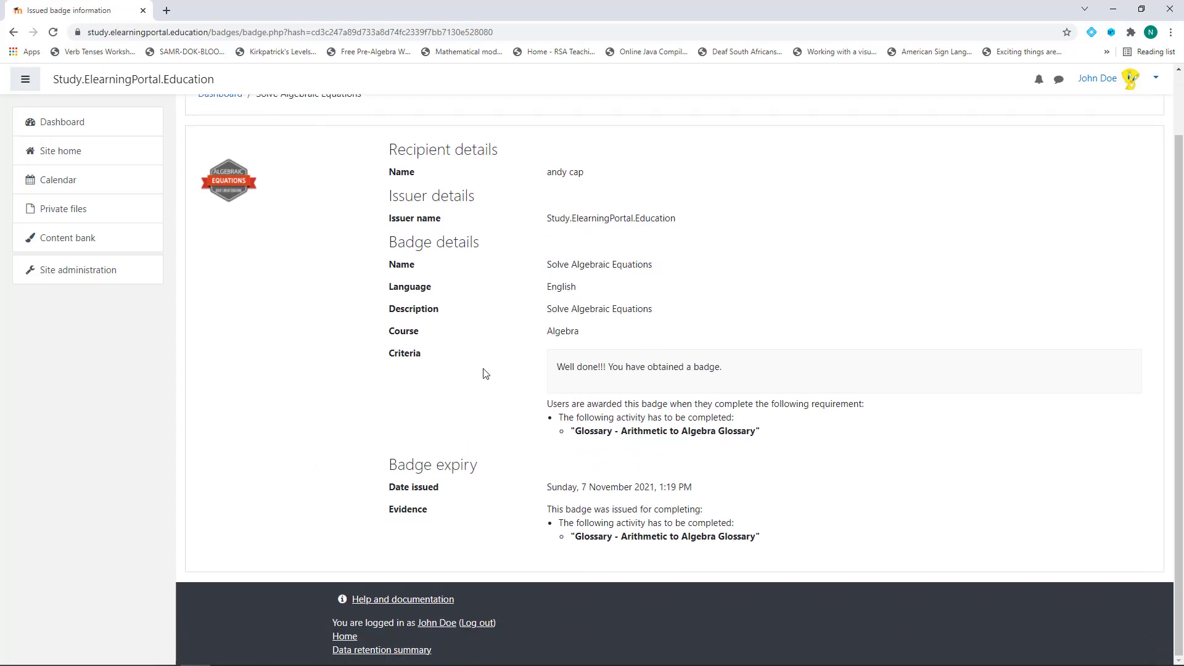
scroll(485, 417, up, 2)
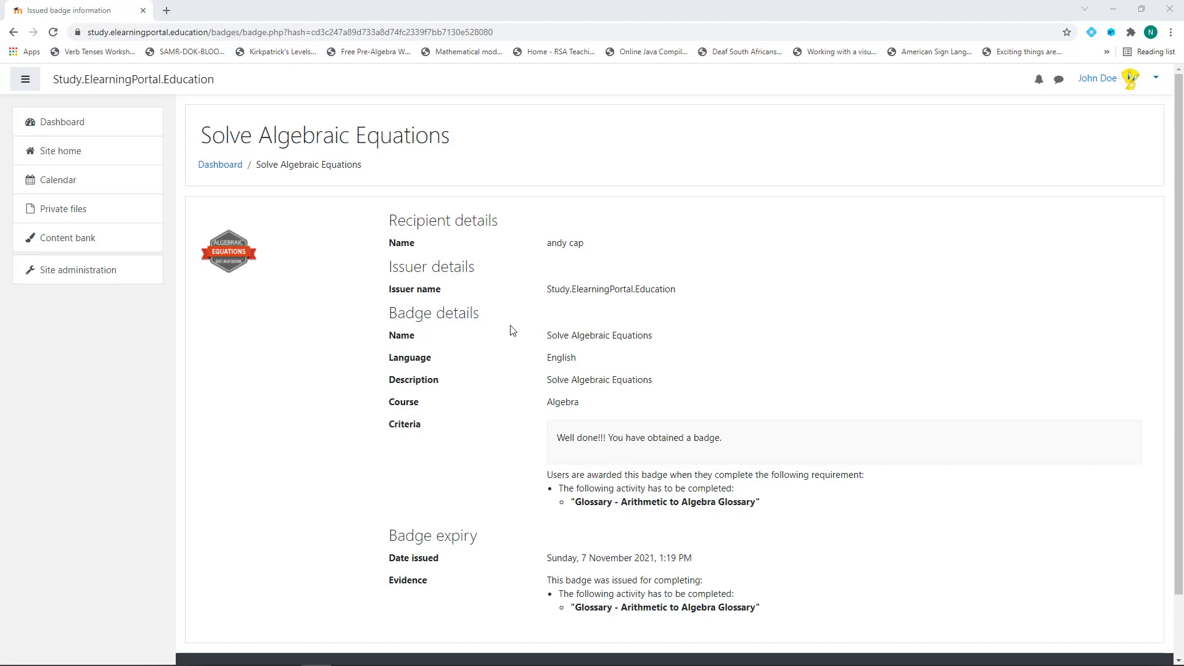
Go to Site administration > Badges > Manage badges and start a new site badge.
click(86, 280)
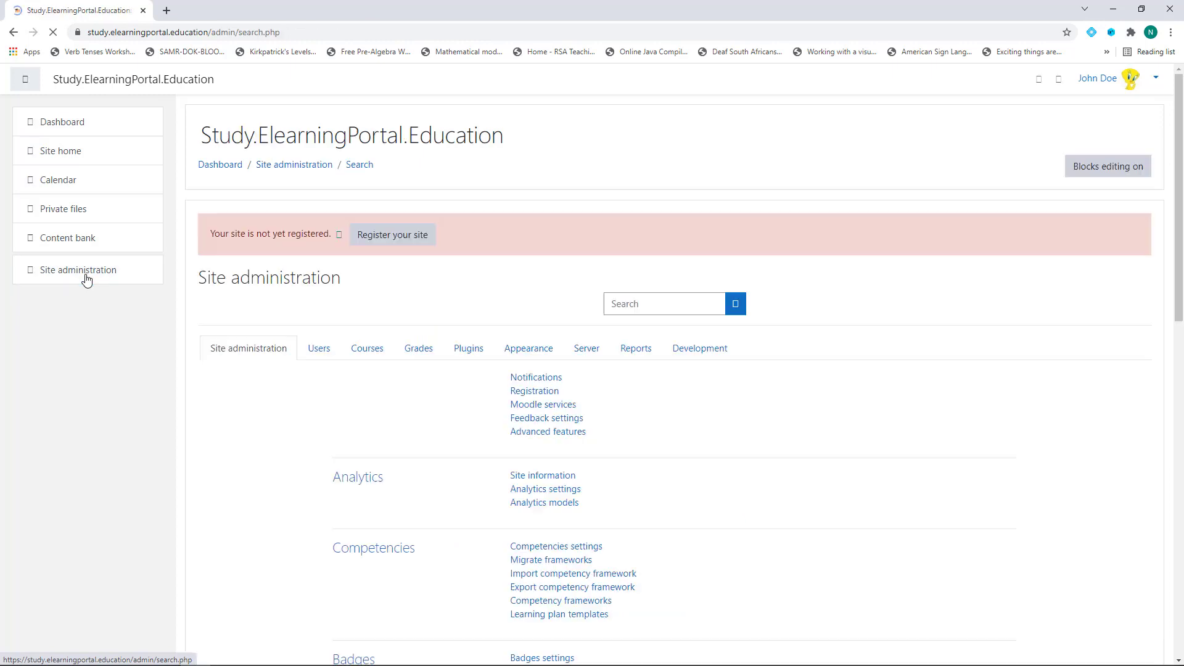
scroll(459, 429, down, 2)
scroll(459, 429, down, 3)
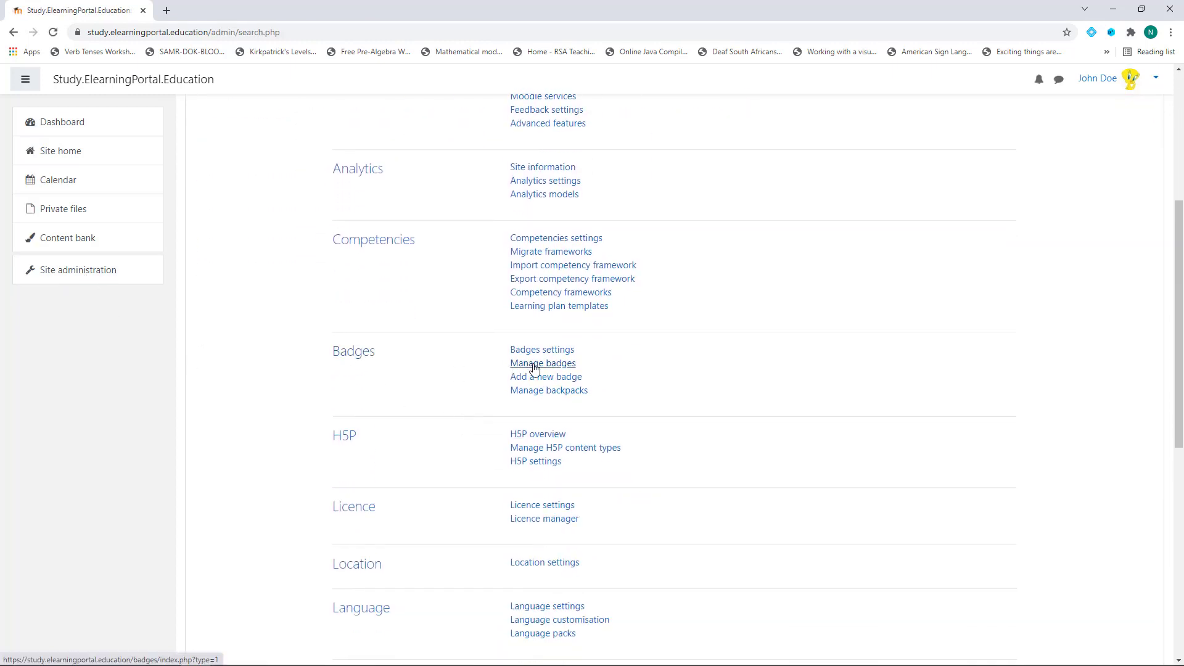
click(535, 369)
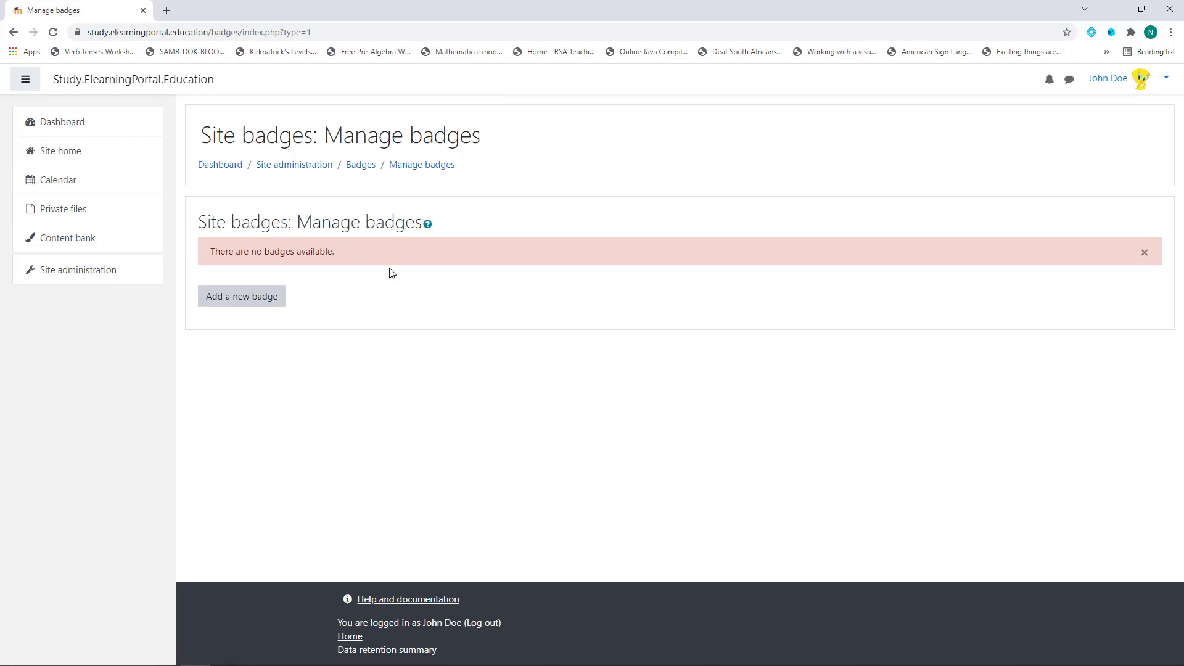
click(240, 301)
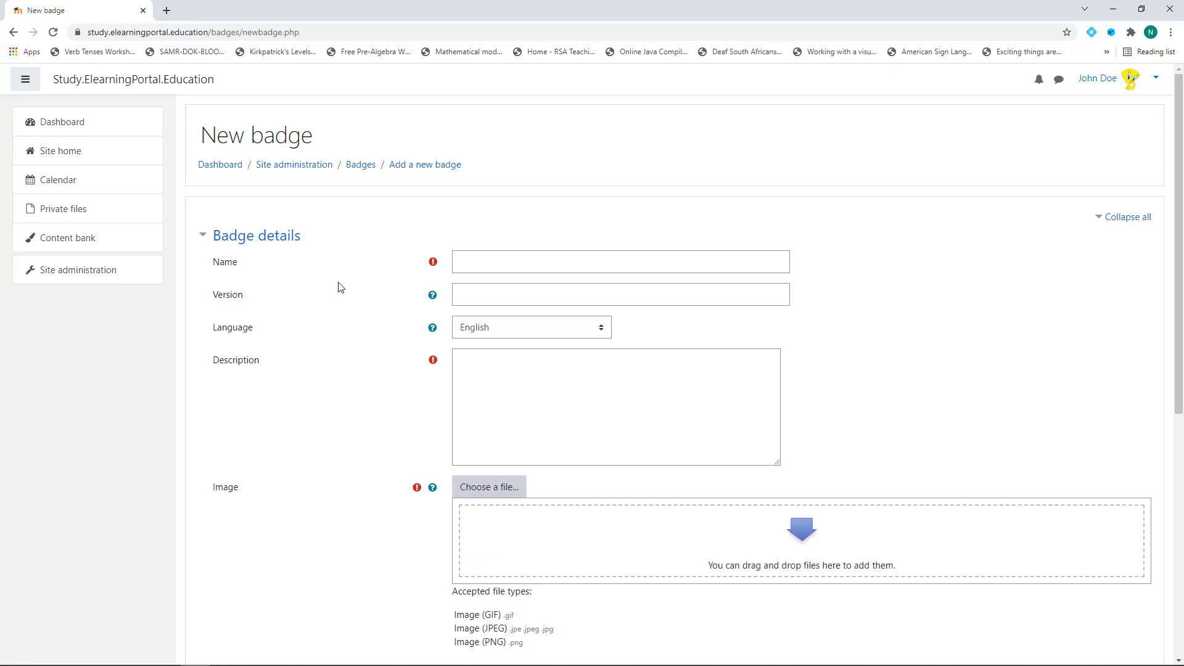
Name the badge Profile Completion and paste that name as its description.
click(503, 261)
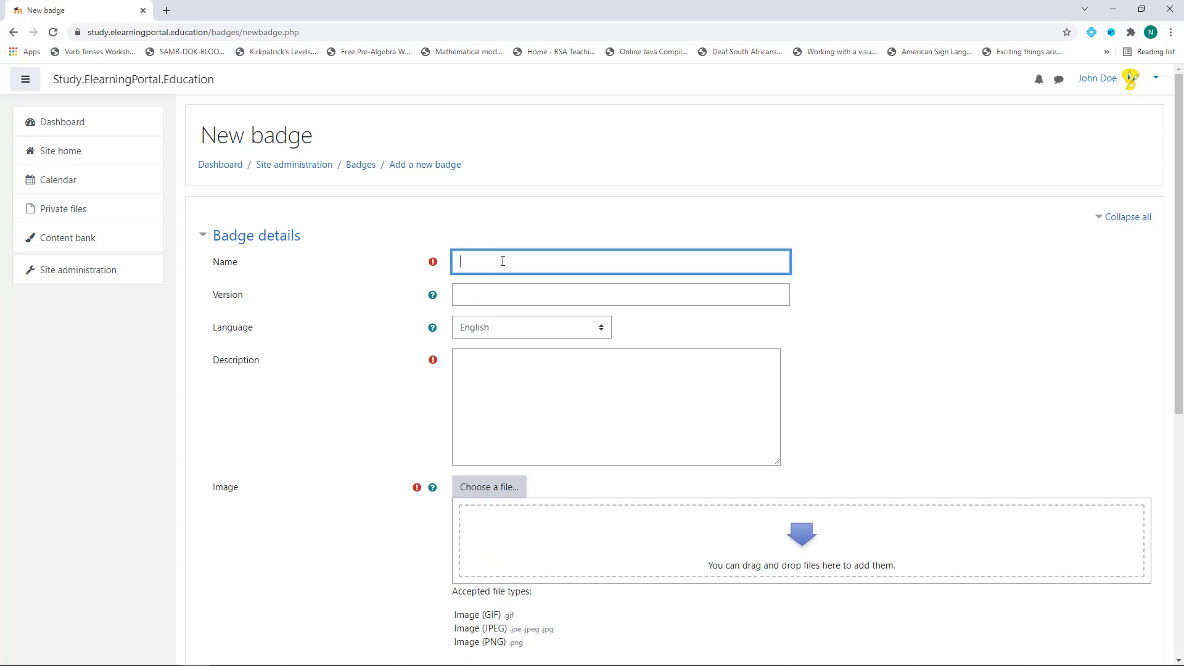
text(Profile)
scroll(357, 312, down, 3)
scroll(479, 212, up, 2)
drag(546, 199, 441, 205)
key(ctrl+c)
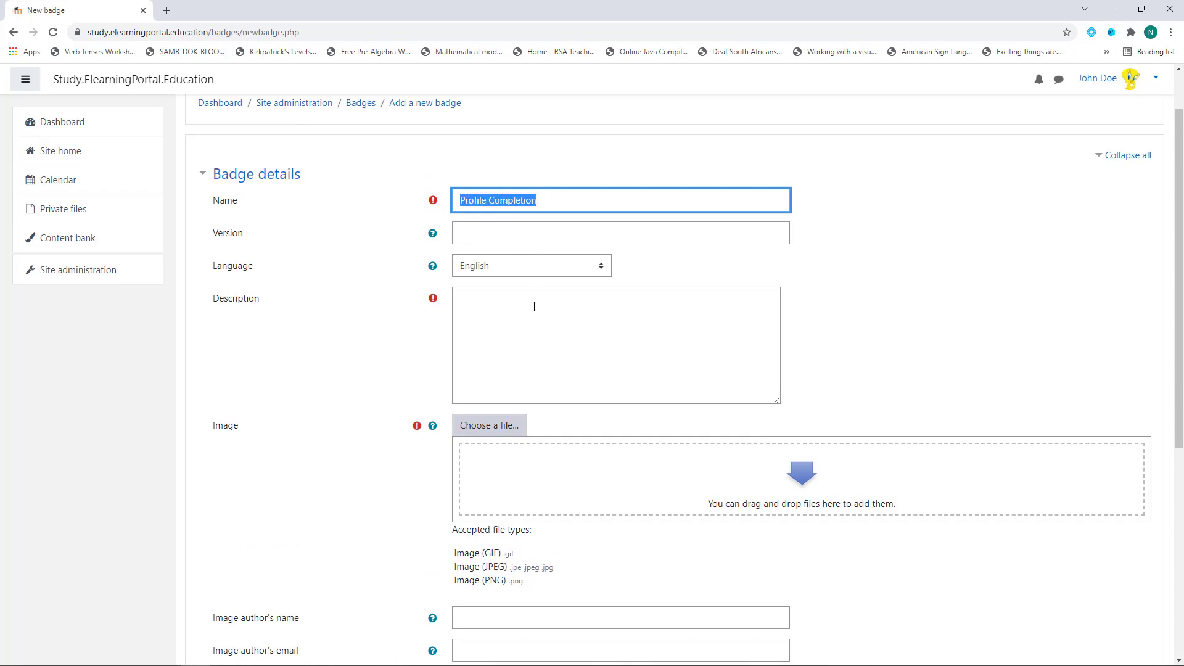
click(520, 313)
key(ctrl+v)
scroll(336, 327, down, 2)
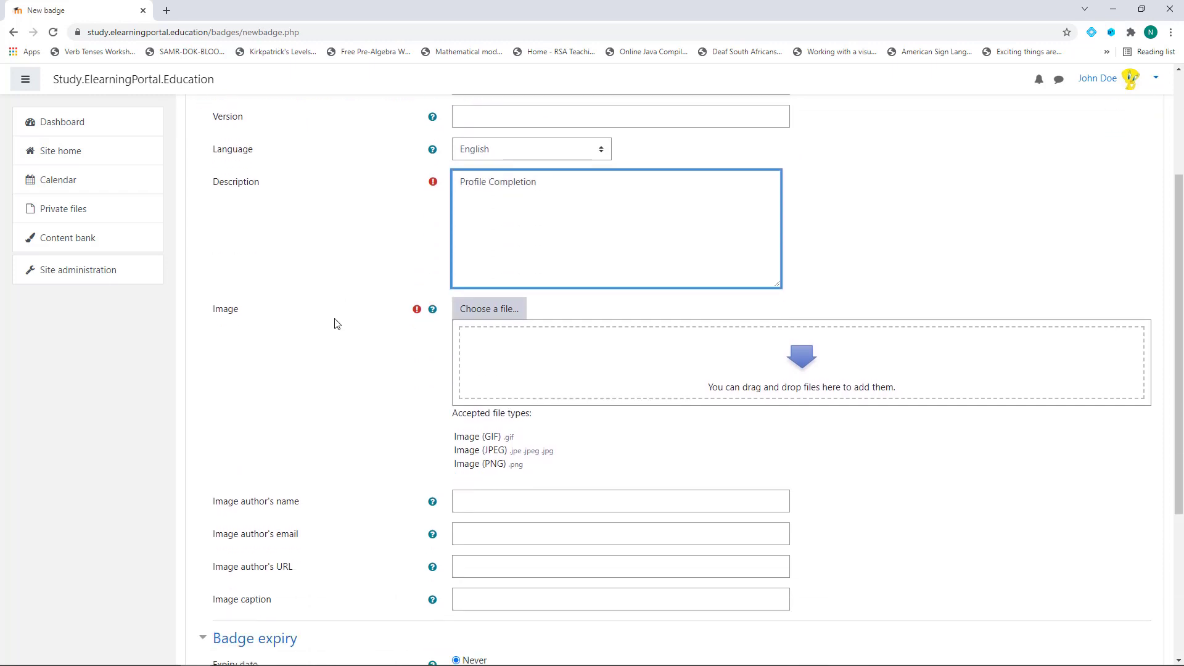
Upload Profile-Completion_Badges.png as the badge image.
click(490, 308)
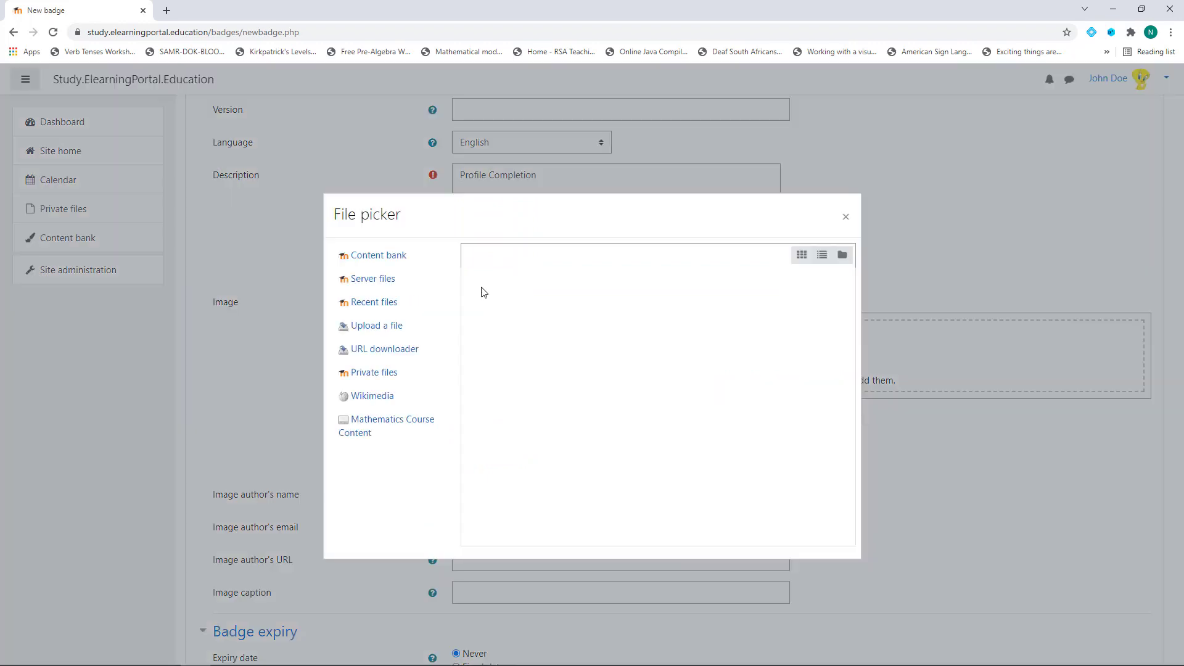
click(518, 321)
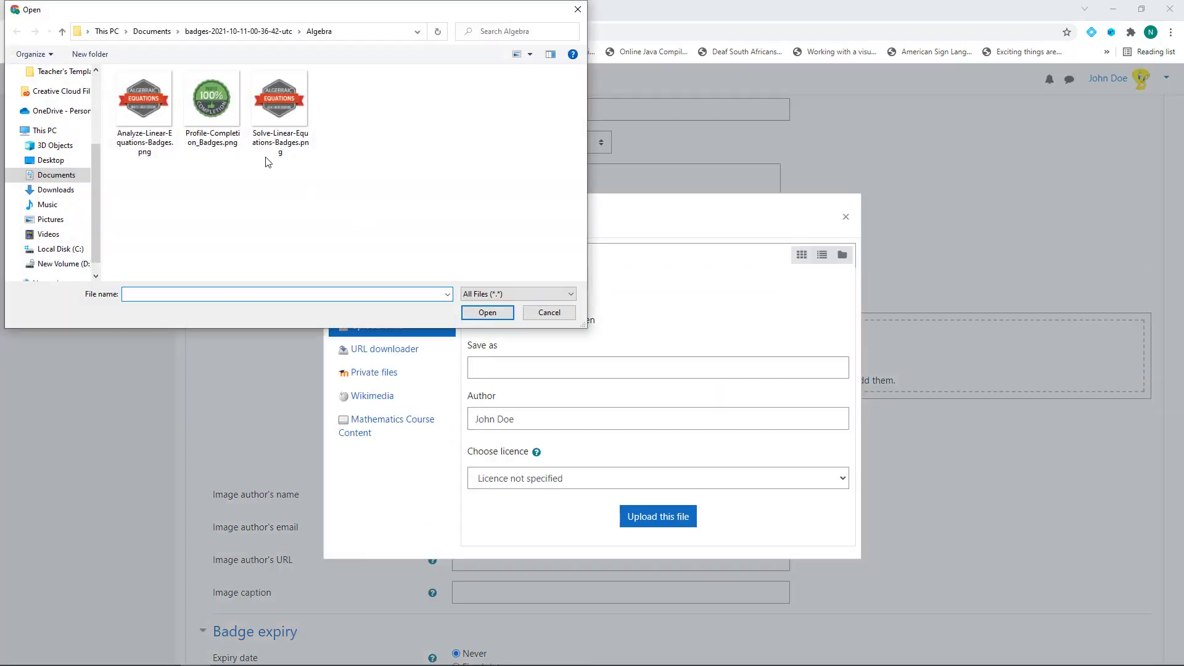
click(215, 108)
click(487, 313)
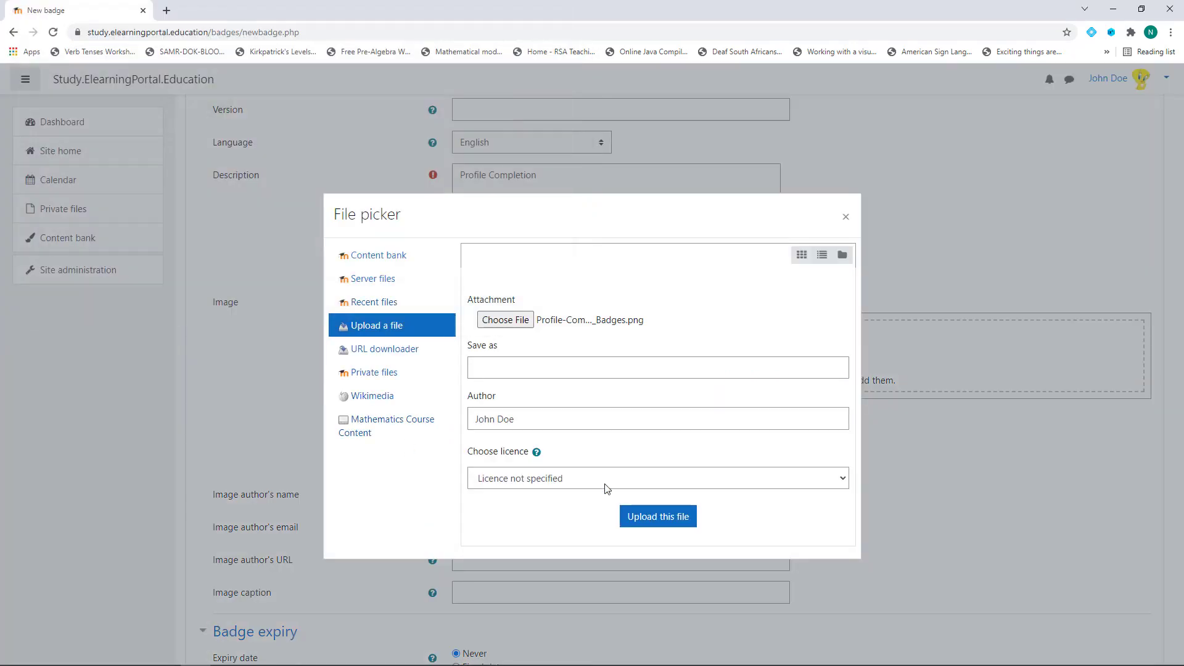
click(658, 516)
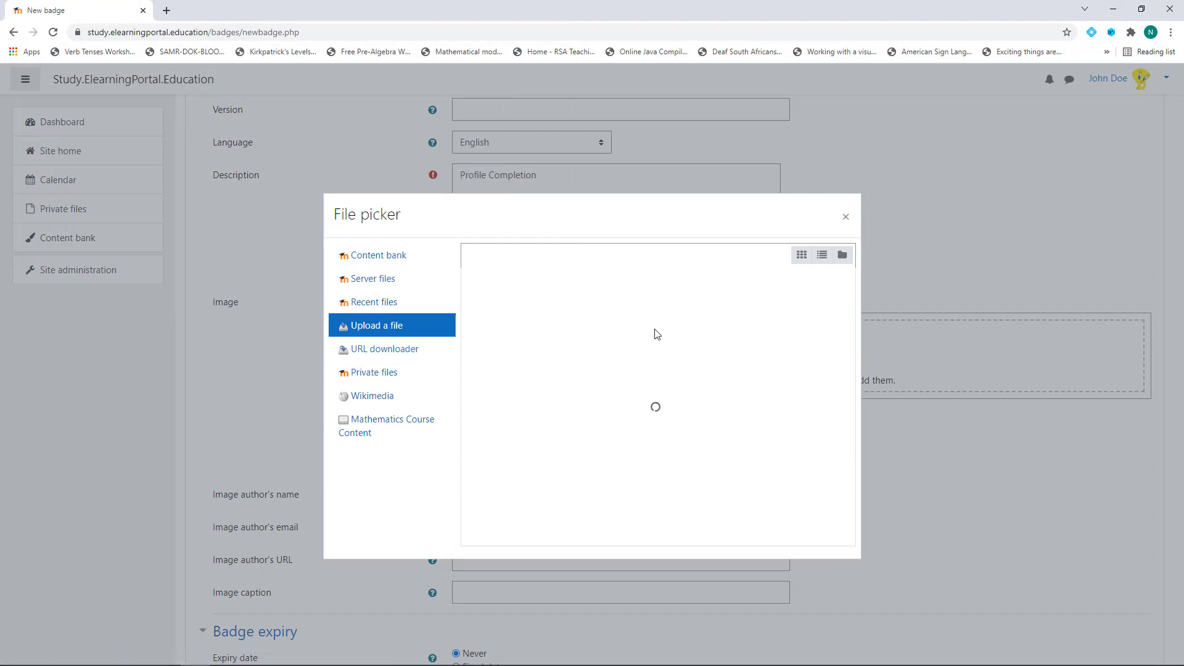
scroll(432, 352, down, 3)
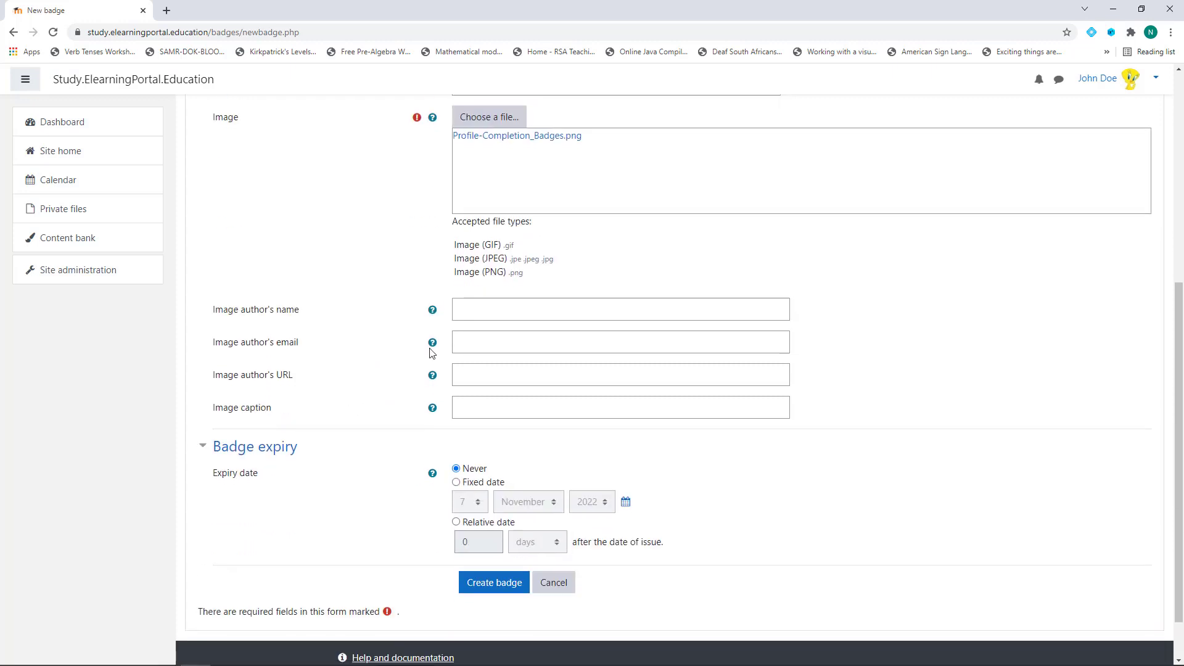
scroll(399, 384, down, 1)
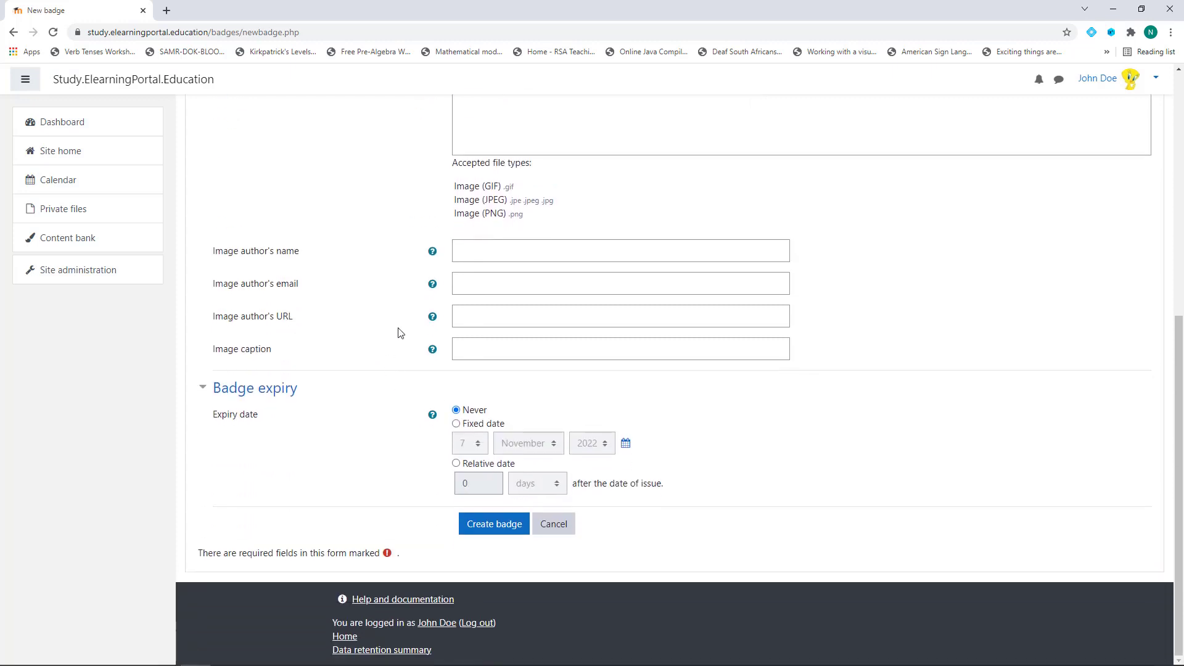
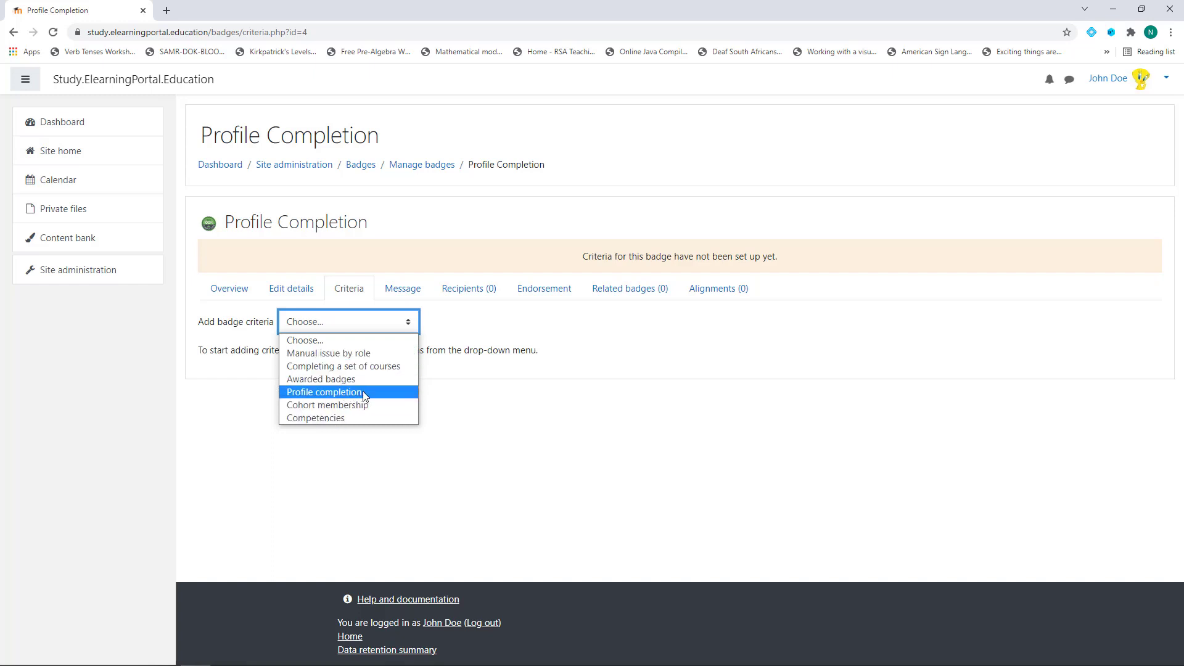
Add a Profile completion criterion requiring User picture, described 'Well done. Your profile is complete!!!', and save it.
click(363, 391)
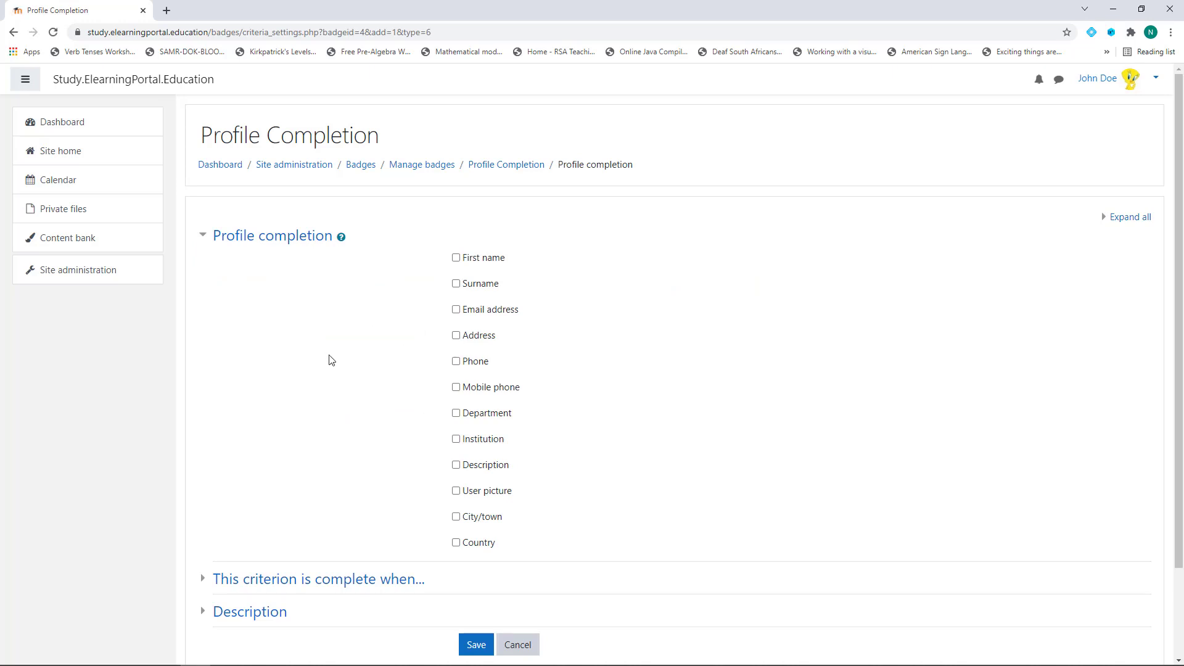
click(456, 492)
scroll(303, 358, down, 3)
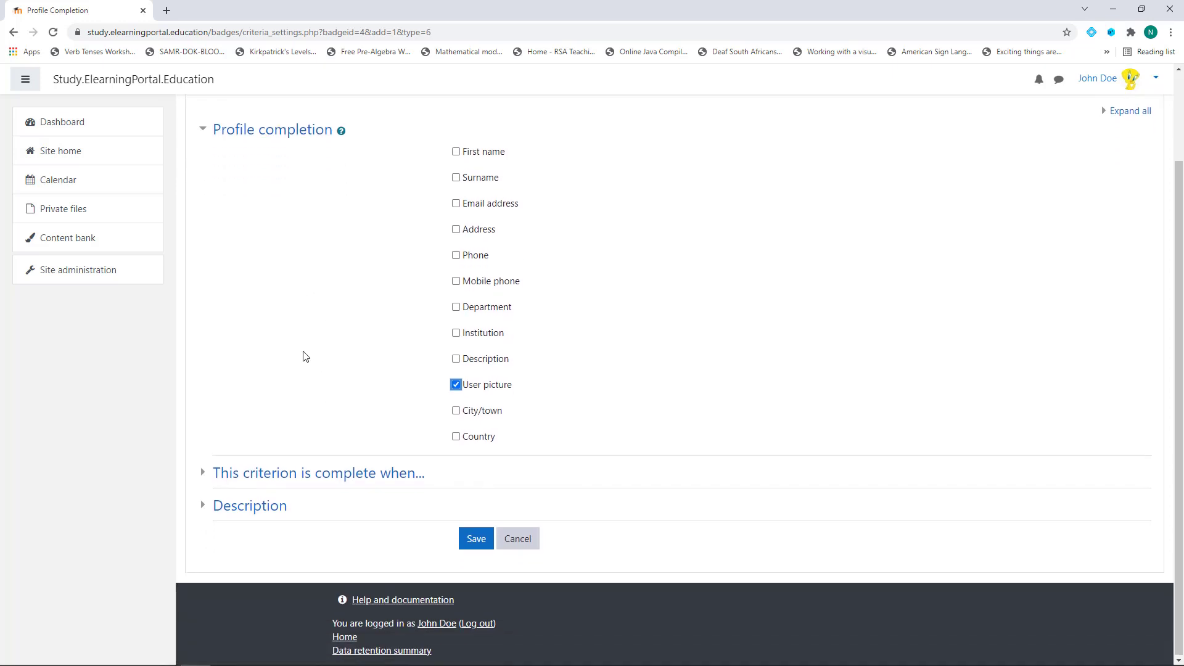
click(204, 475)
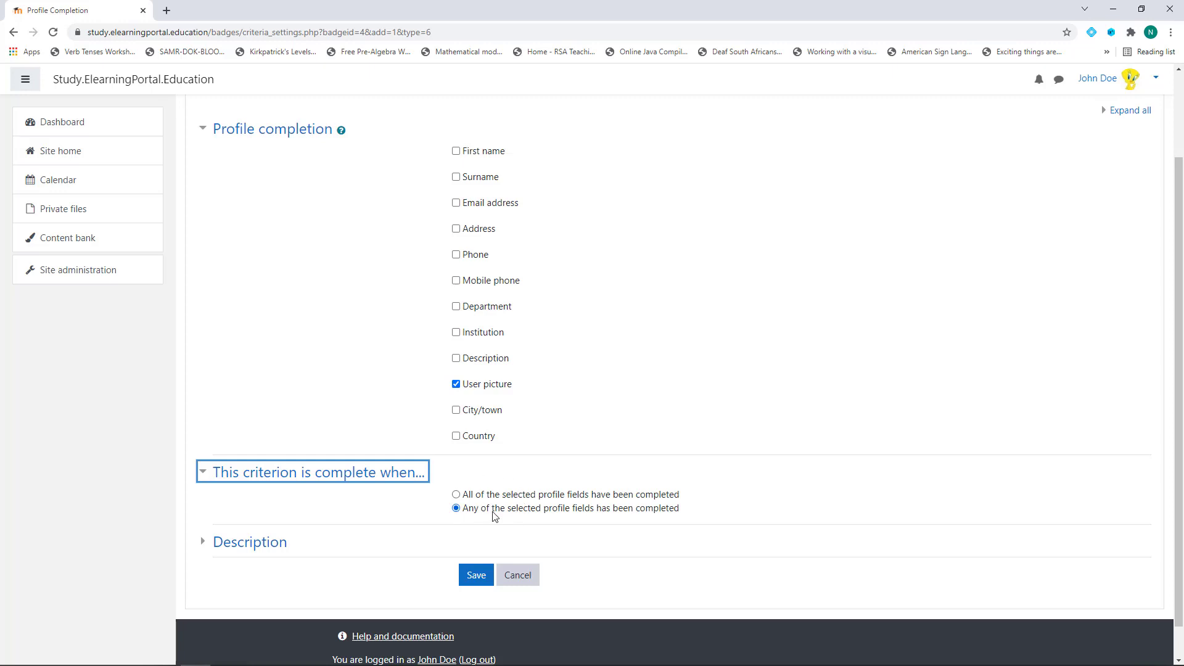
click(210, 546)
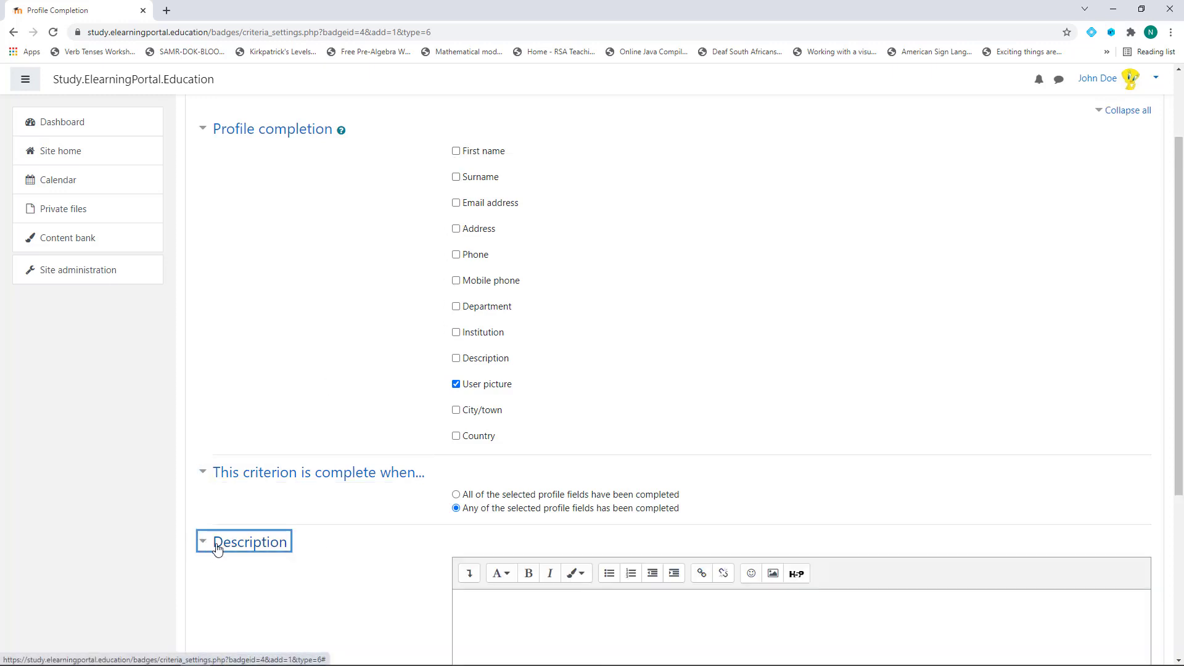
scroll(466, 469, down, 4)
click(499, 383)
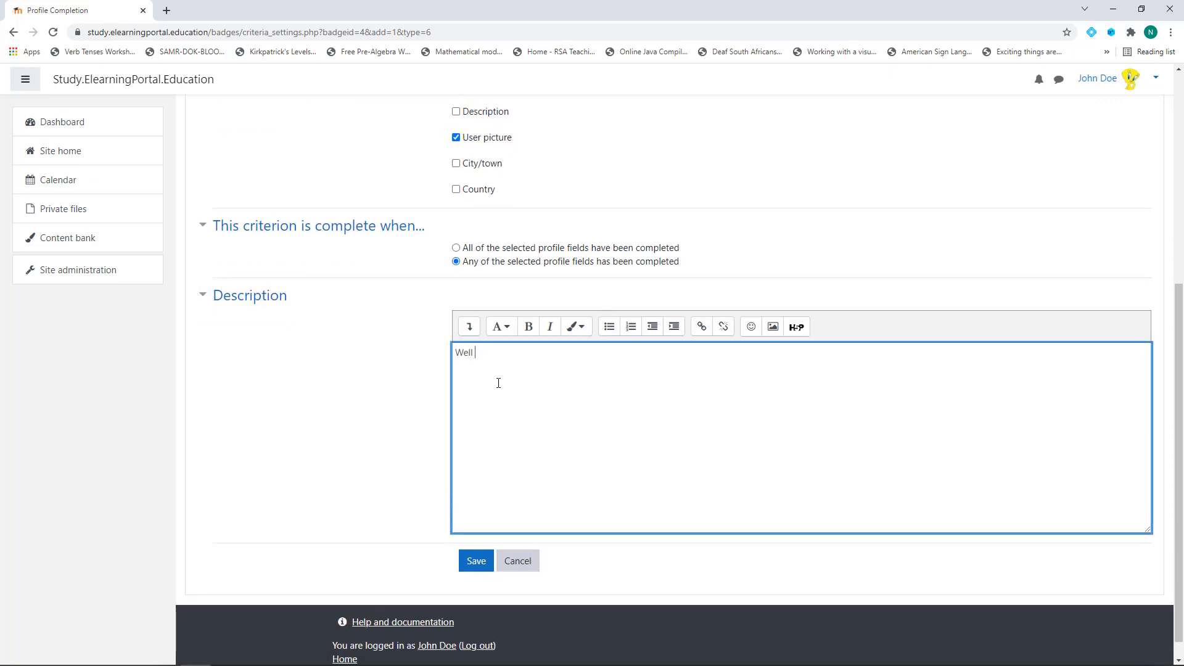
text(Well done.  Your profile is complete!!!)
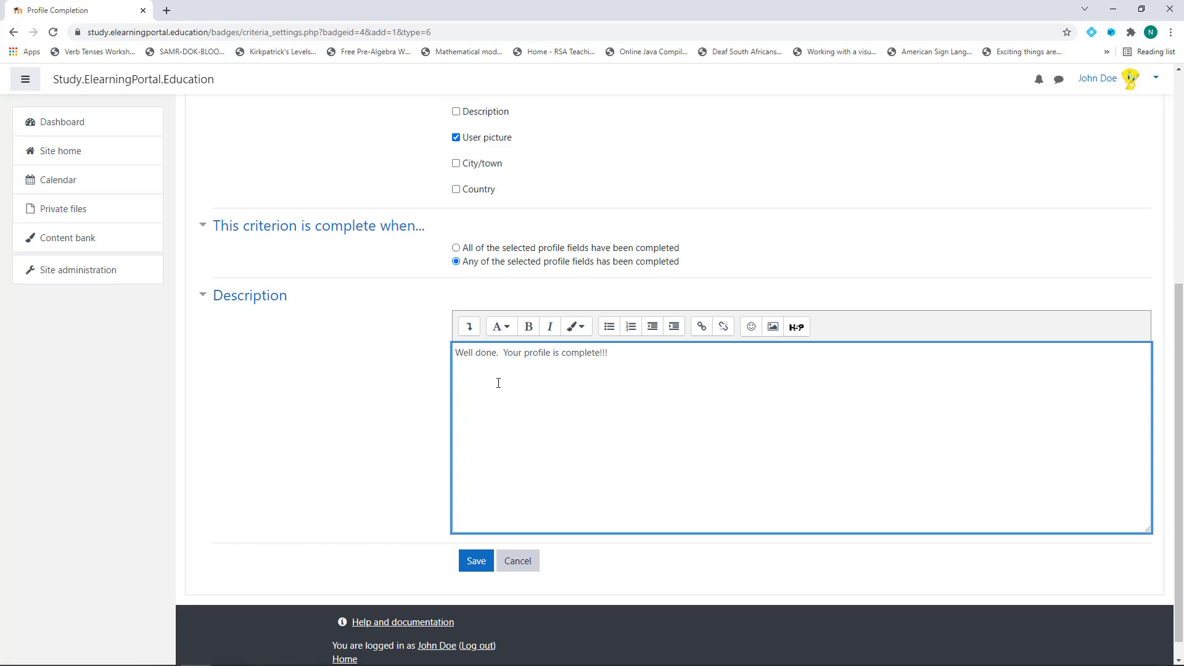
click(476, 561)
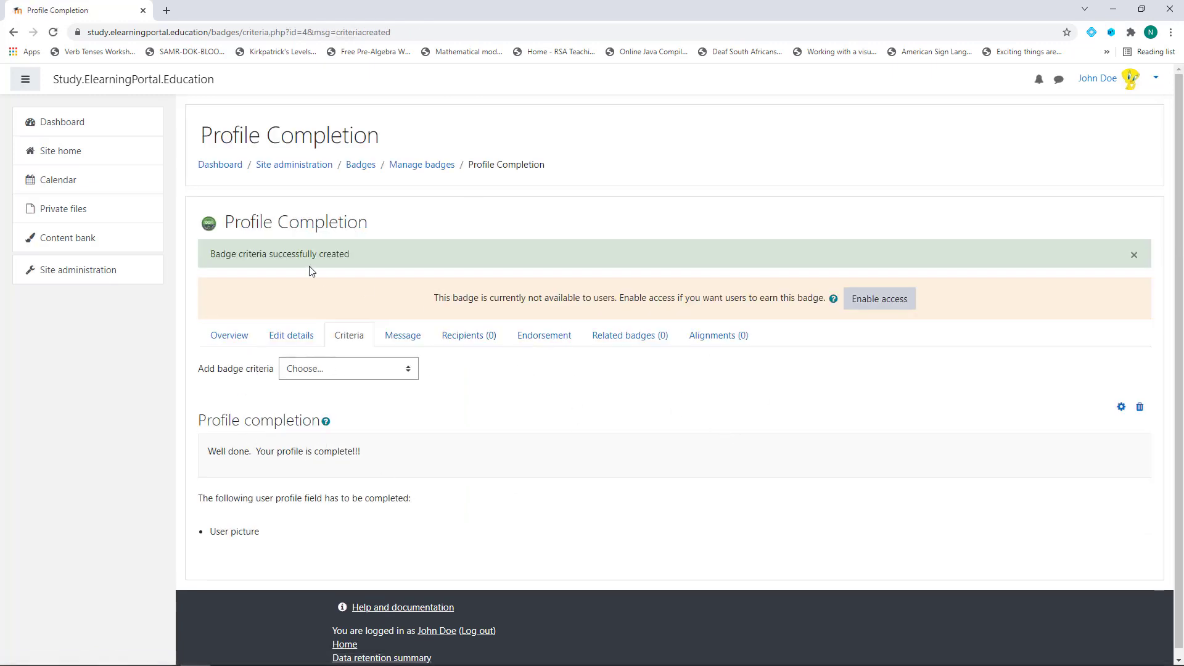
Enable access to the Profile Completion badge and confirm locking its criteria.
click(881, 304)
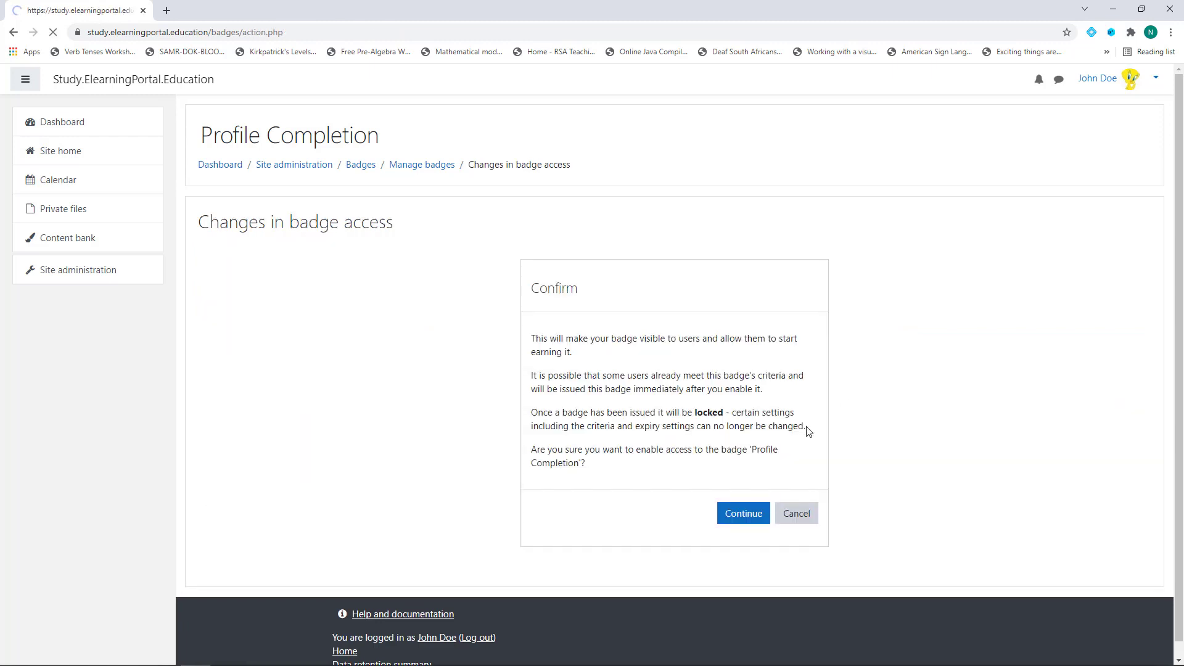
click(749, 522)
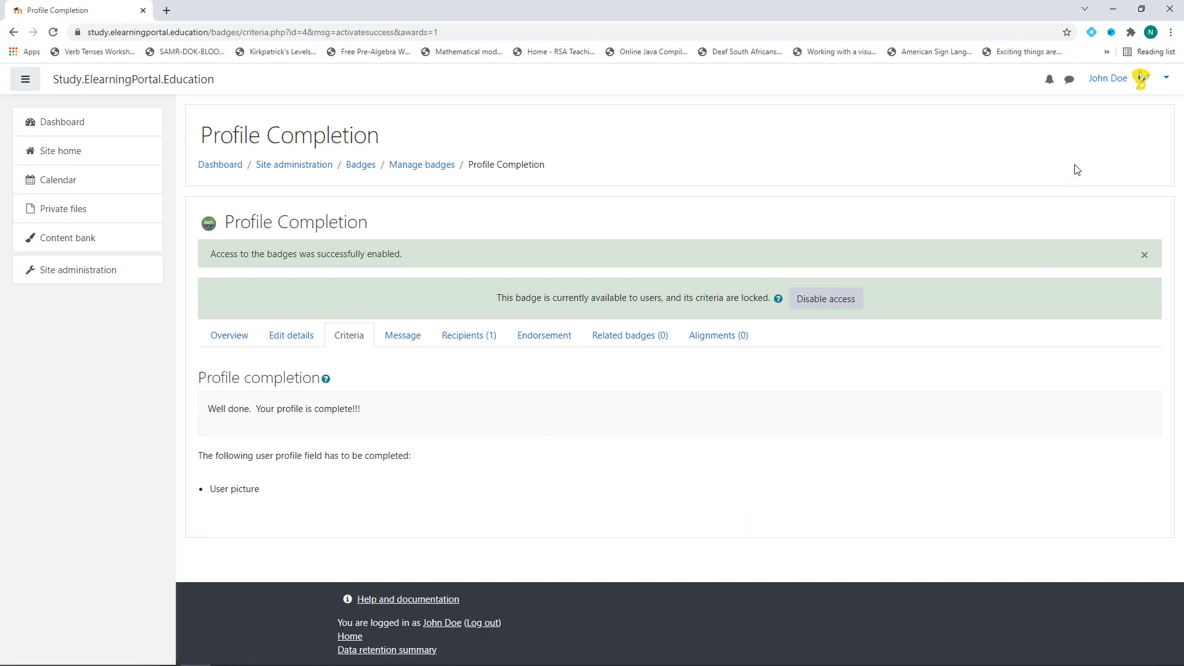
click(1166, 81)
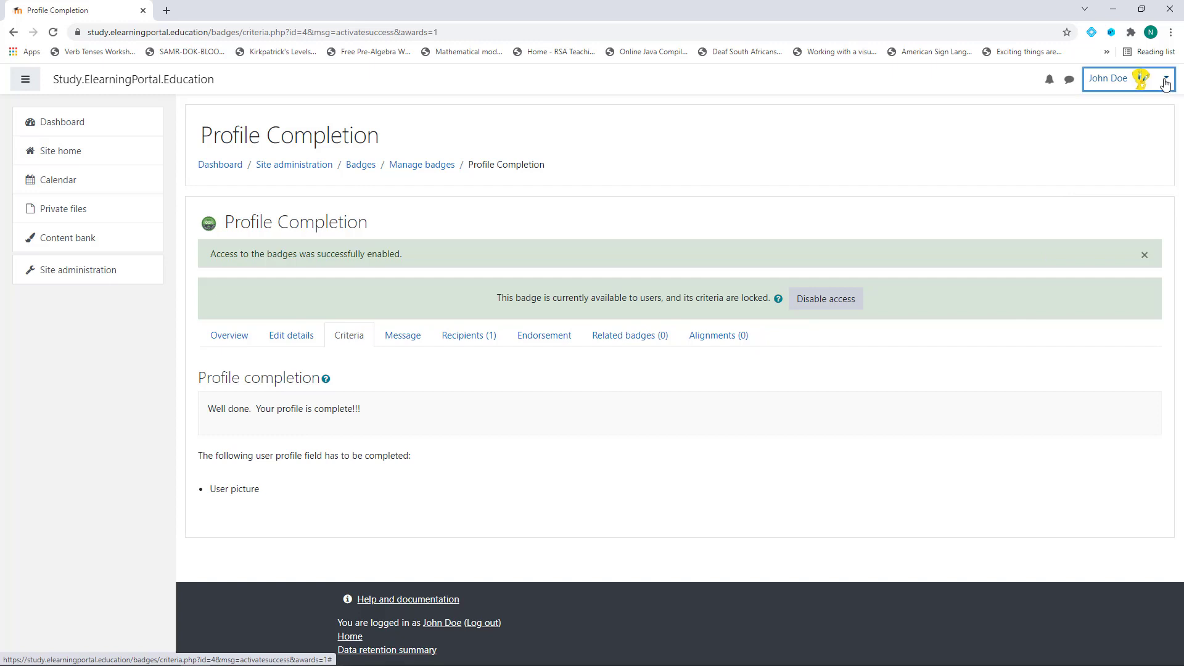
Log out of the administrator account and sign in with the student's username and password.
click(1118, 211)
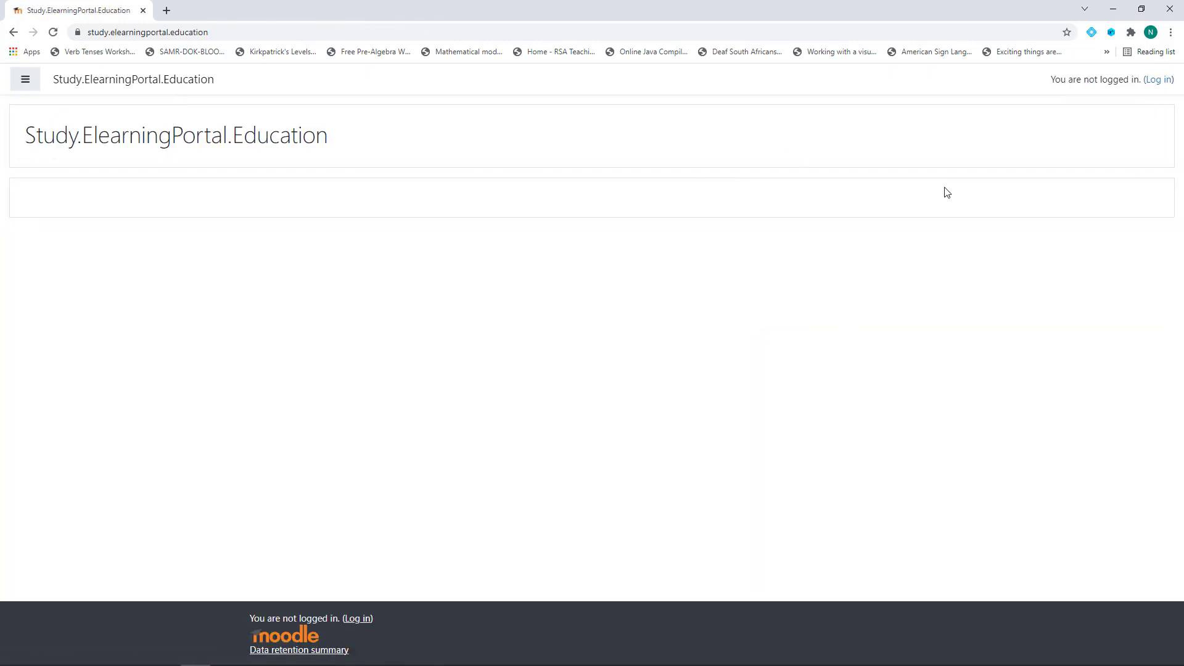
click(1159, 80)
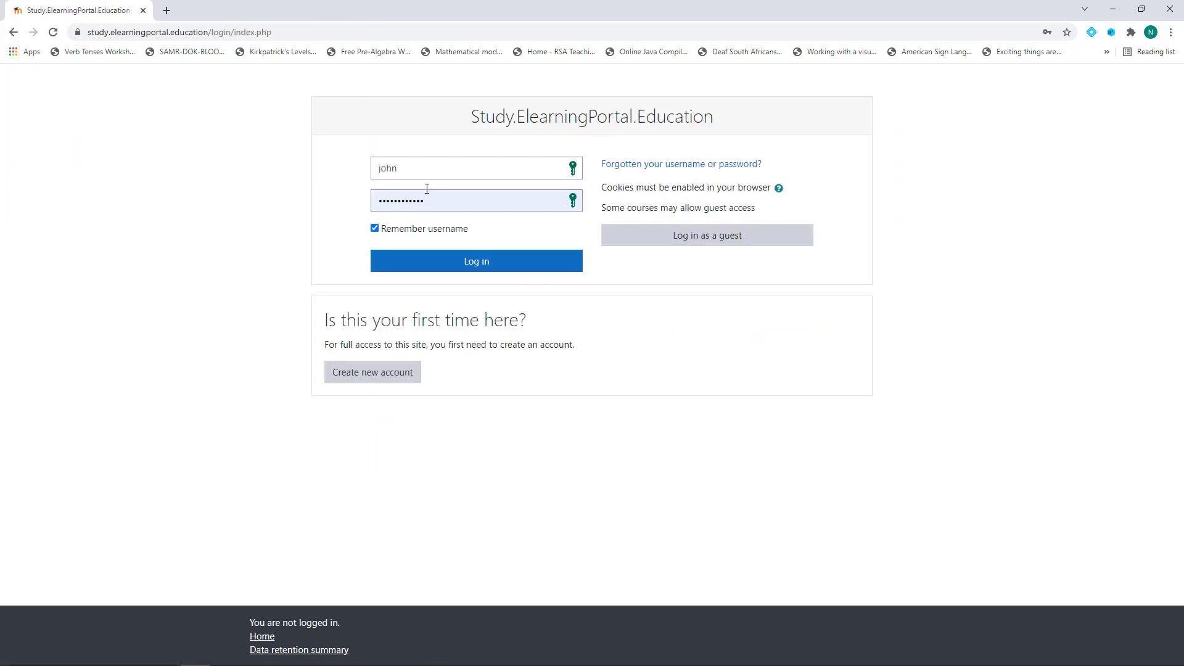
click(410, 169)
key(ctrl+a)
text(and)
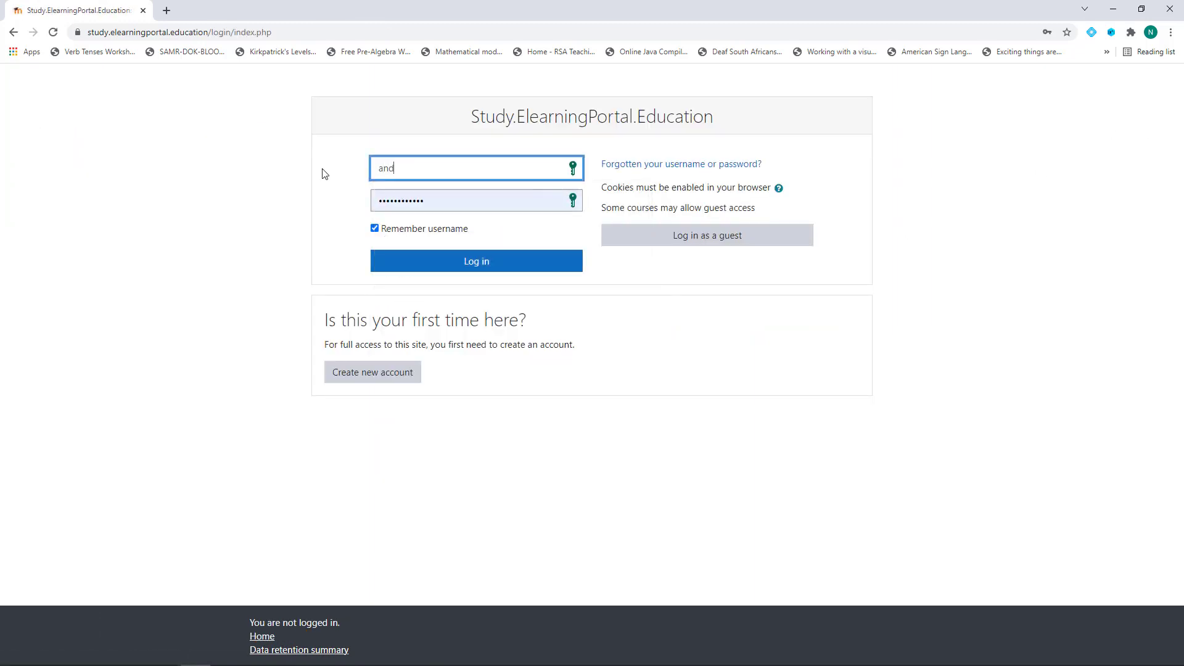
click(461, 207)
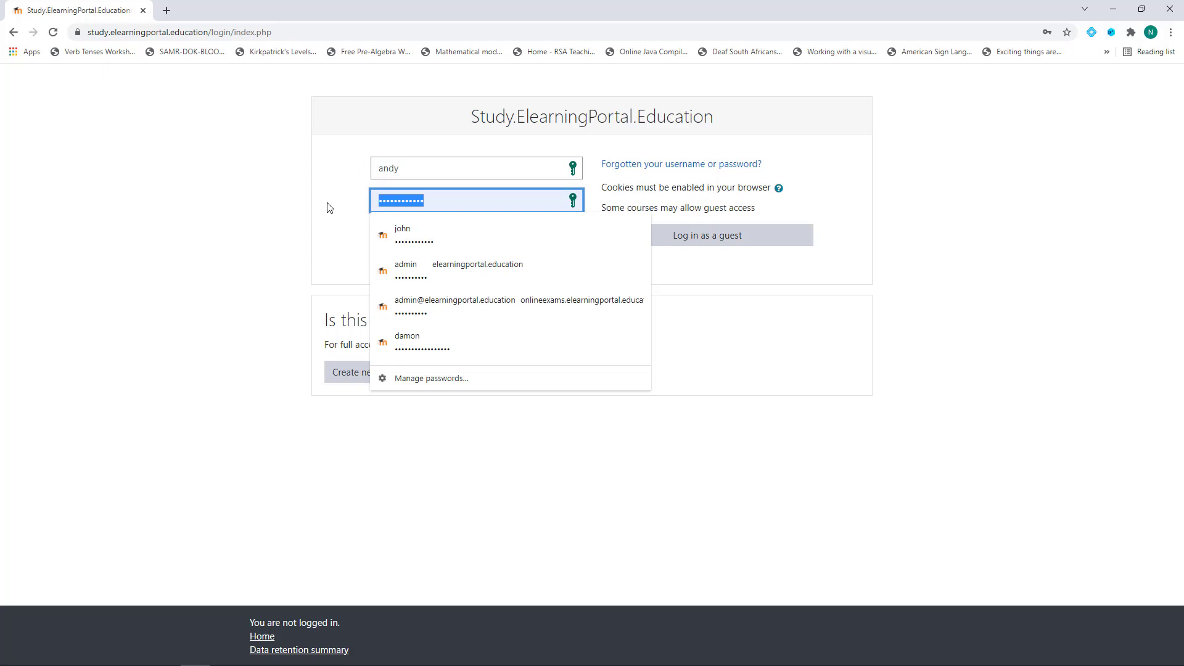
text(a)
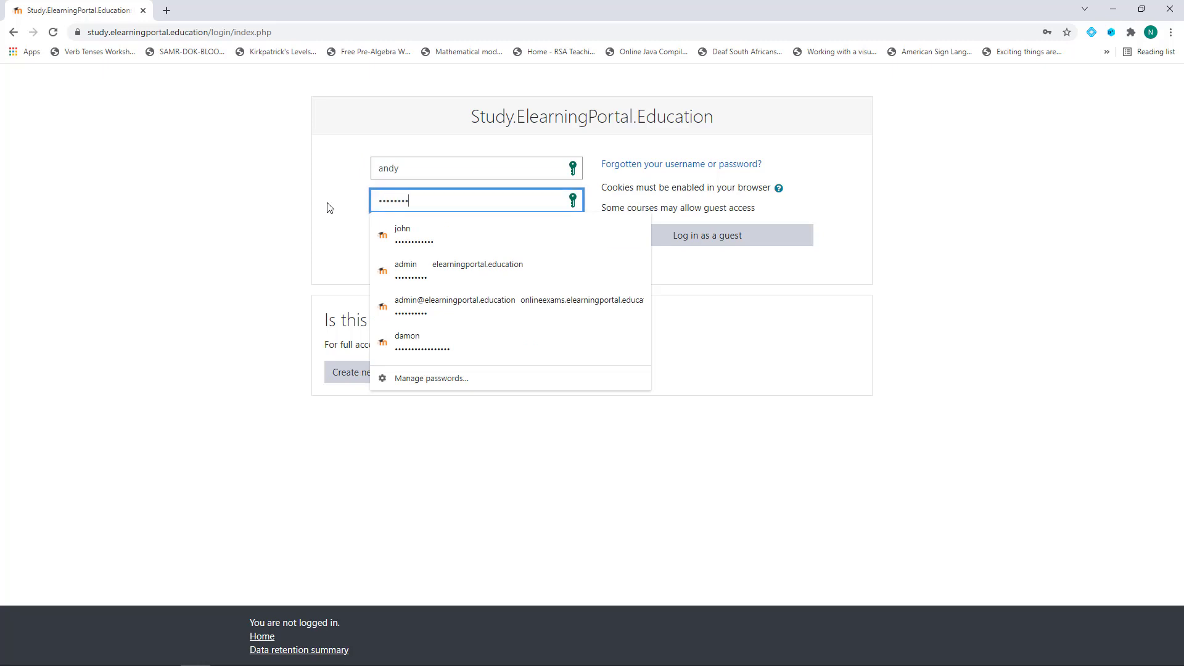
click(898, 428)
click(488, 268)
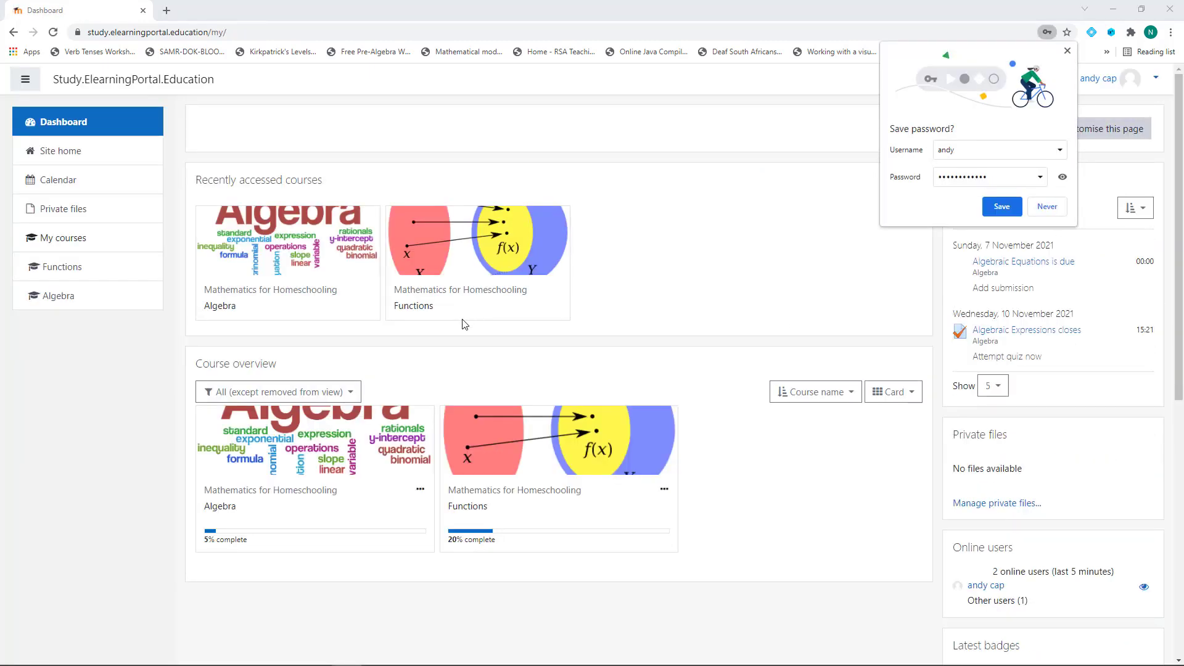
Decline saving the password, open the student's Edit profile form at User picture, and start a new tab.
click(1036, 206)
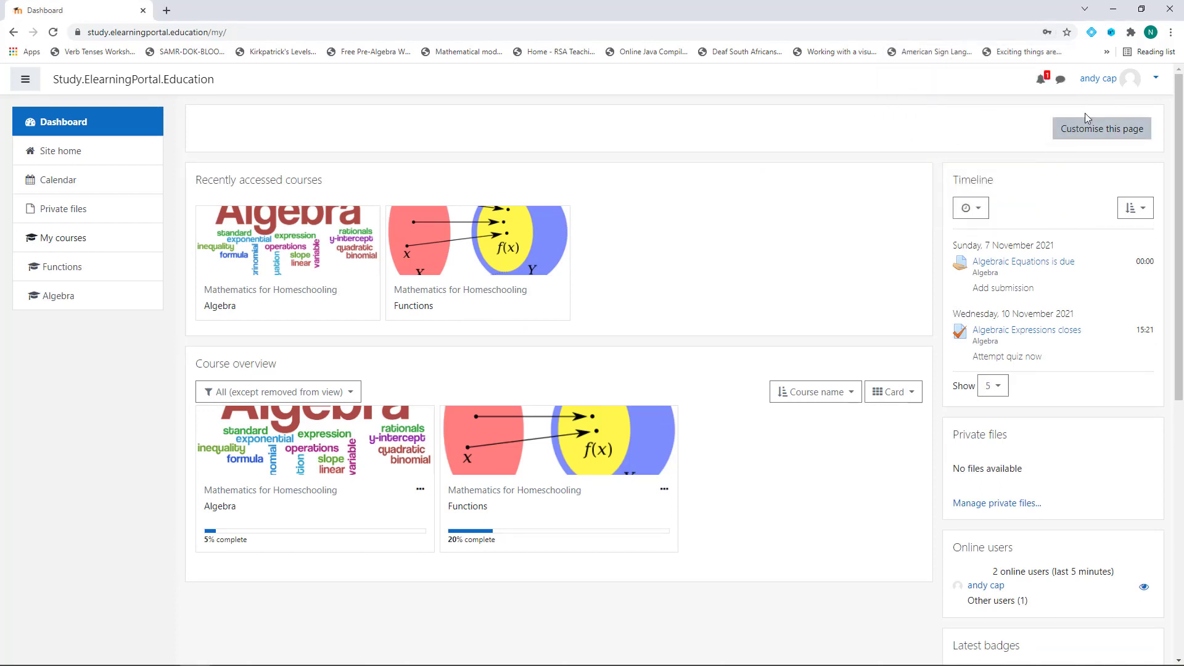
click(1156, 80)
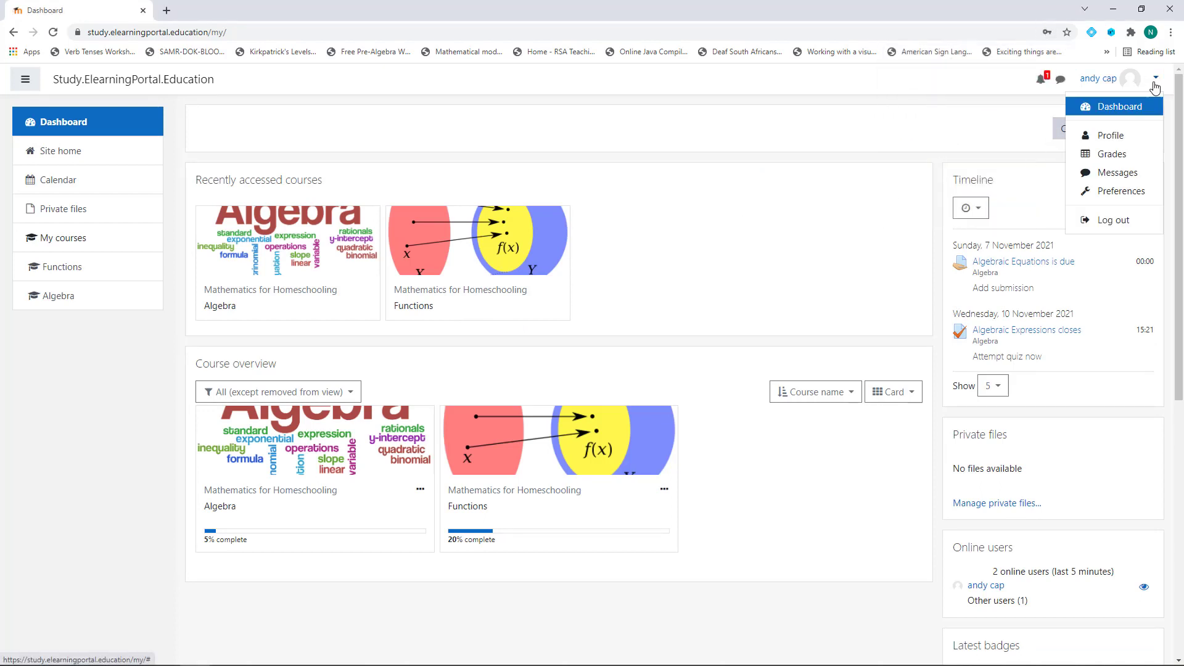
click(1111, 137)
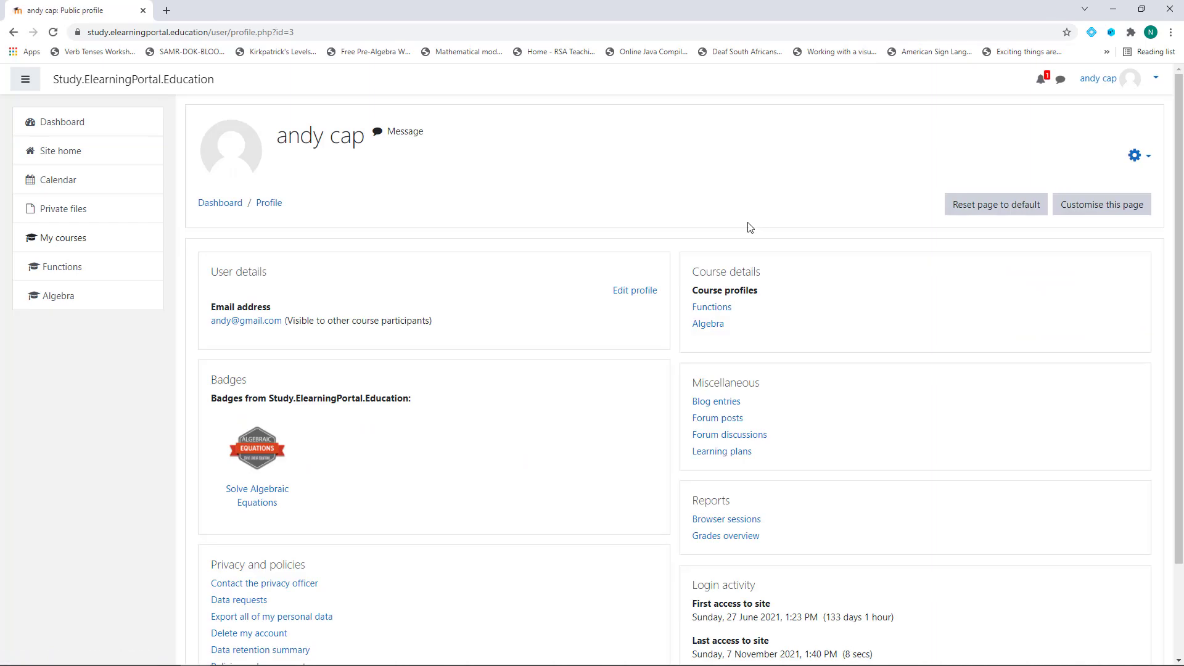
scroll(453, 411, down, 1)
click(633, 231)
scroll(351, 386, down, 10)
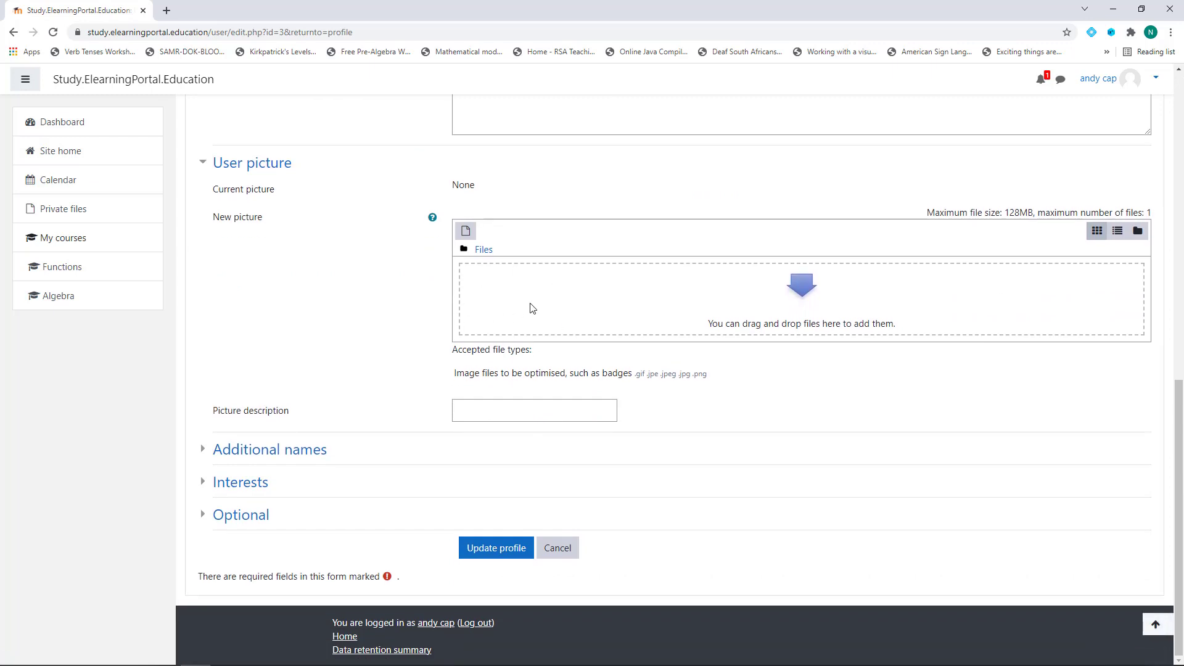
click(166, 11)
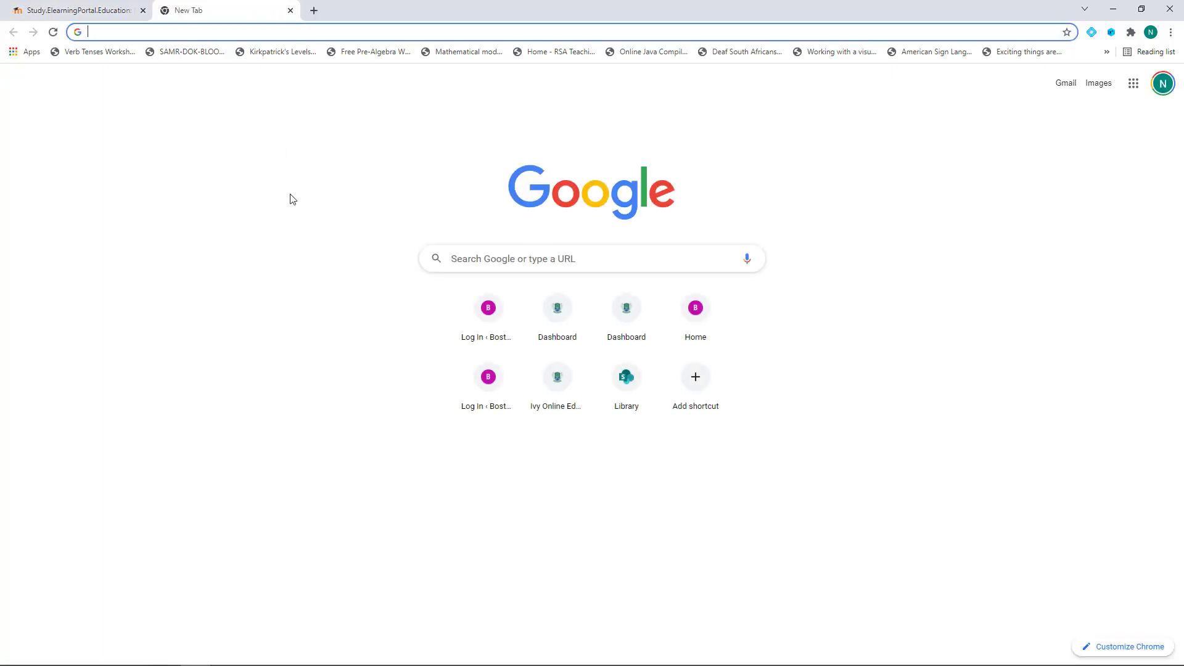
Search Google Images for 'andy' and preview the first cartoon boy picture.
text(andy)
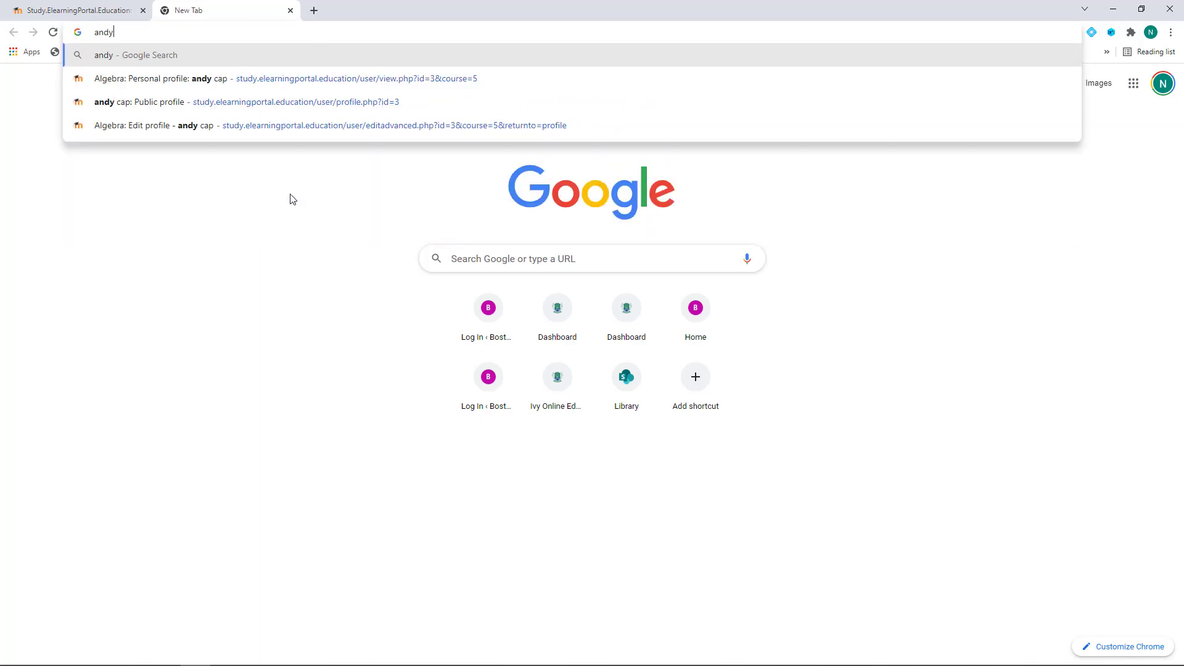
key(Return)
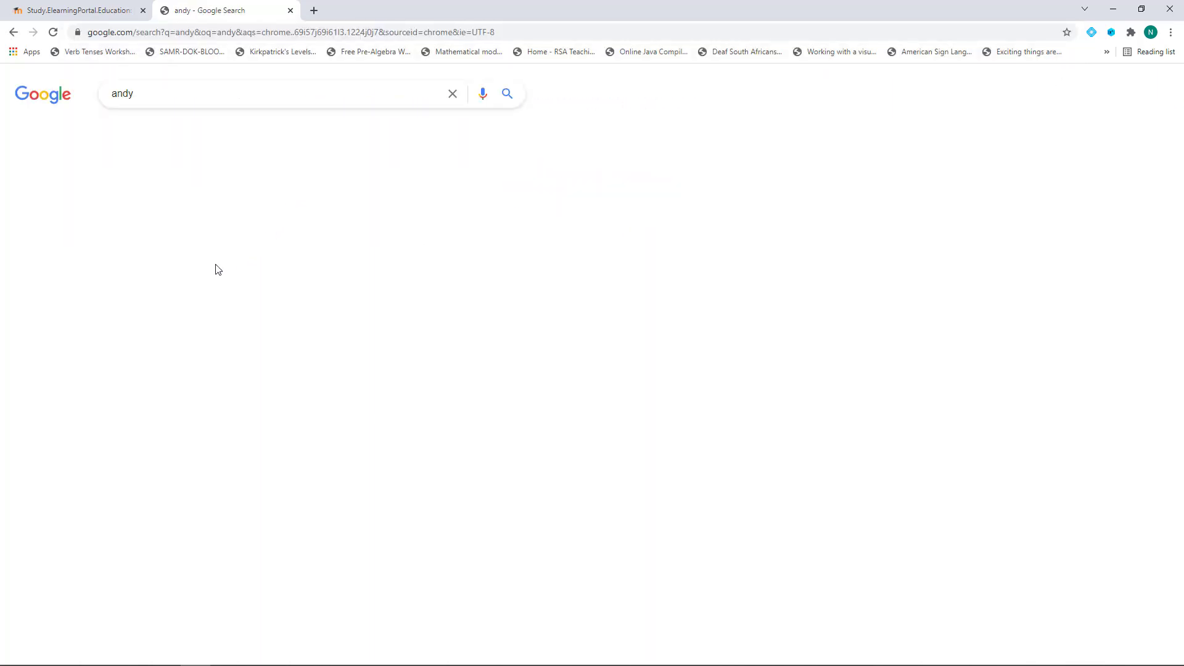
click(170, 132)
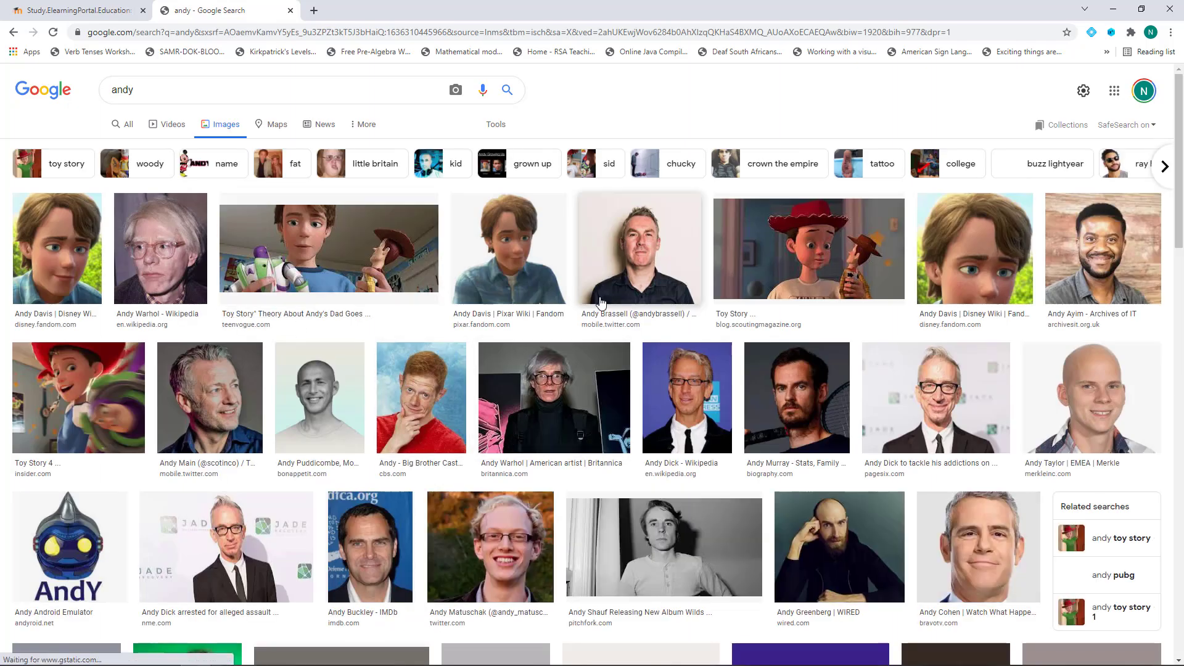
click(53, 264)
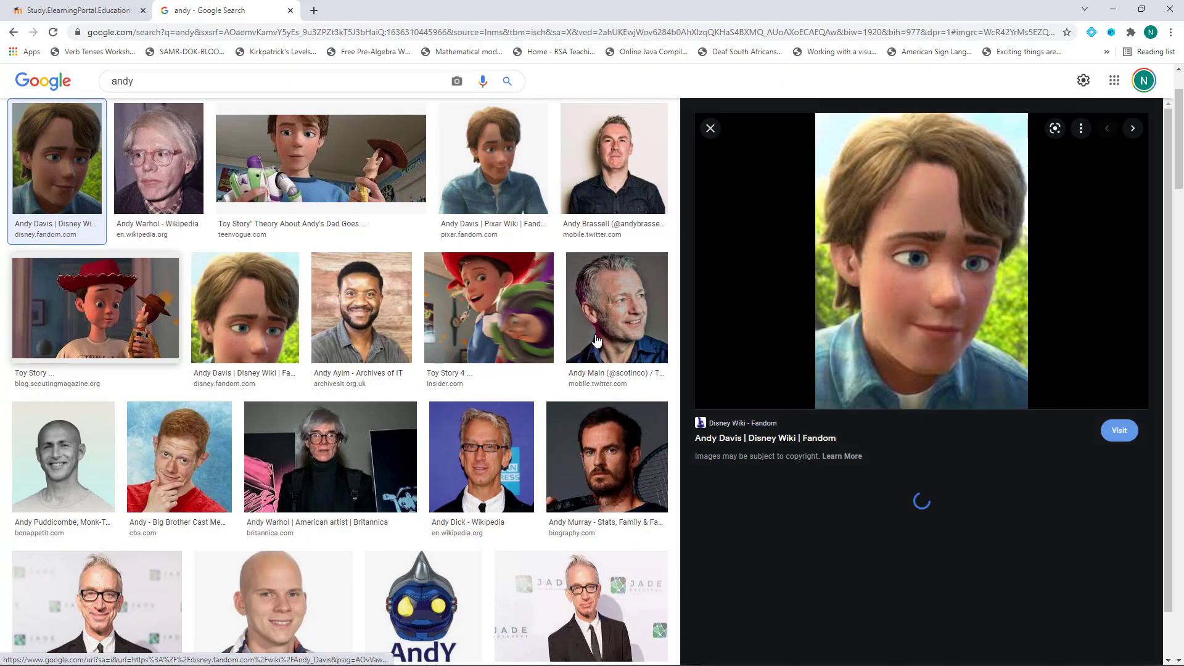
Save the preview image to the Desktop as Andy_medium.png and return to the Moodle tab.
right_click(917, 271)
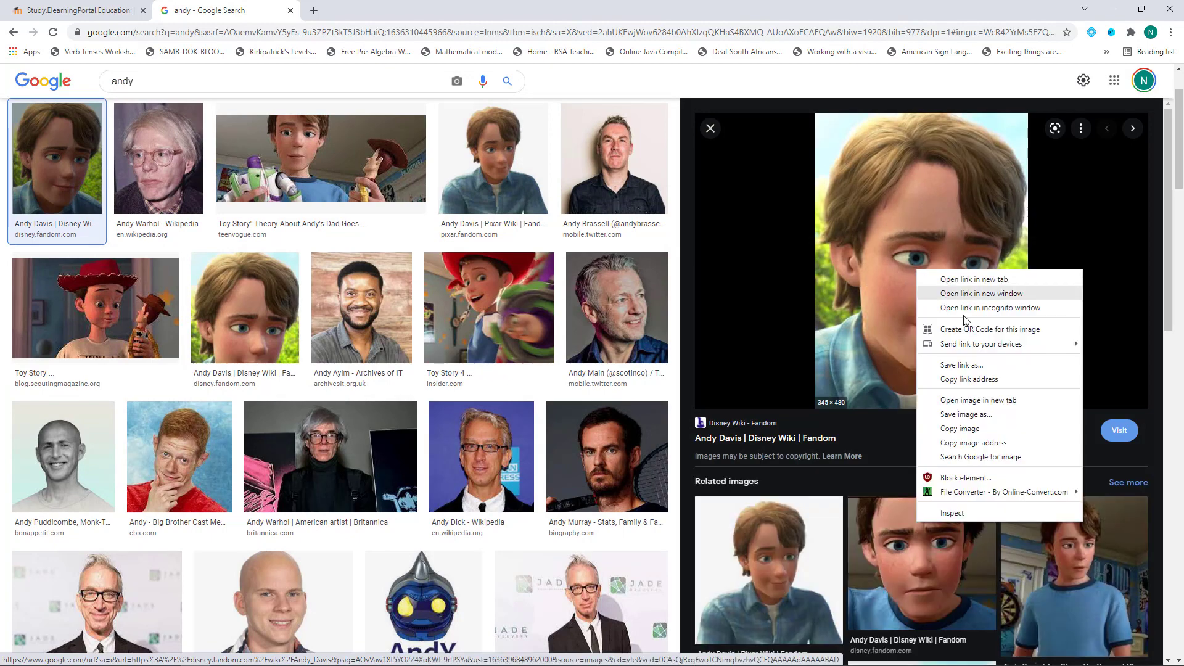
click(964, 415)
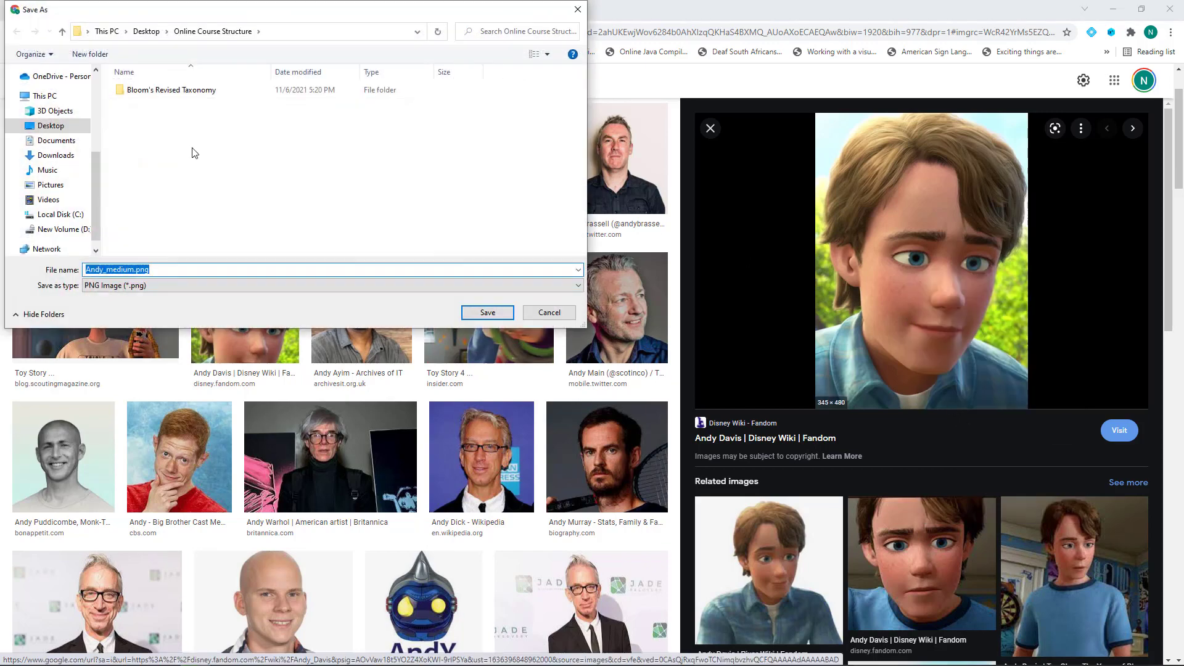
click(50, 126)
click(487, 312)
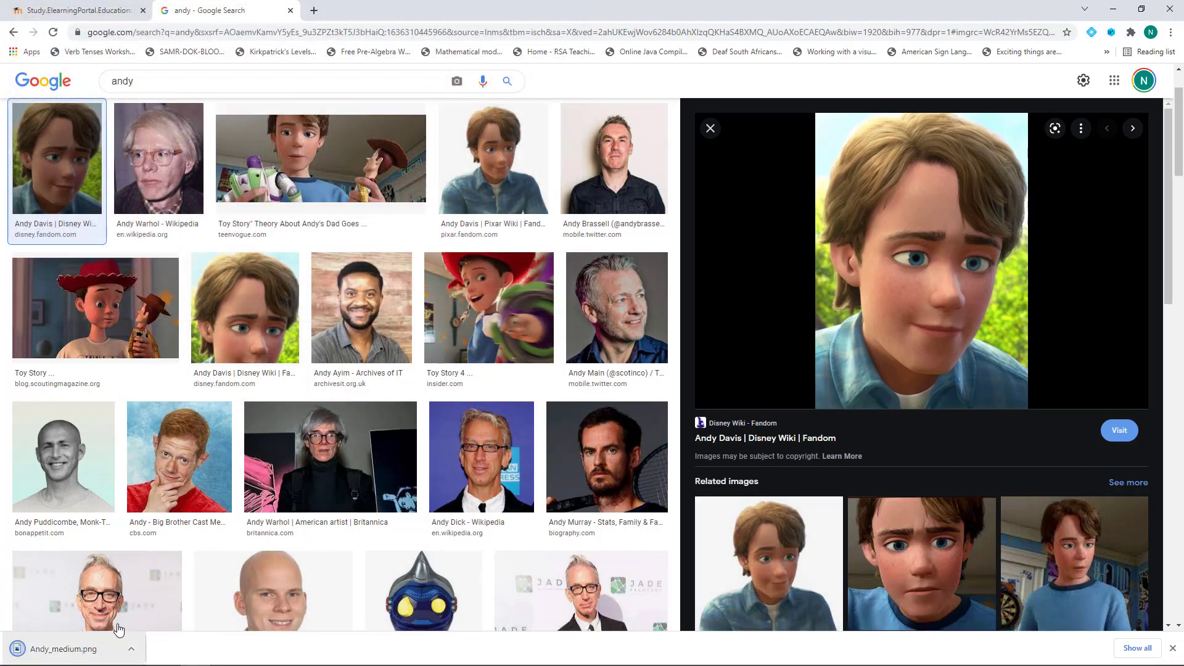
click(88, 12)
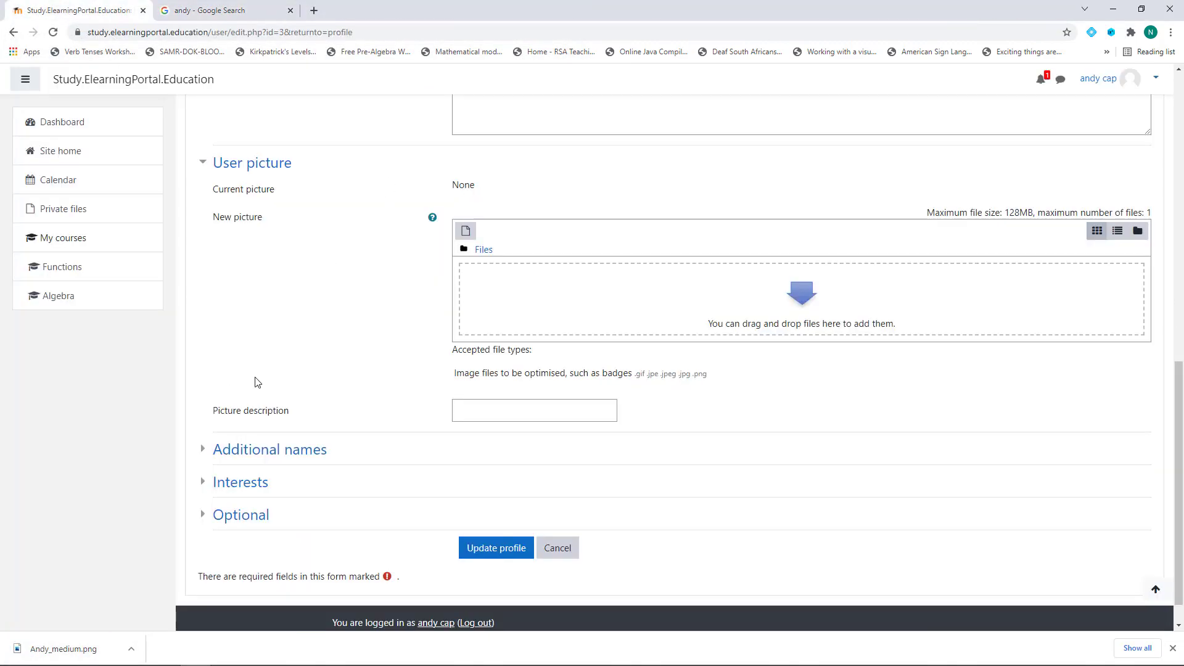
Drop Andy_medium.png into the New picture field and update the student's profile.
drag(59, 649, 560, 305)
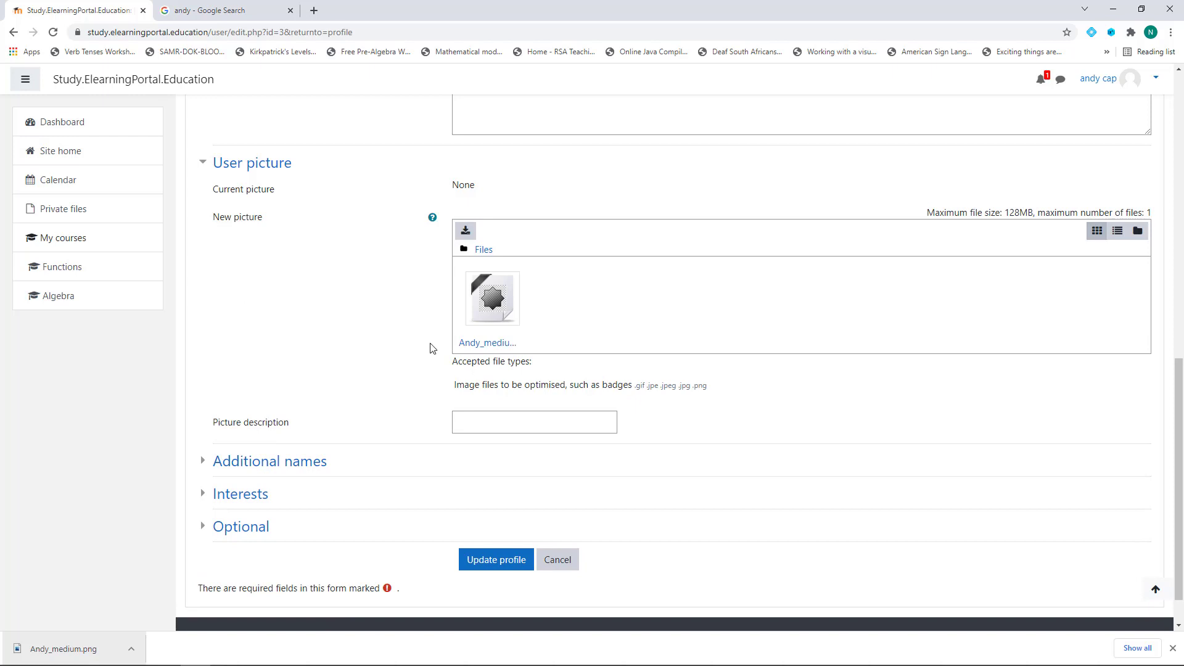
click(494, 565)
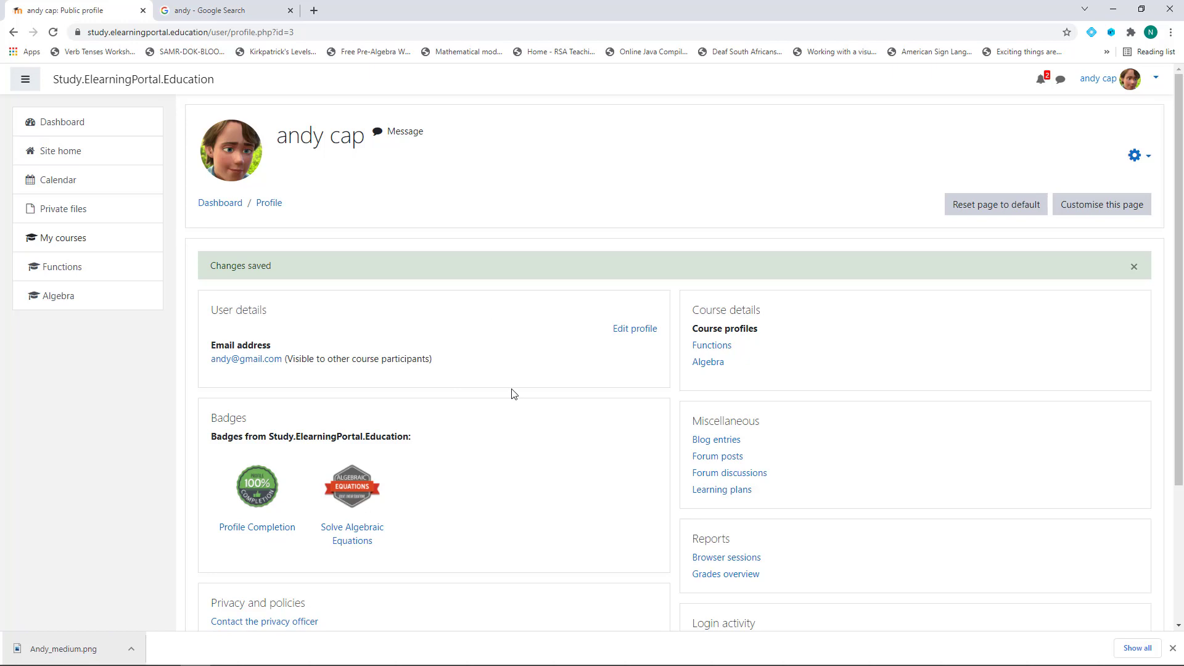
Open the Profile Completion badge details, download Profile_Completion.png and open it.
click(251, 530)
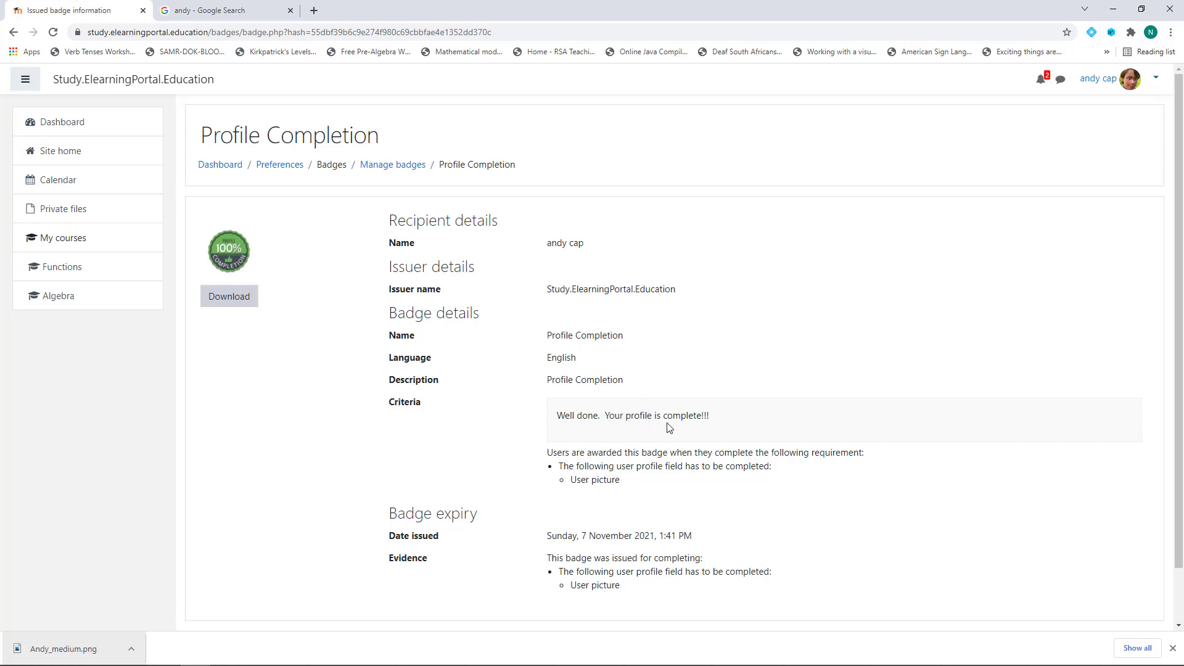
click(224, 298)
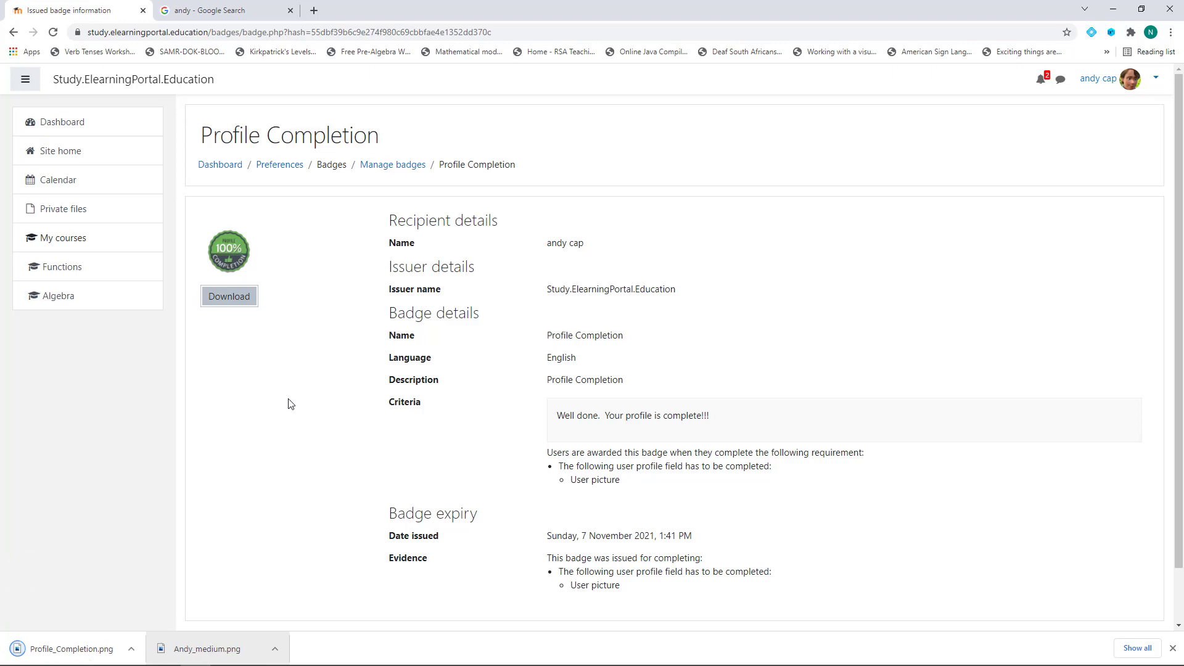
click(69, 659)
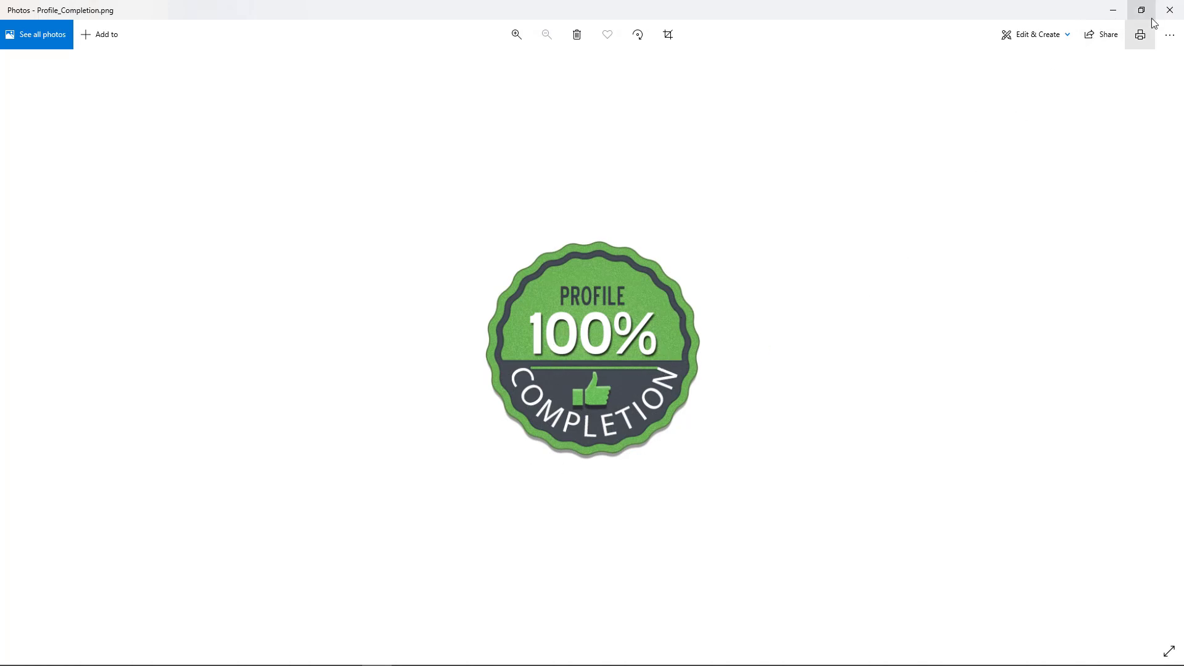
Close the Profile_Completion.png image in Windows Photos.
click(1170, 10)
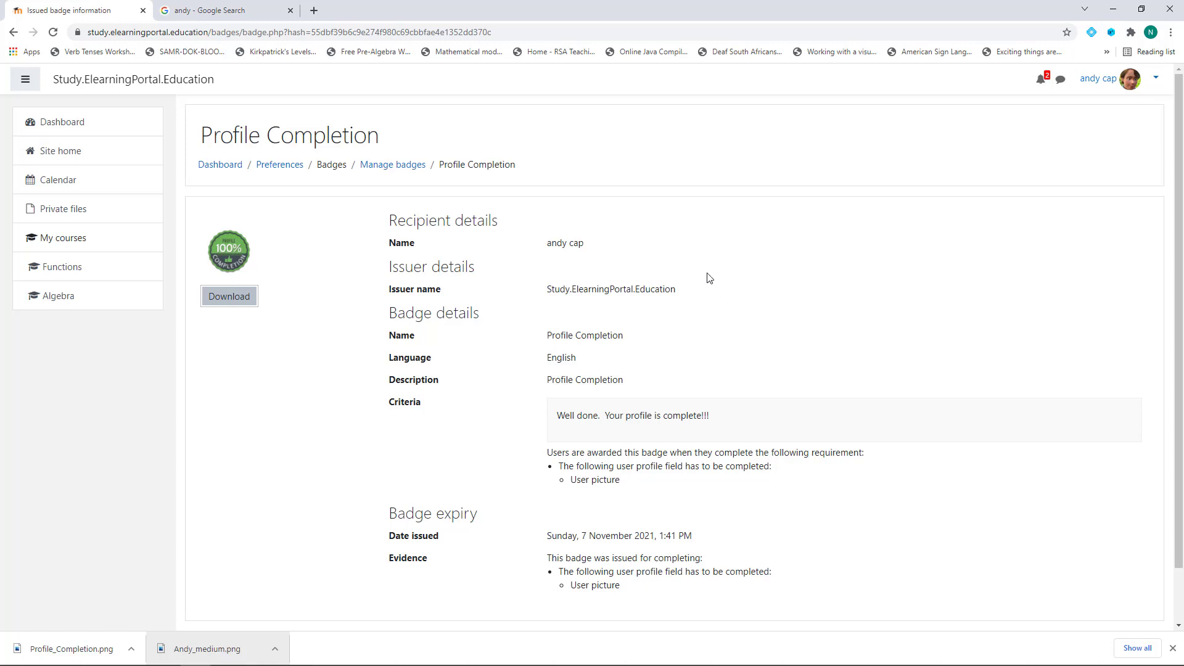
Open the 'Congratulations! You just earned a badge!' notification and follow its Profile Completion link.
click(1042, 84)
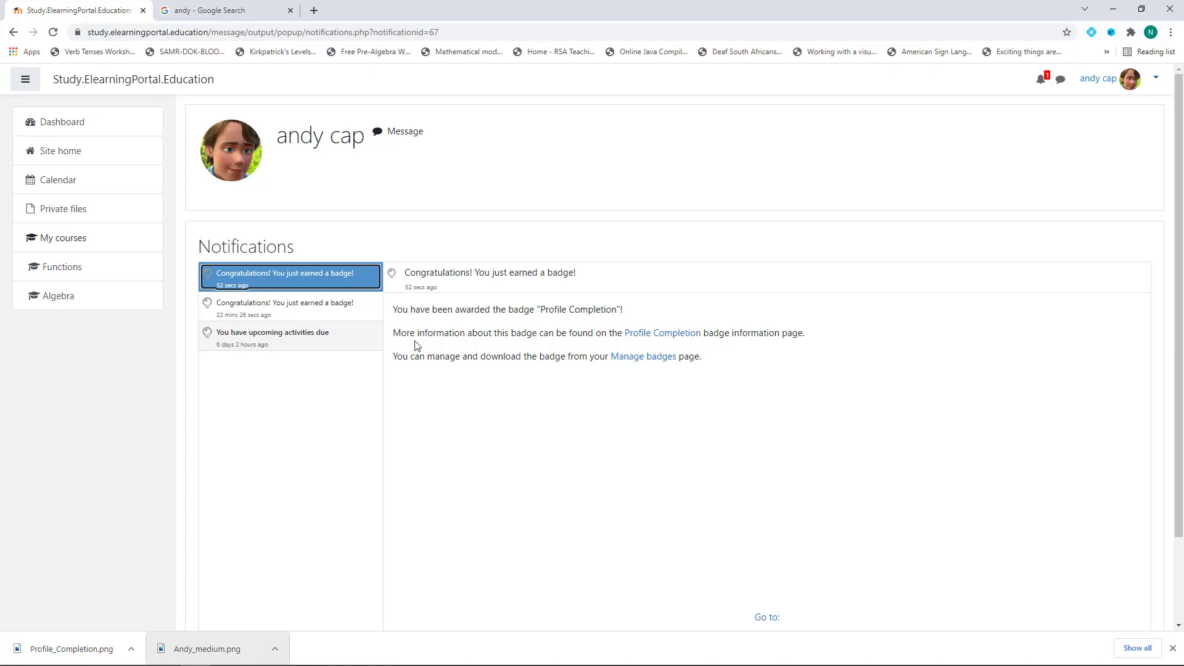
click(664, 338)
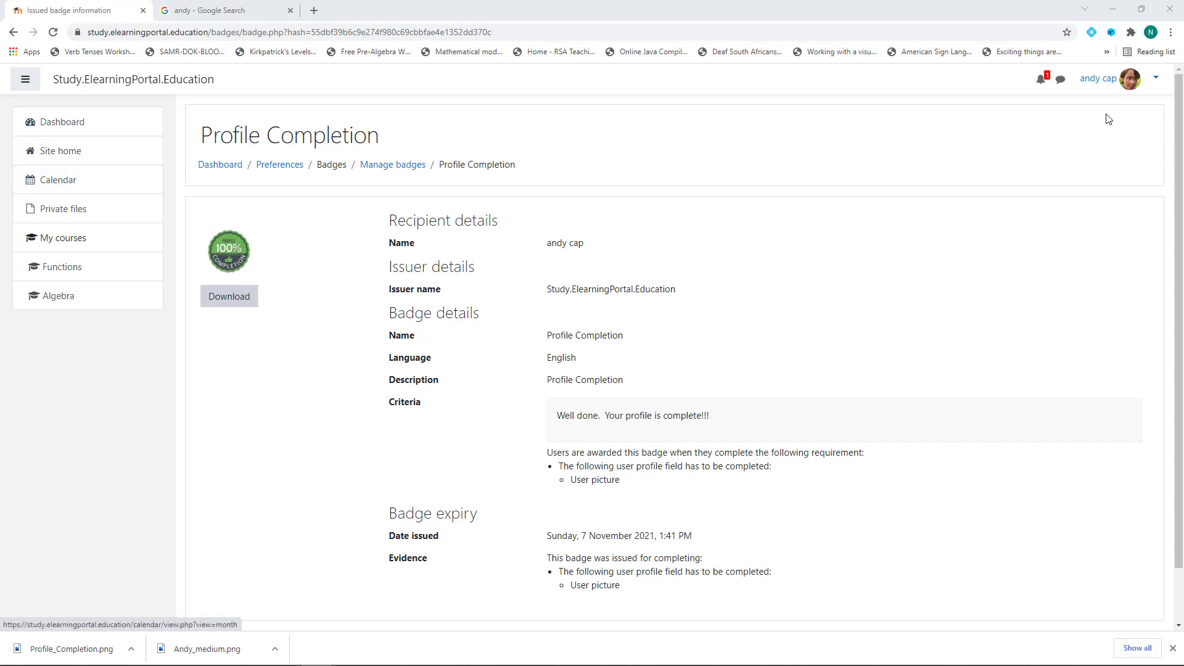
click(1157, 83)
Log the student out and sign back in with the administrator's saved credentials.
click(1115, 220)
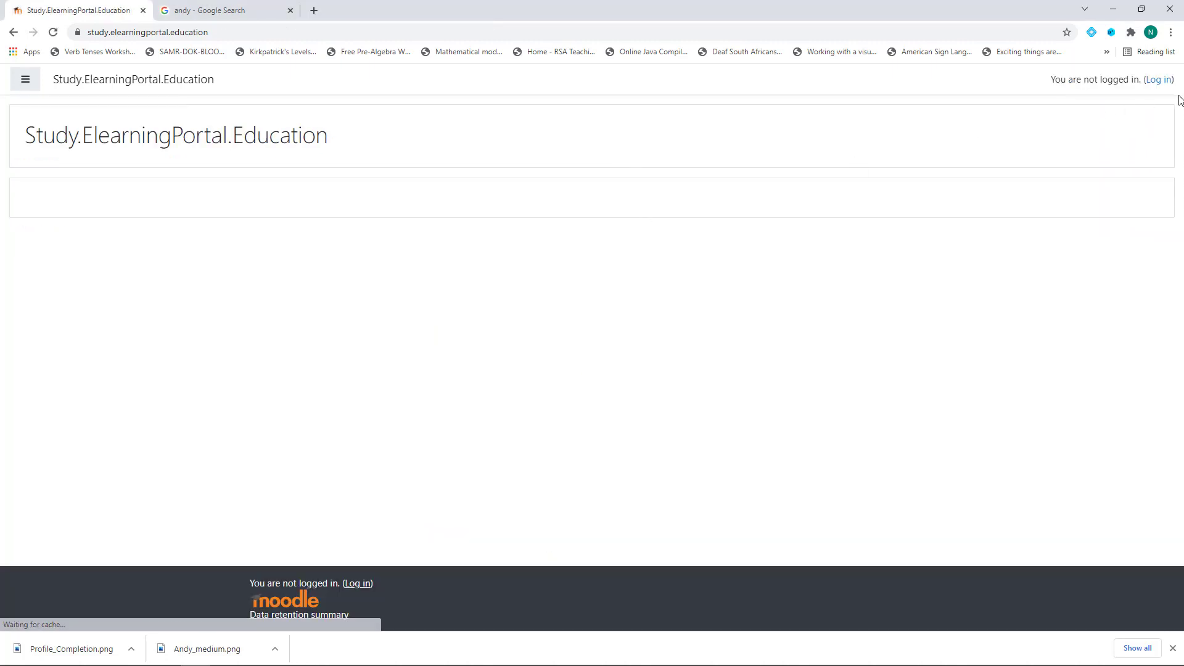
click(1169, 84)
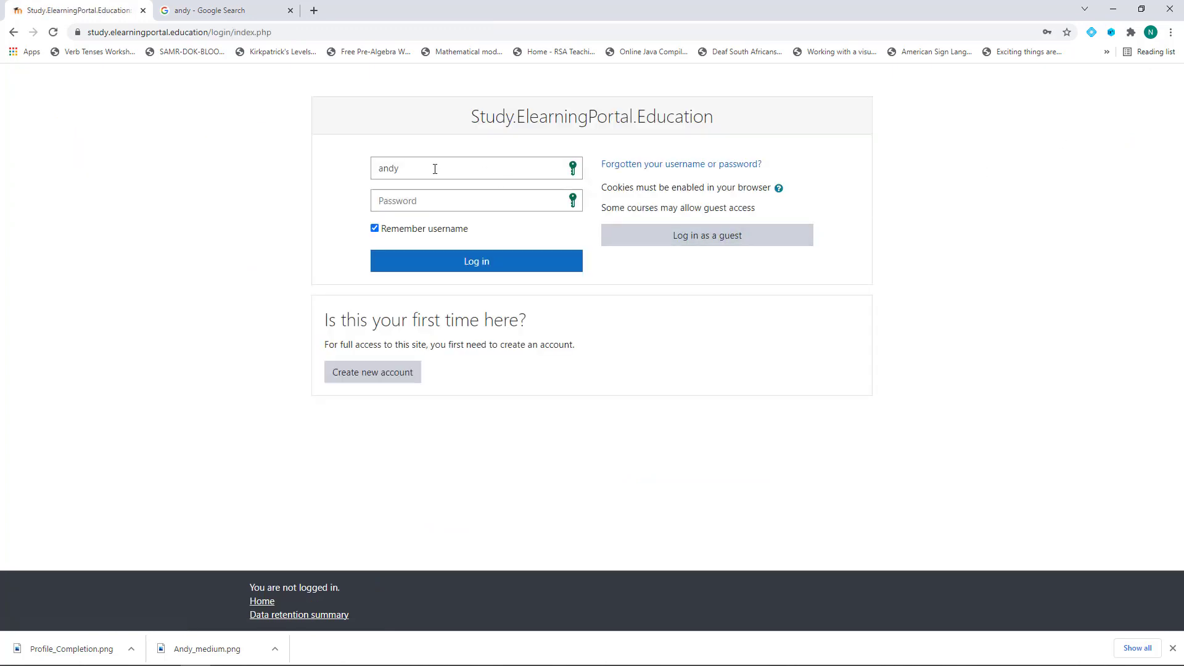
click(435, 169)
click(415, 201)
click(476, 261)
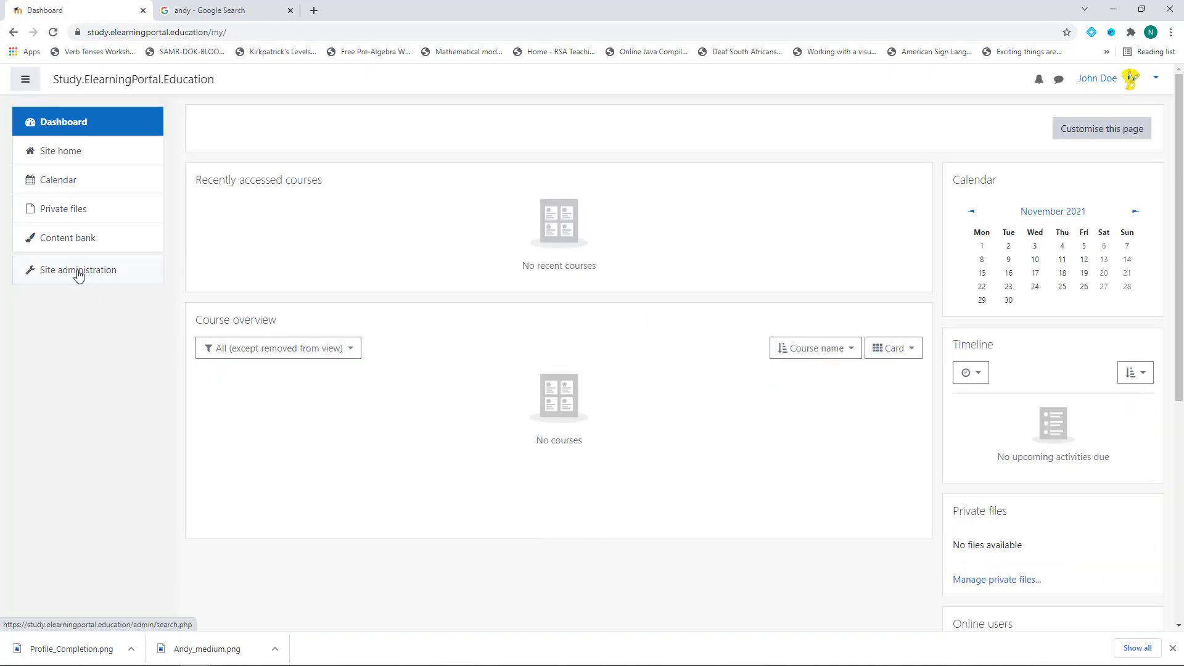
Check completion tracking in Advanced features, then open Mathematics for Homeschooling from Site home.
click(78, 272)
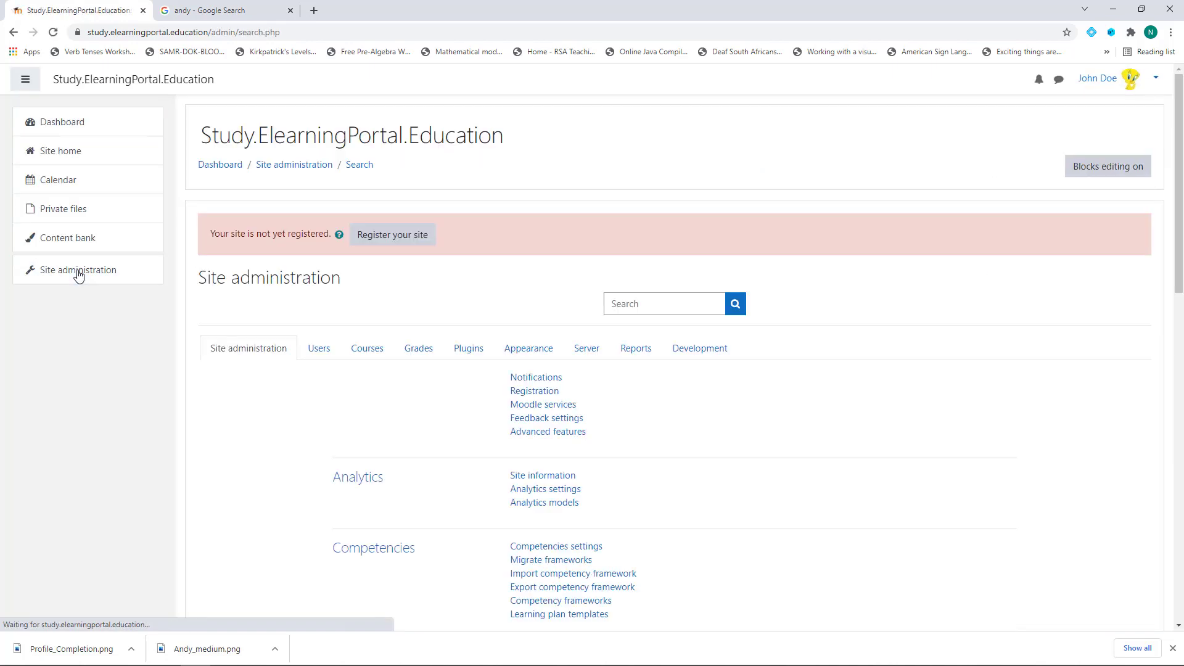
click(538, 437)
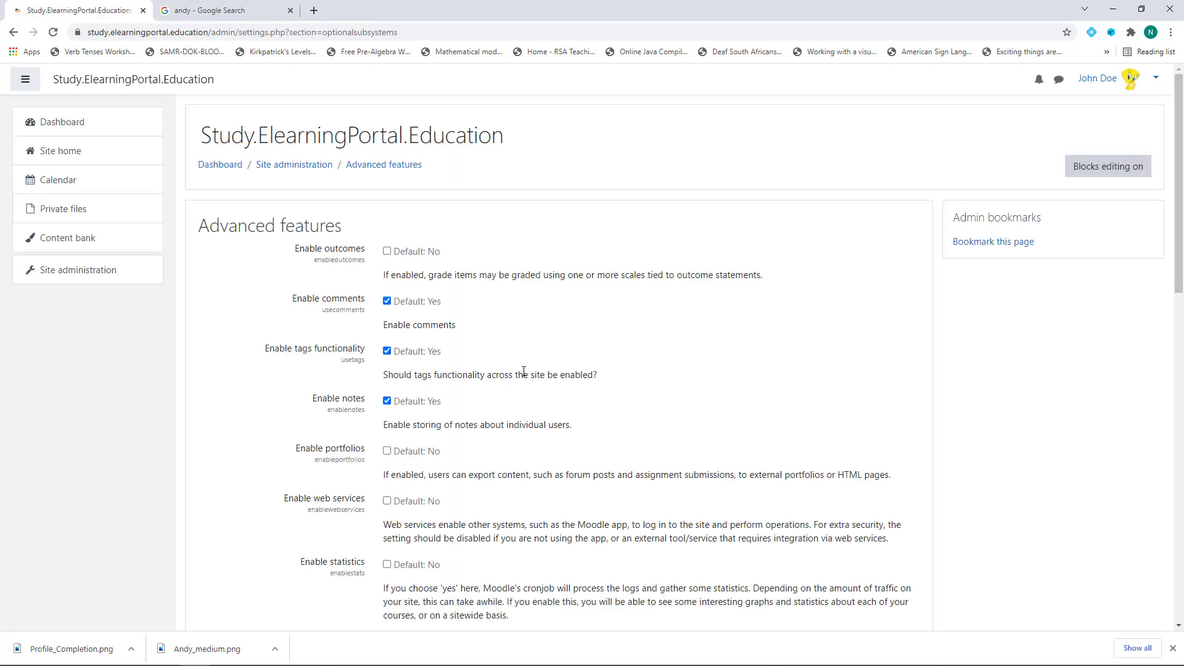
scroll(502, 361, down, 7)
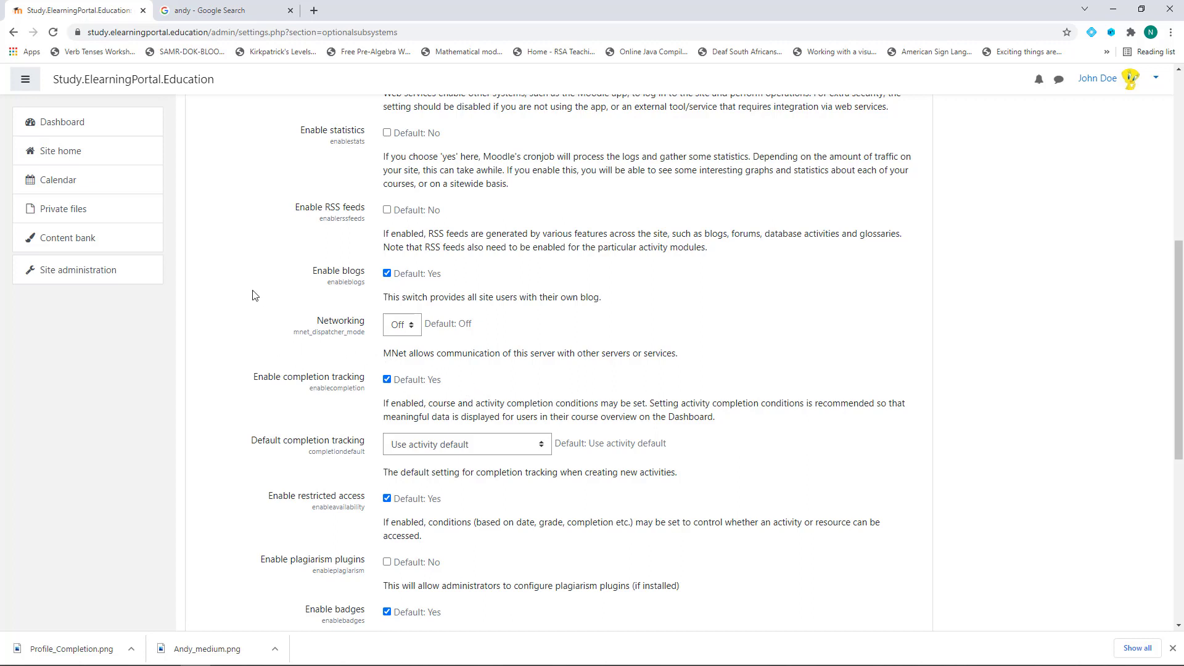
scroll(259, 296, up, 1)
click(69, 153)
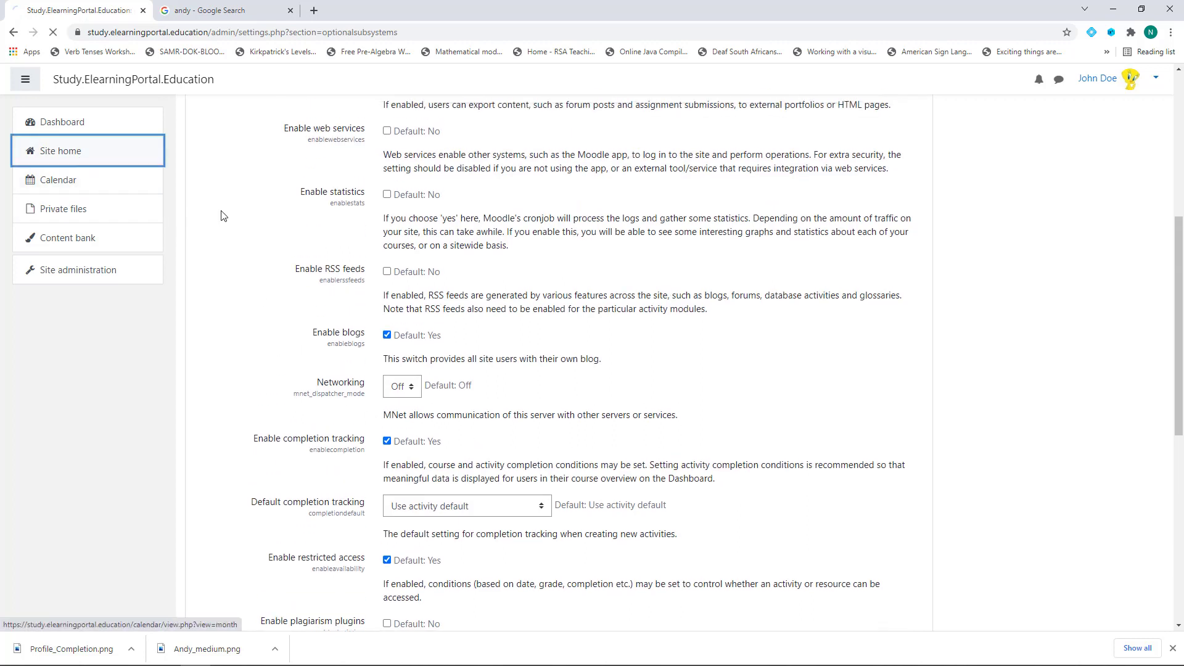
click(290, 275)
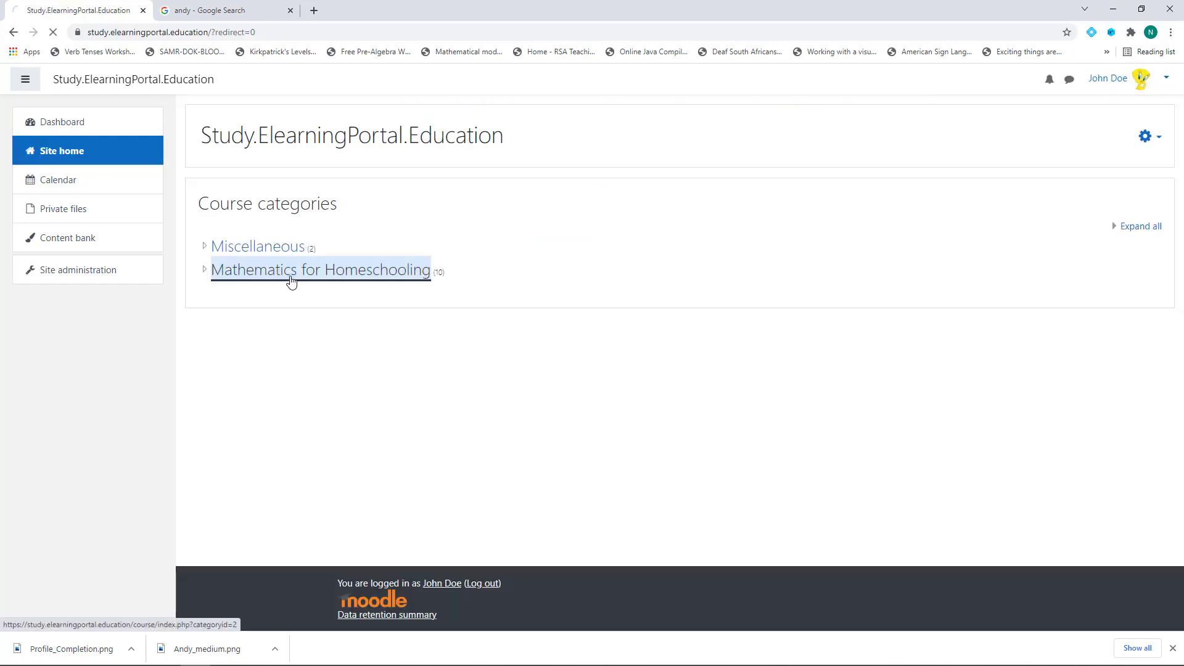
Open the Algebra course and expand its Algebraic Equations and Exam Prep section tiles.
scroll(386, 453, down, 3)
click(256, 377)
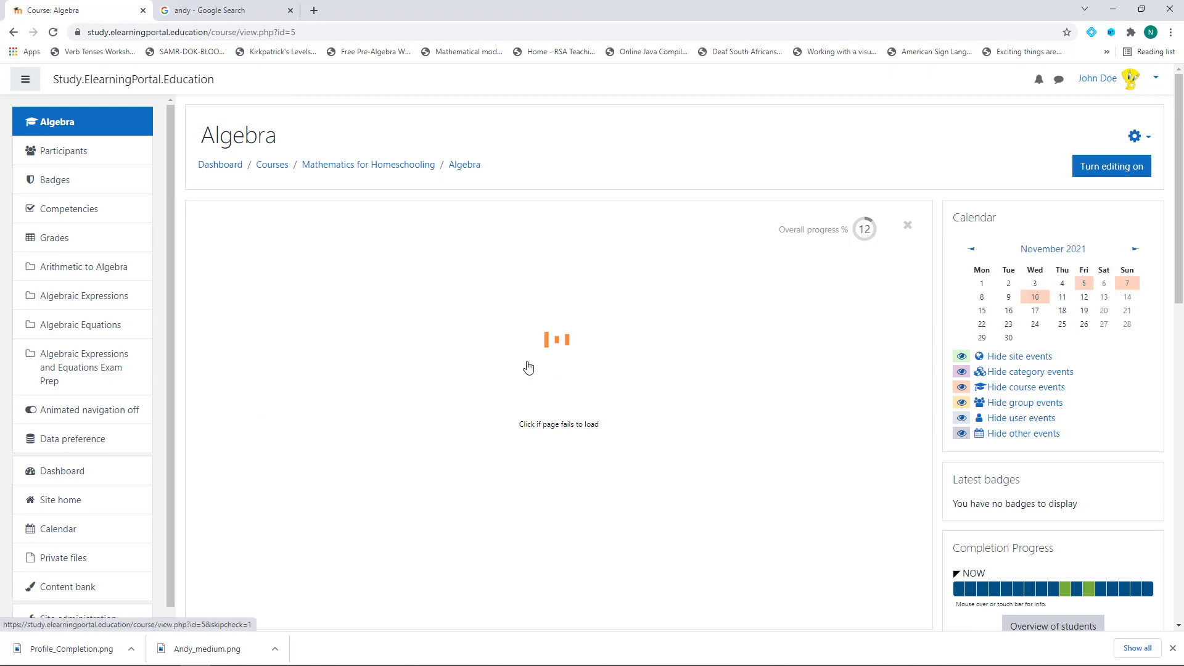
click(654, 352)
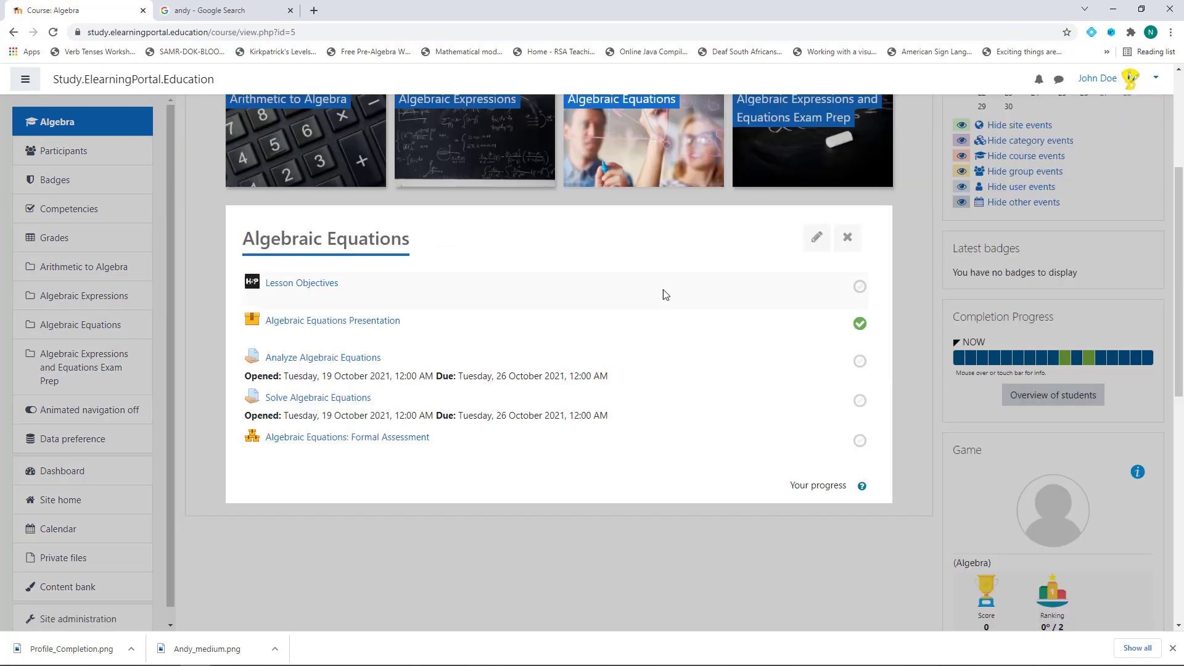
scroll(710, 278, up, 1)
click(776, 209)
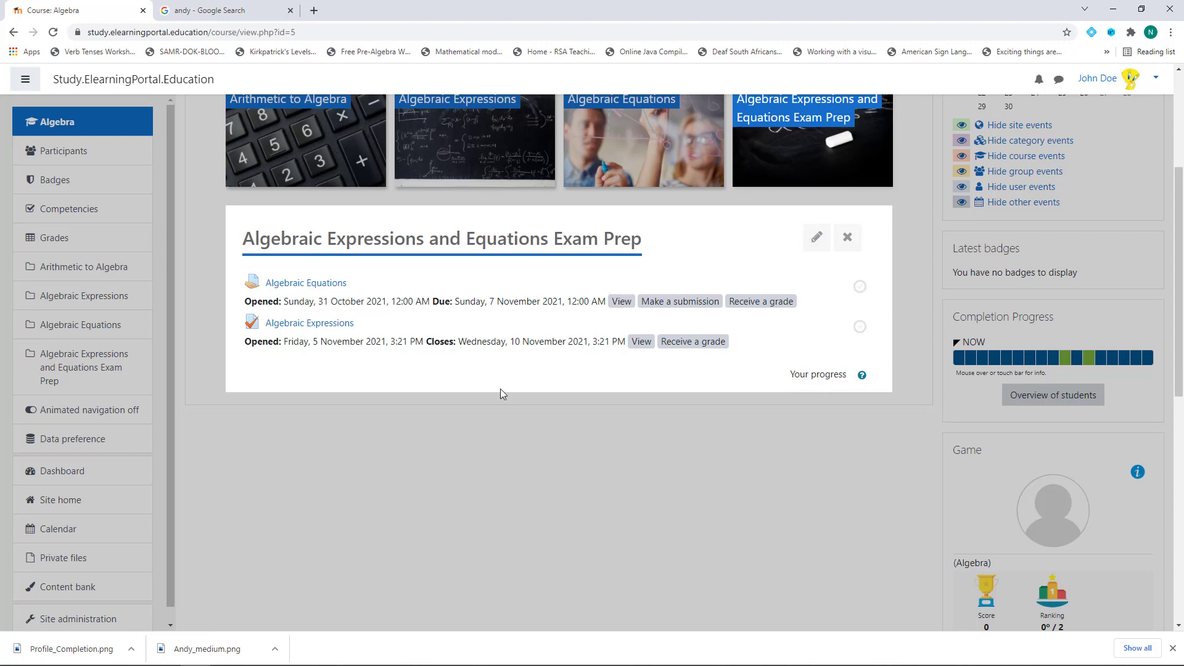
scroll(558, 389, up, 4)
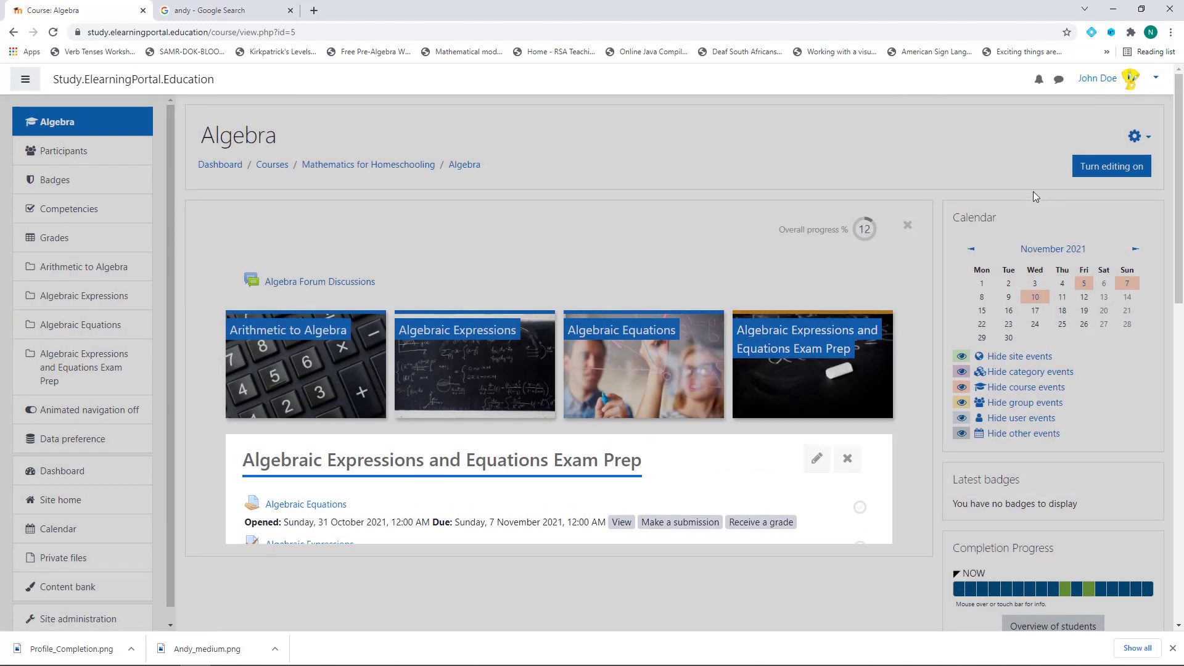
Turn editing on, open the Exam Prep section, and bring up the Algebraic Expressions quiz's edit options.
click(1104, 168)
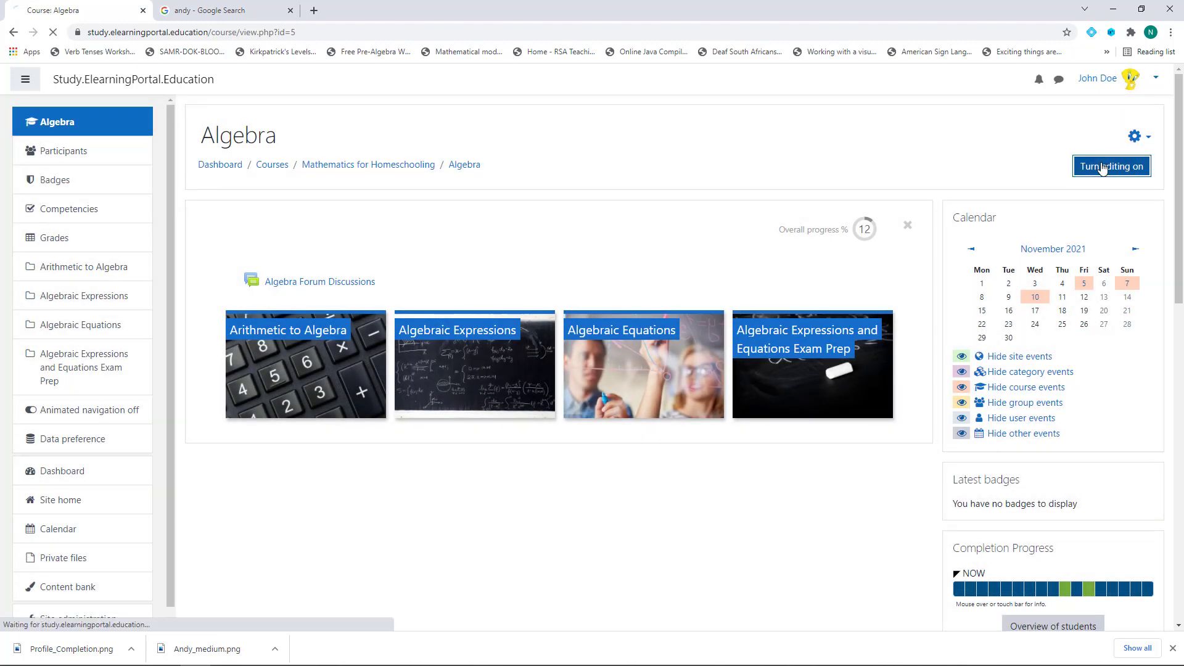
scroll(571, 339, down, 7)
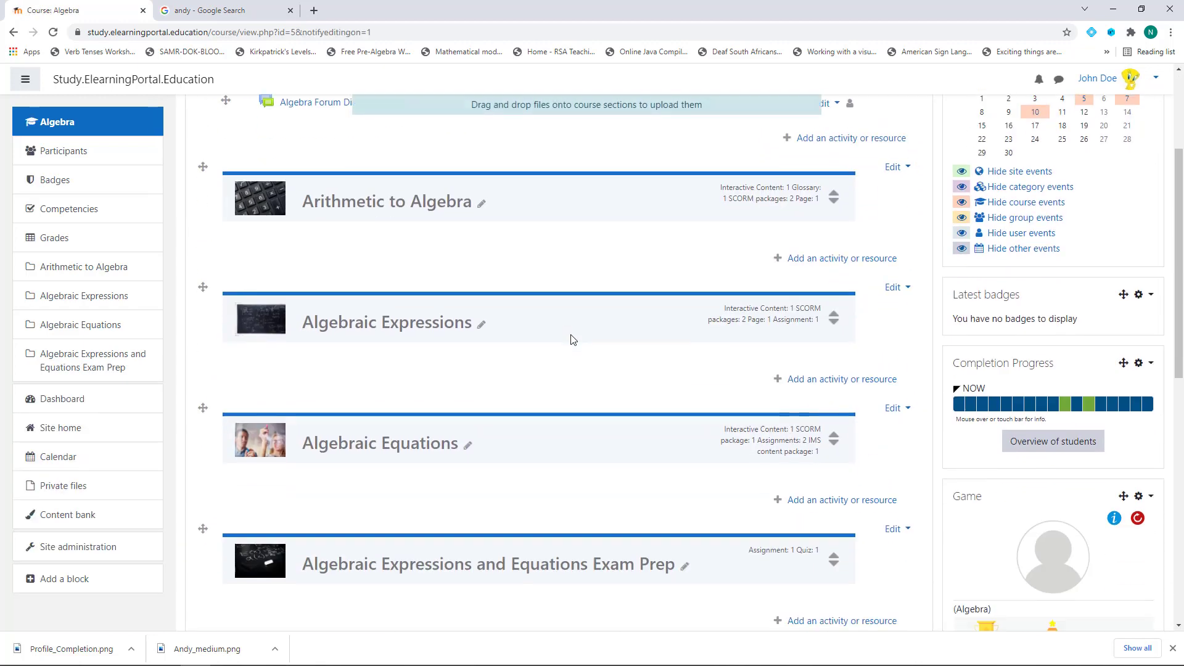
click(583, 324)
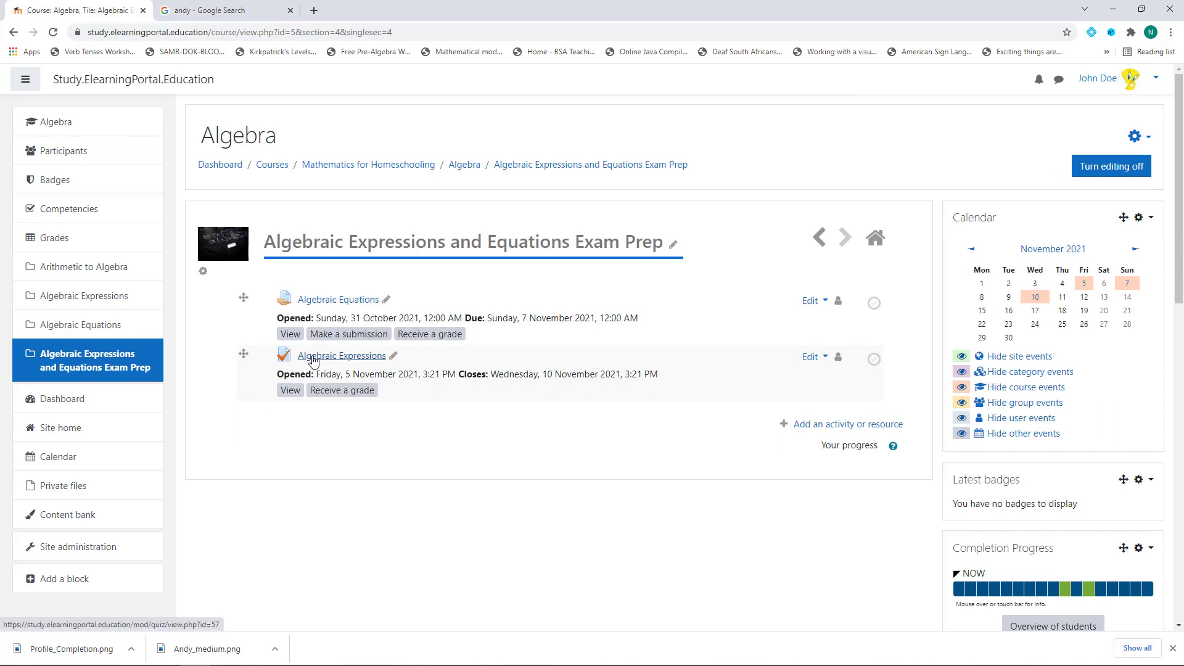
click(826, 361)
Open the Algebraic Expressions quiz's Edit settings form and expand its Activity completion section.
click(789, 347)
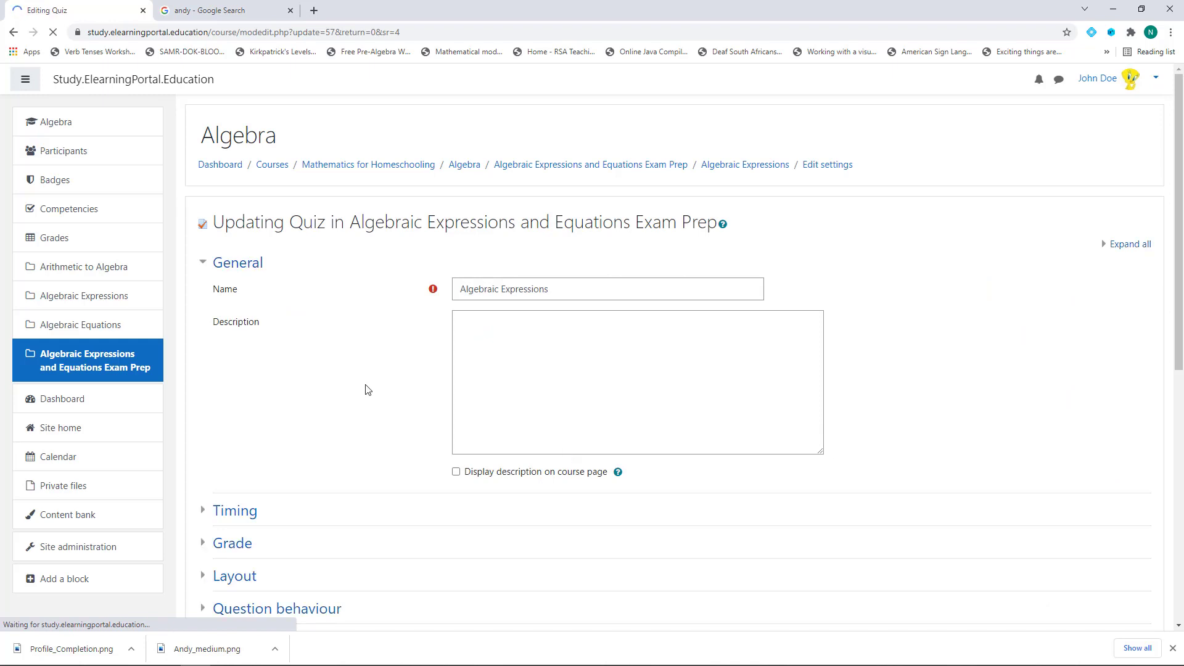
scroll(366, 378, down, 5)
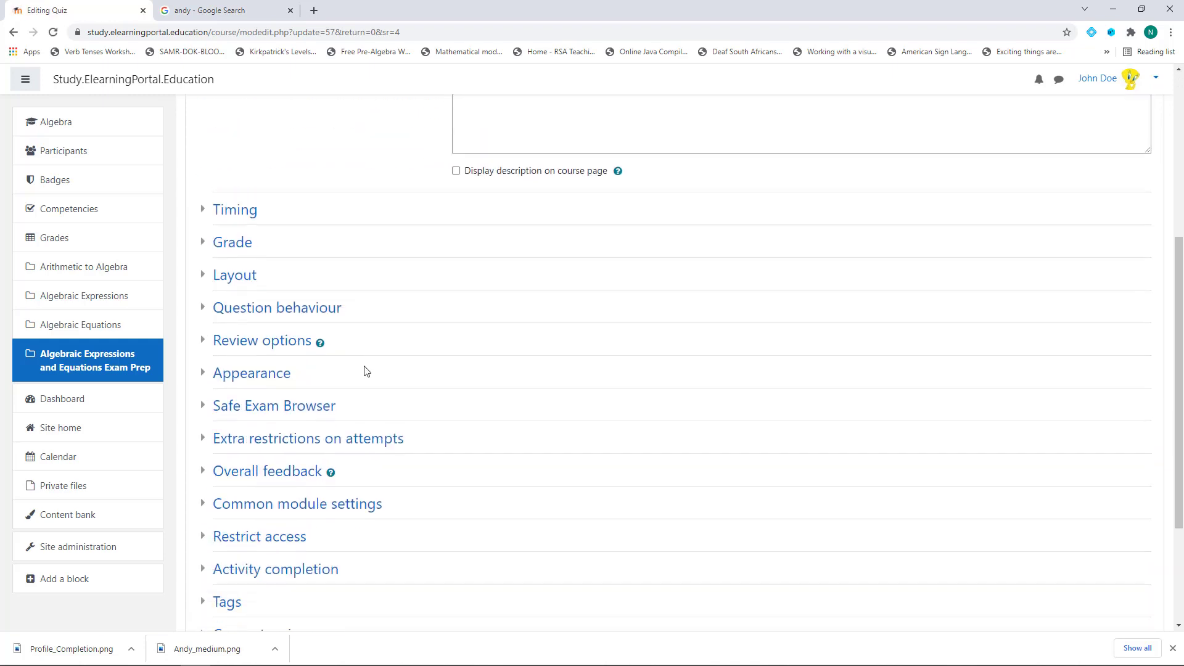
scroll(365, 370, down, 2)
click(269, 458)
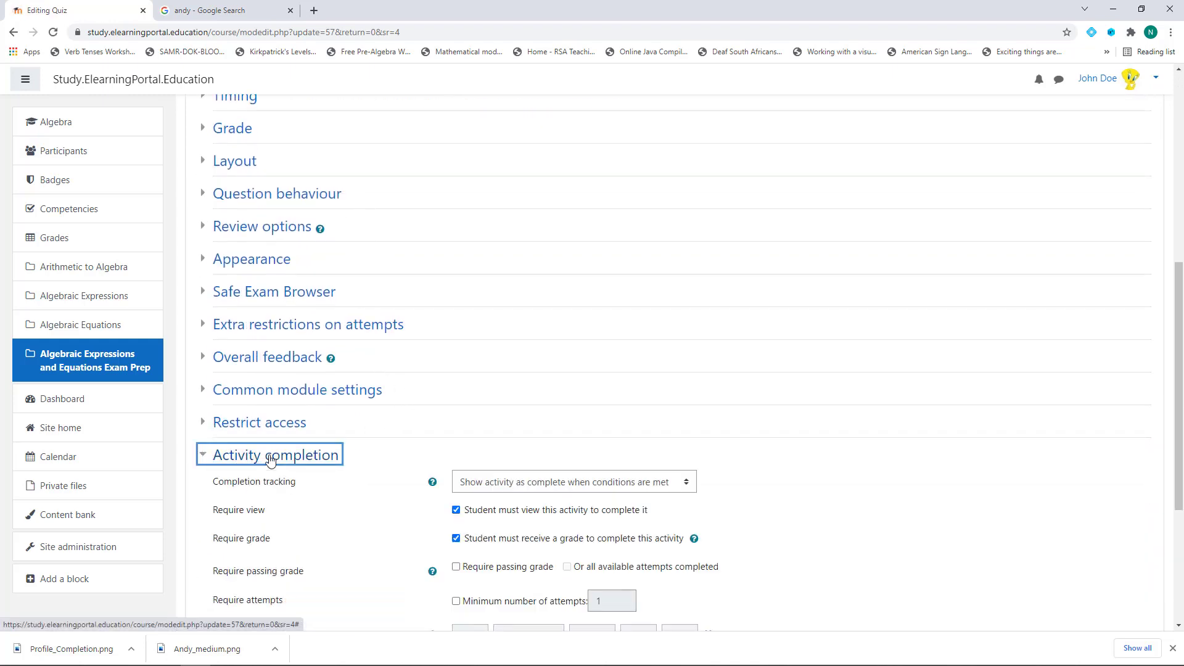
scroll(490, 398, down, 3)
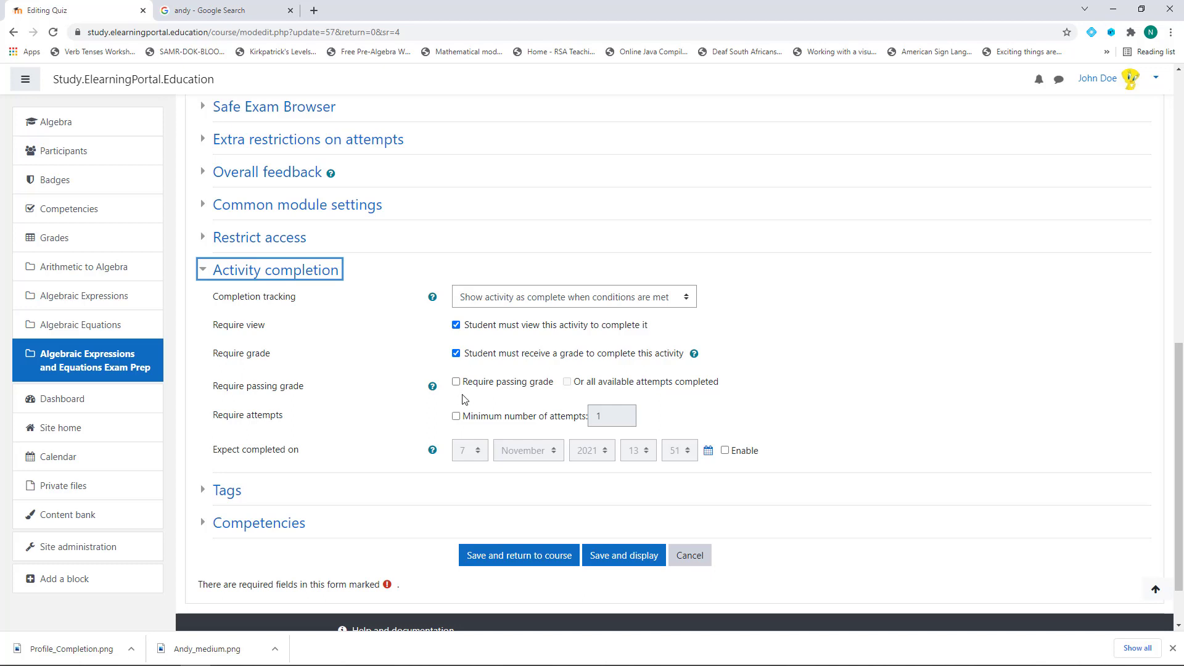
scroll(364, 432, up, 2)
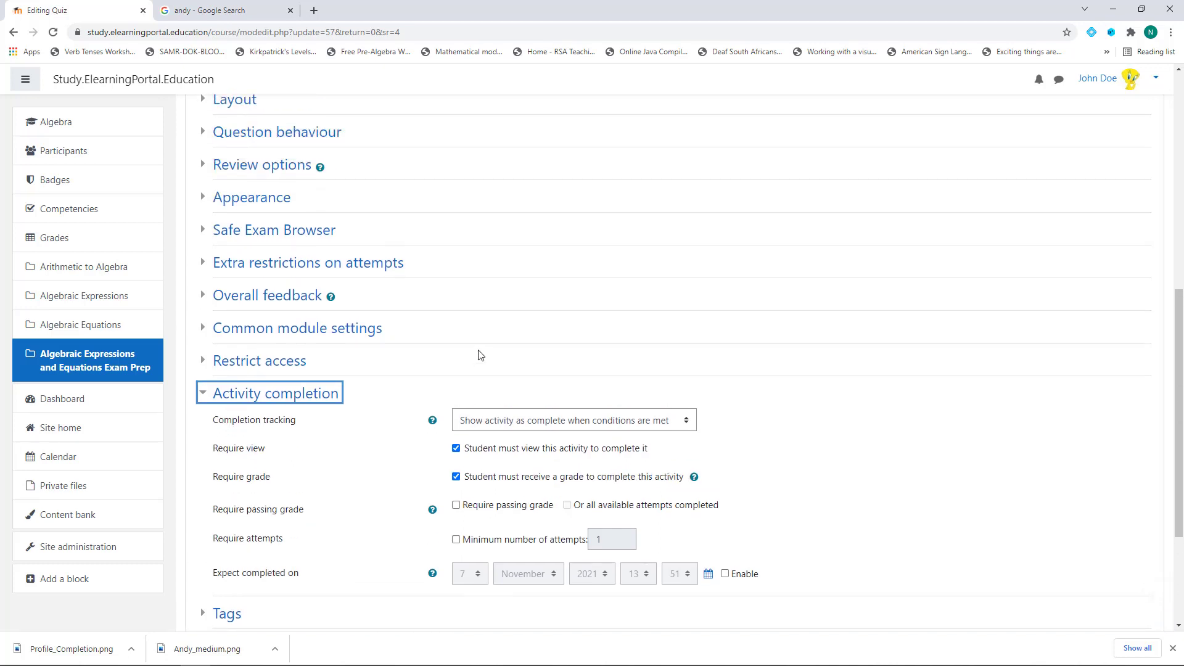